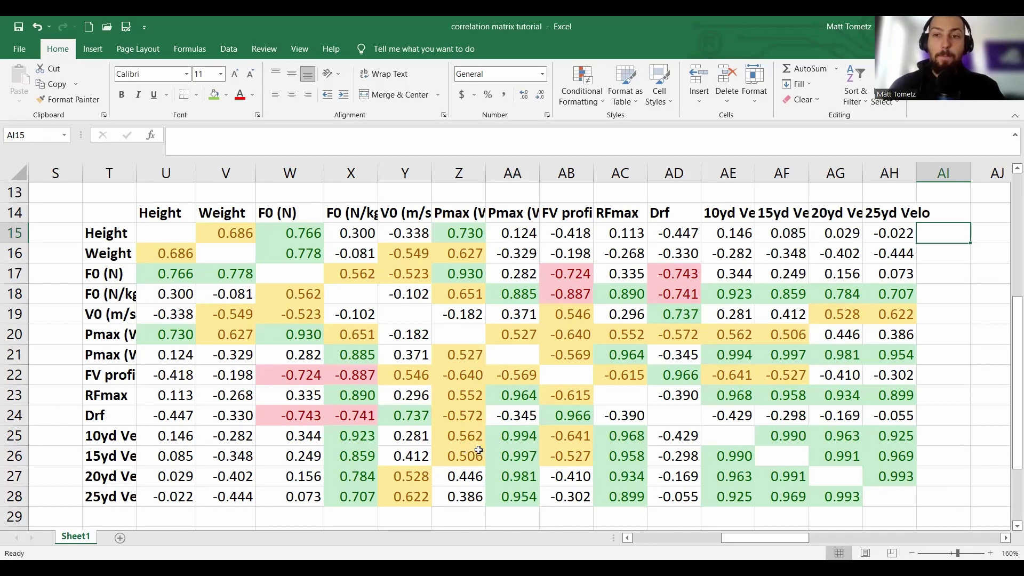
Clear all contents and formatting from the existing correlation matrix in T14:AH28
{"action": "left_click_drag", "start_coordinate": [111, 219], "coordinate": [234, 272]}
{"action": "left_click_drag", "start_coordinate": [623, 382], "coordinate": [894, 495]}
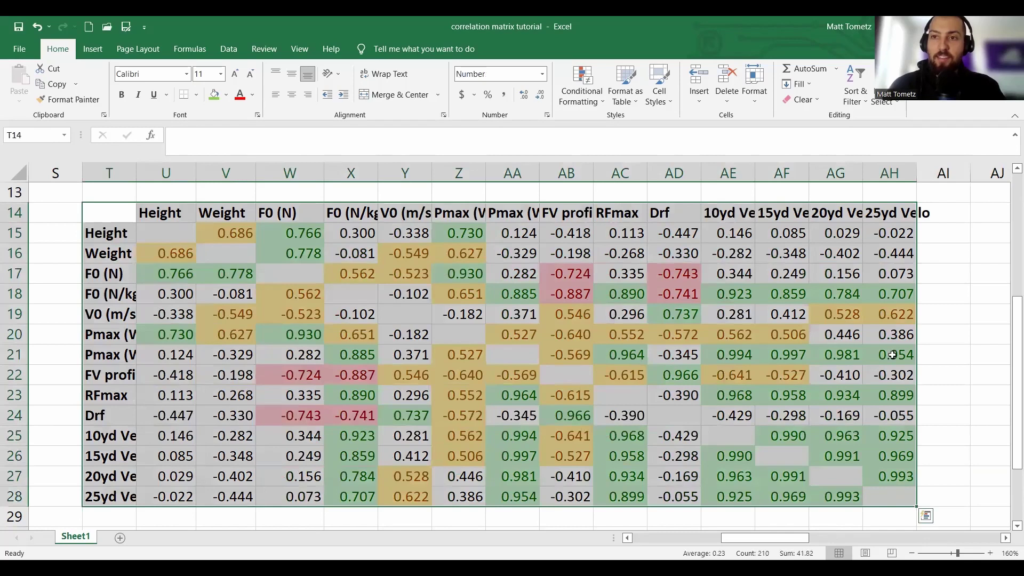
{"action": "left_click", "coordinate": [803, 99]}
{"action": "left_click", "coordinate": [816, 118]}
{"action": "scroll", "coordinate": [531, 320], "scroll_direction": "down", "scroll_amount": 5}
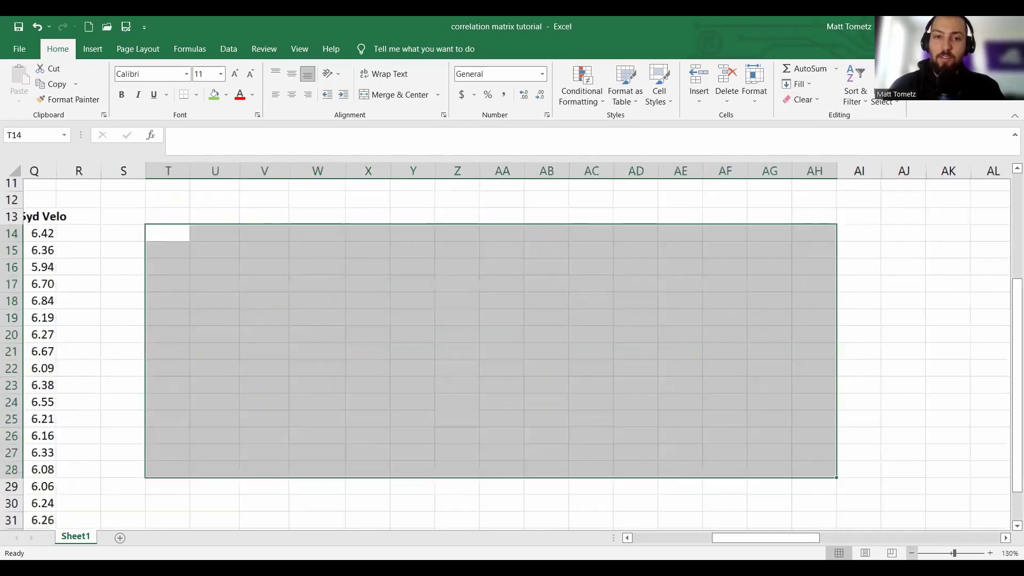
Copy the five wellness labels from Sleep to Stress in C4:C8
{"action": "left_click", "coordinate": [531, 320]}
{"action": "scroll", "coordinate": [533, 319], "scroll_direction": "left", "scroll_amount": 5}
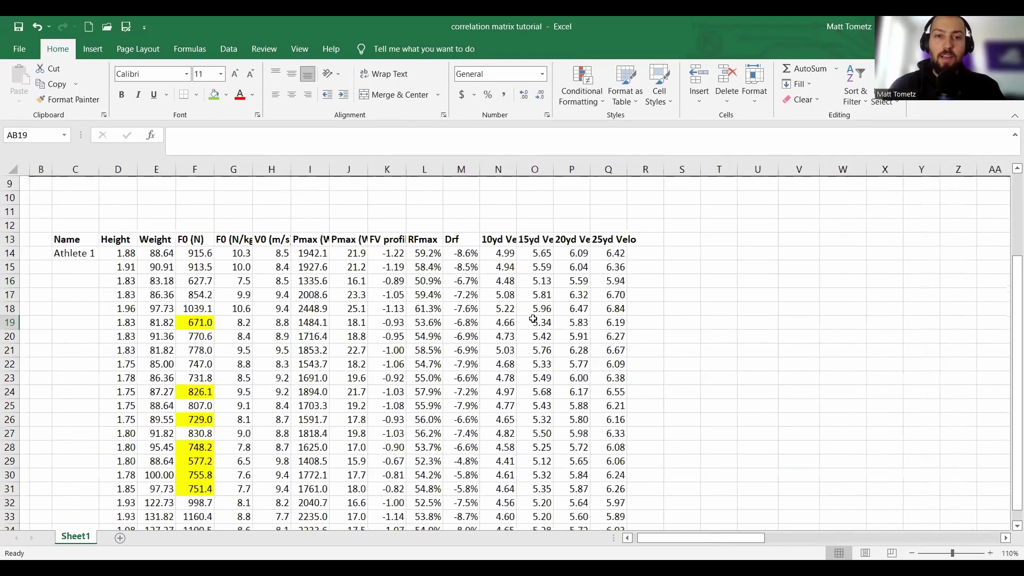
{"action": "scroll", "coordinate": [578, 333], "scroll_direction": "up", "scroll_amount": 3}
{"action": "scroll", "coordinate": [577, 333], "scroll_direction": "left", "scroll_amount": 1}
{"action": "scroll", "coordinate": [491, 280], "scroll_direction": "down", "scroll_amount": 1}
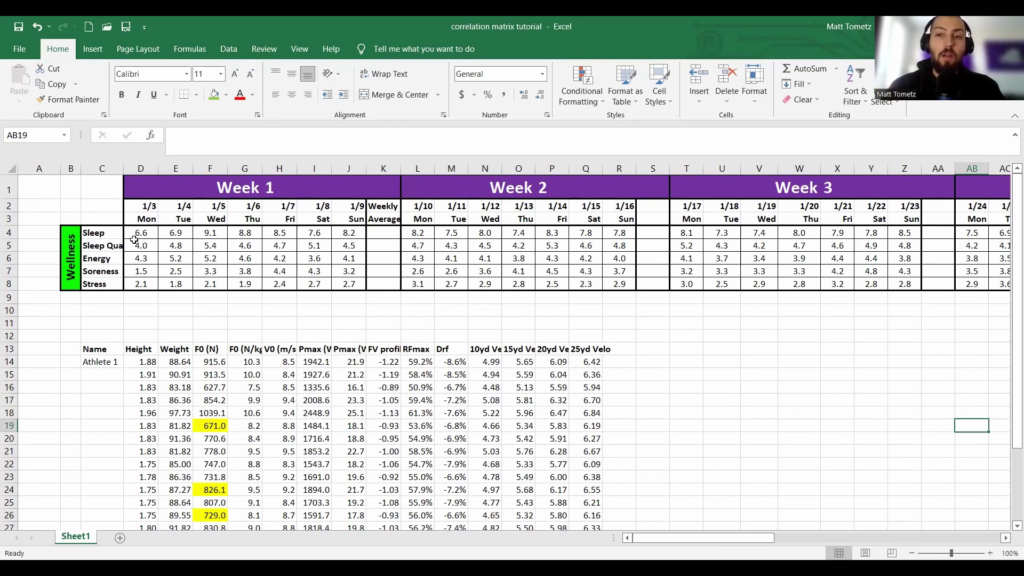
{"action": "left_click_drag", "start_coordinate": [107, 232], "coordinate": [107, 282]}
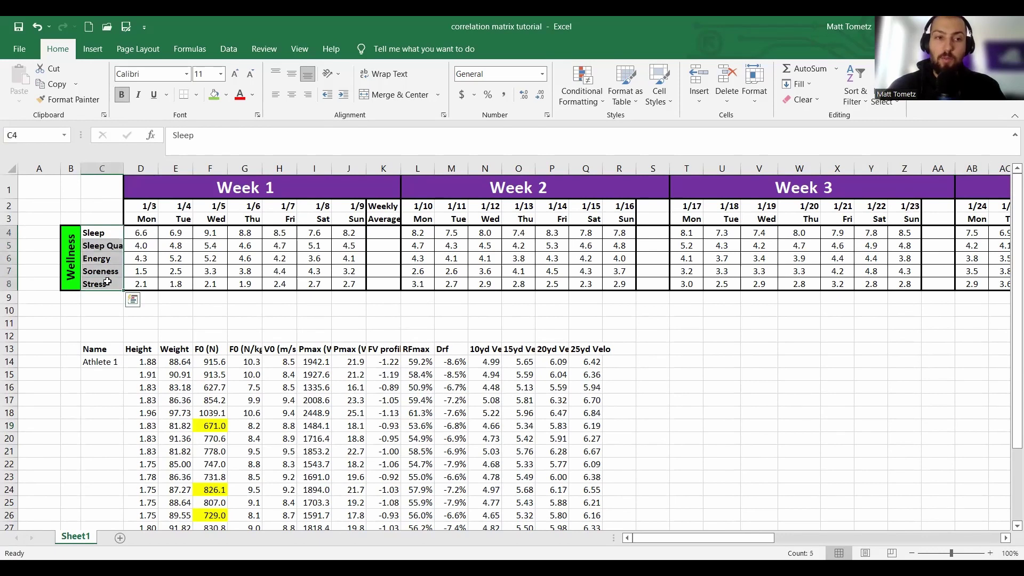
{"action": "key", "text": "ctrl+c"}
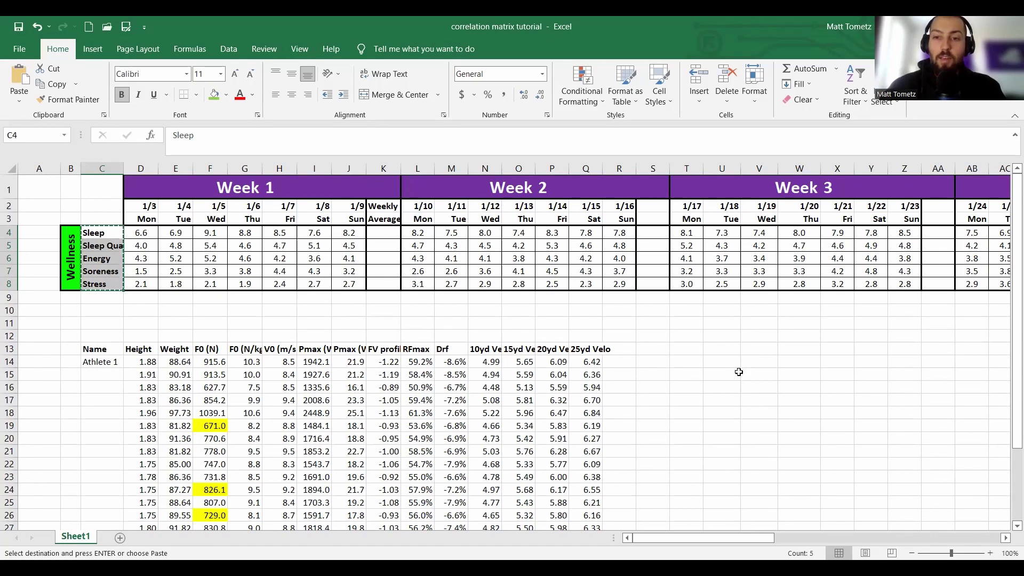
Try pasting the copied wellness labels with their source formatting from cell U13 downward, and undo the paste
{"action": "left_click", "coordinate": [720, 348]}
{"action": "key", "text": "ctrl+v"}
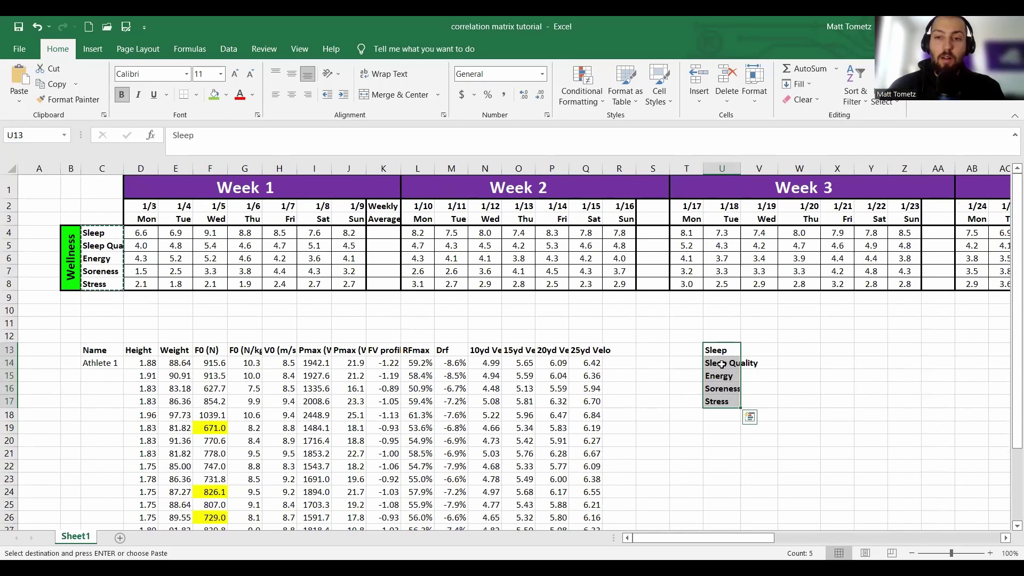
{"action": "left_click", "coordinate": [751, 335]}
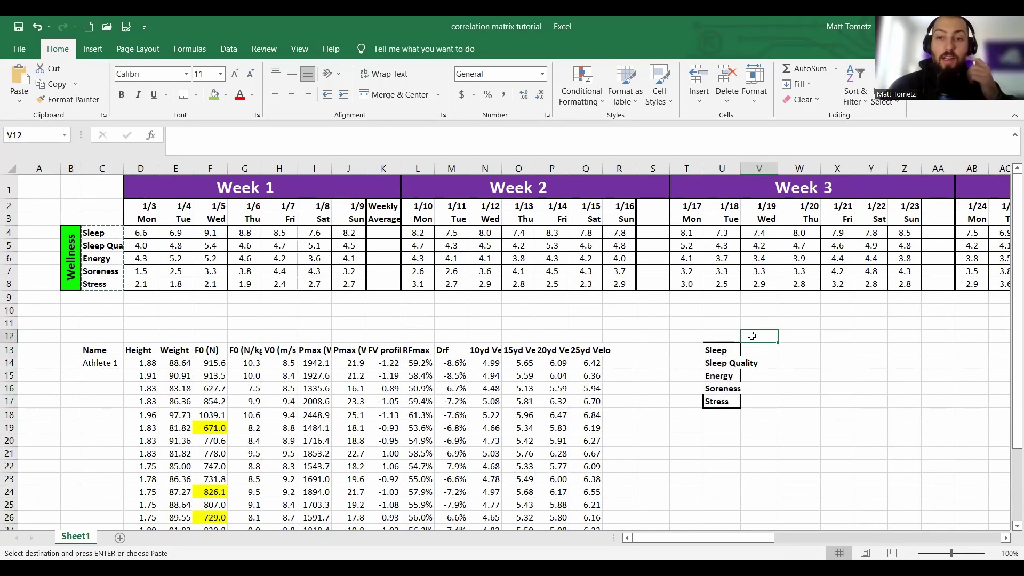
{"action": "right_click", "coordinate": [752, 336]}
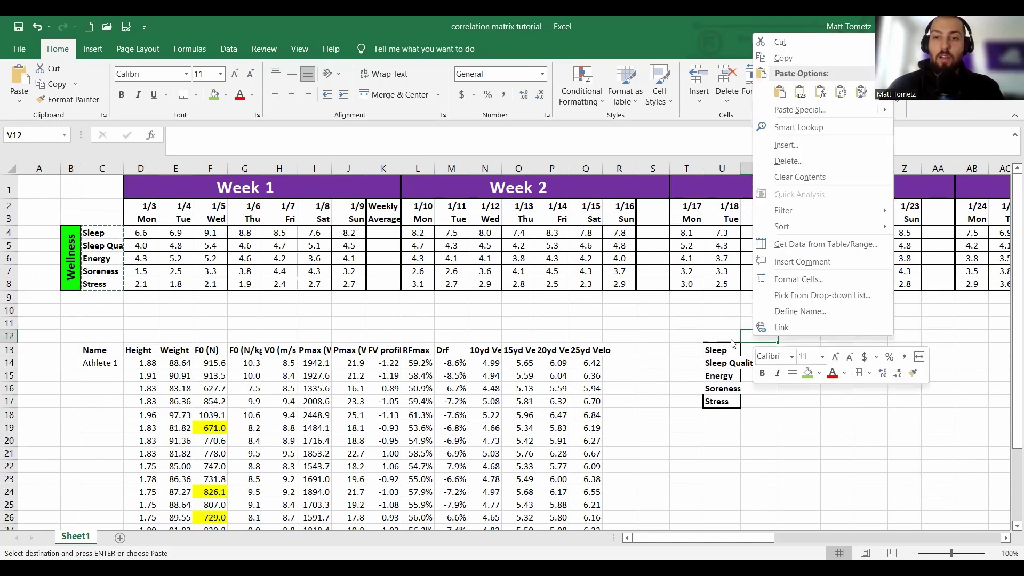
{"action": "key", "text": "Escape"}
{"action": "key", "text": "ctrl+z"}
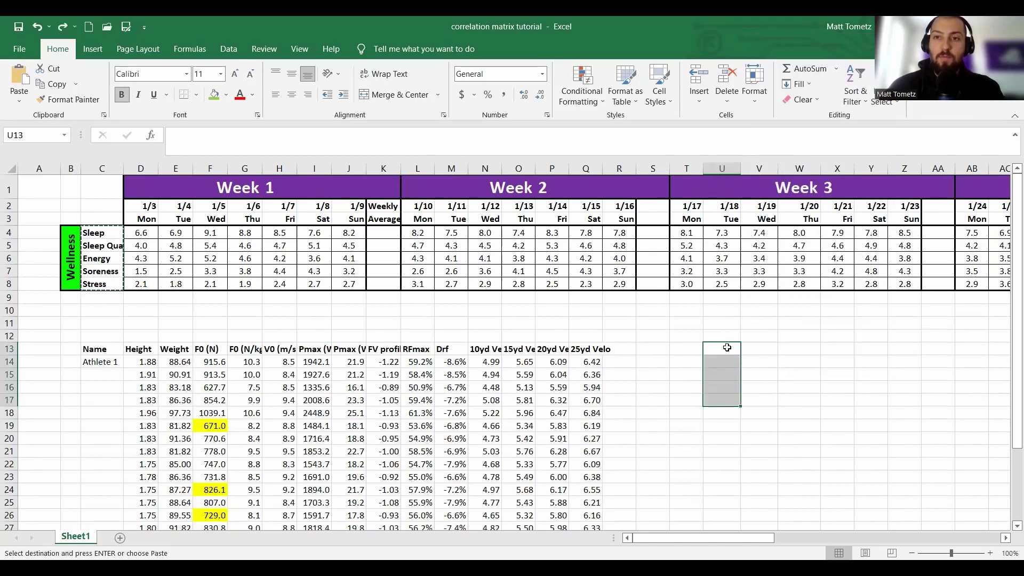
Paste the wellness labels as values down U13:U17 and transpose a copy of them across row 12 starting at V12
{"action": "right_click", "coordinate": [727, 348]}
{"action": "left_click", "coordinate": [776, 105]}
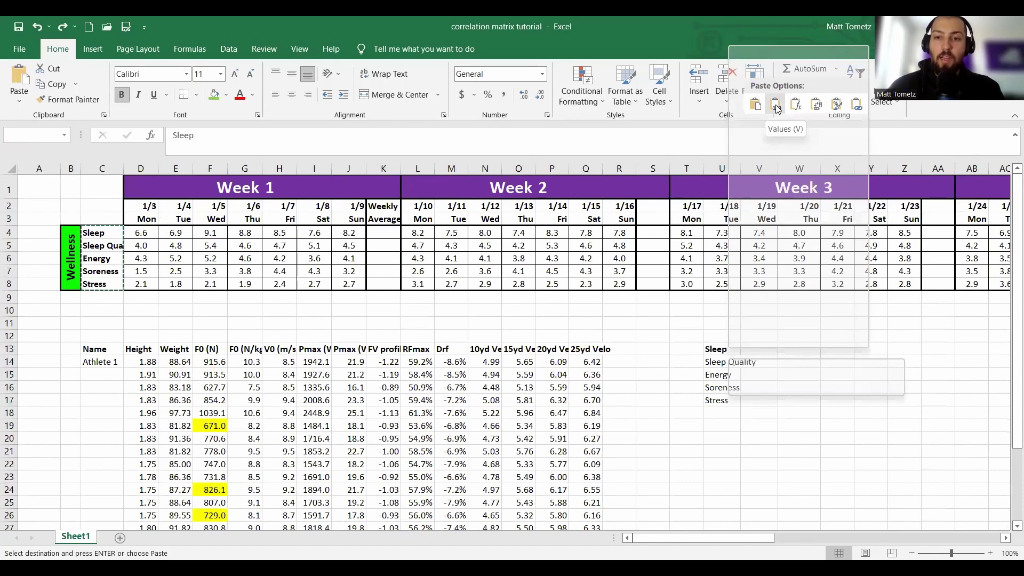
{"action": "left_click_drag", "start_coordinate": [719, 348], "coordinate": [720, 401]}
{"action": "key", "text": "ctrl+c"}
{"action": "left_click", "coordinate": [756, 336]}
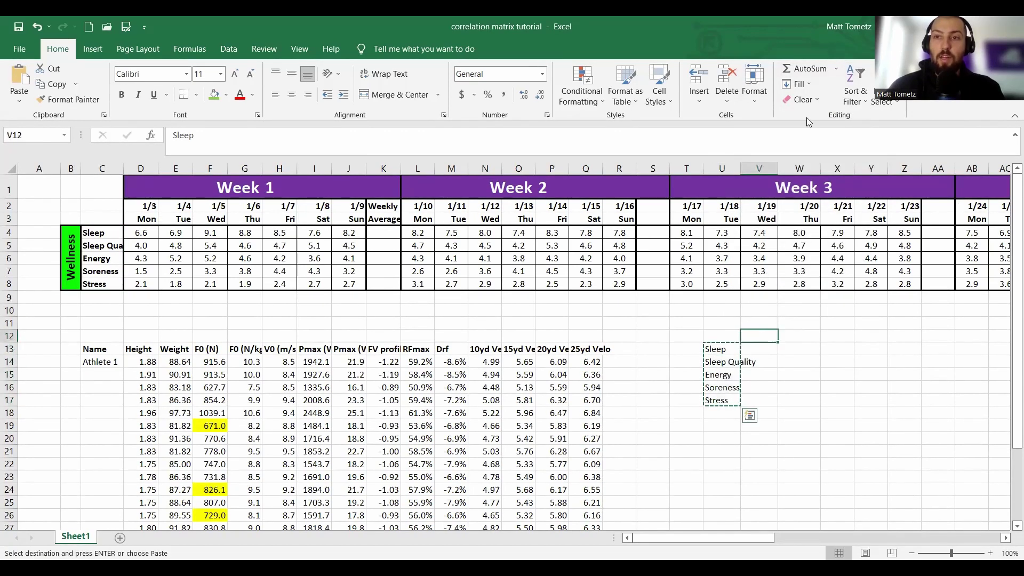
{"action": "right_click", "coordinate": [757, 335]}
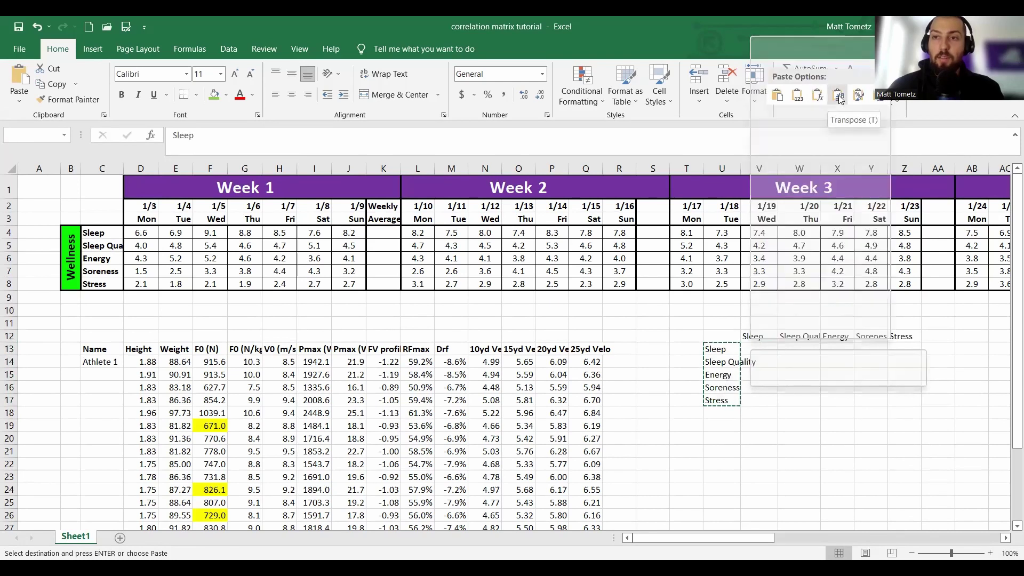
{"action": "left_click", "coordinate": [839, 99]}
{"action": "left_click", "coordinate": [800, 322]}
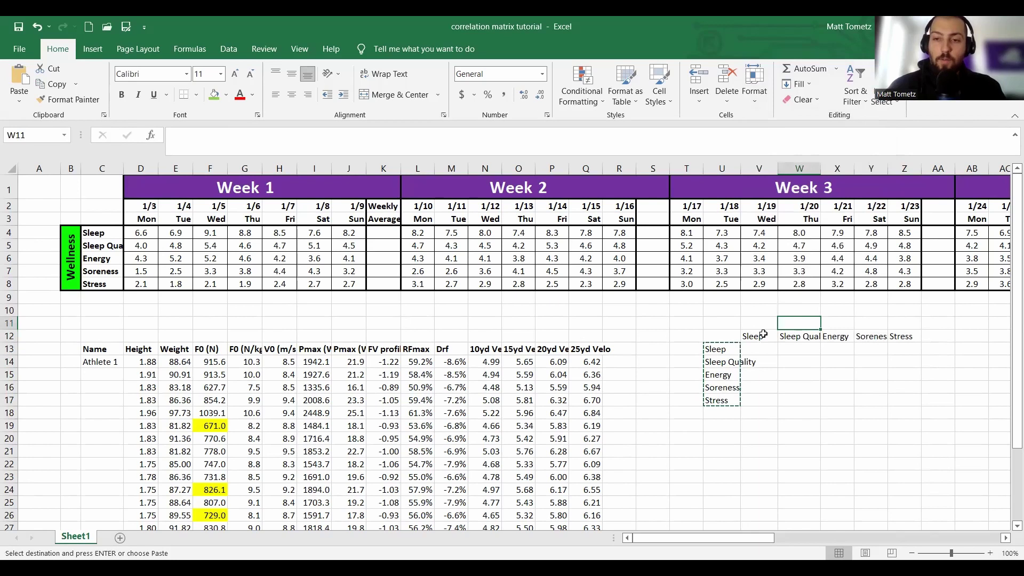
{"action": "left_click", "coordinate": [762, 336]}
{"action": "left_click", "coordinate": [761, 346]}
{"action": "left_click", "coordinate": [783, 348]}
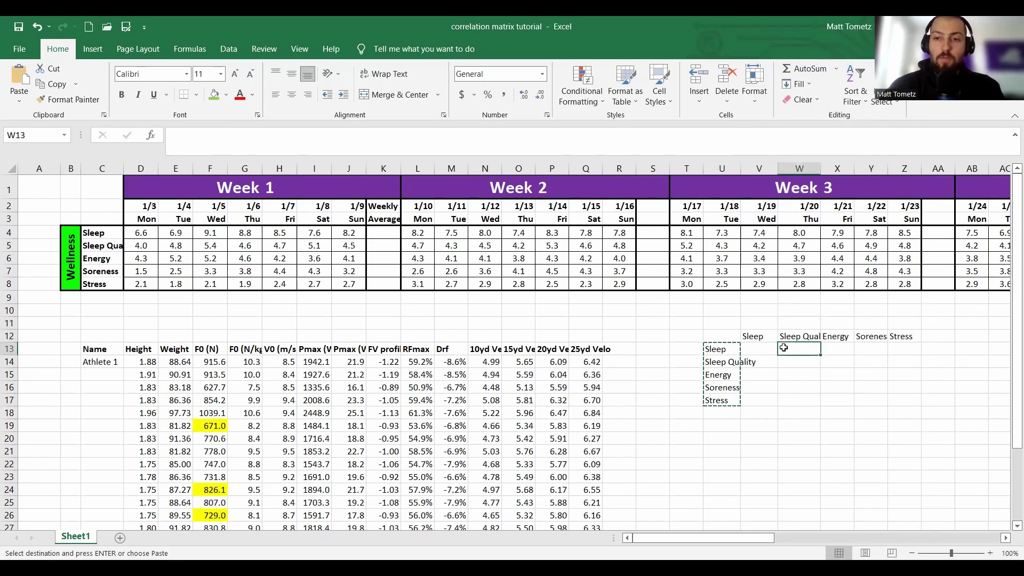
{"action": "key", "text": "Escape"}
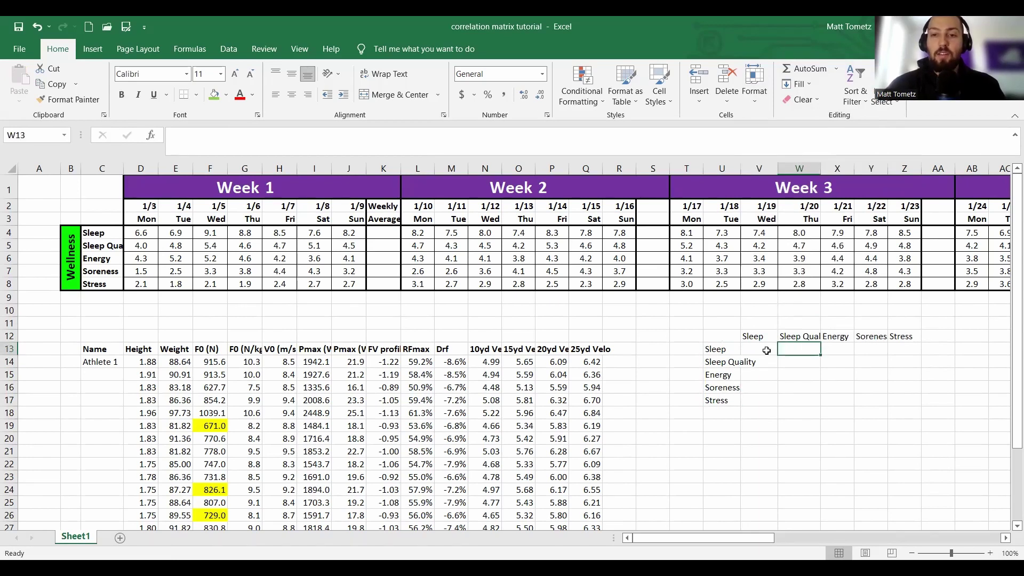
Begin a CORREL formula in V14, where Sleep meets Sleep Quality, with a nested INDEX function as its first array
{"action": "left_click", "coordinate": [762, 350]}
{"action": "left_click", "coordinate": [759, 362]}
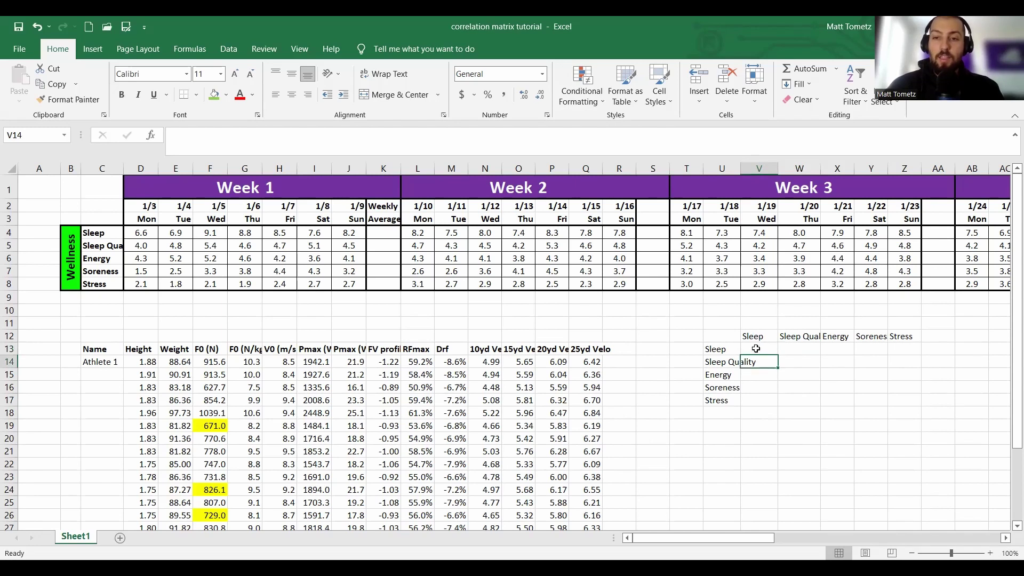
{"action": "type", "text": "="}
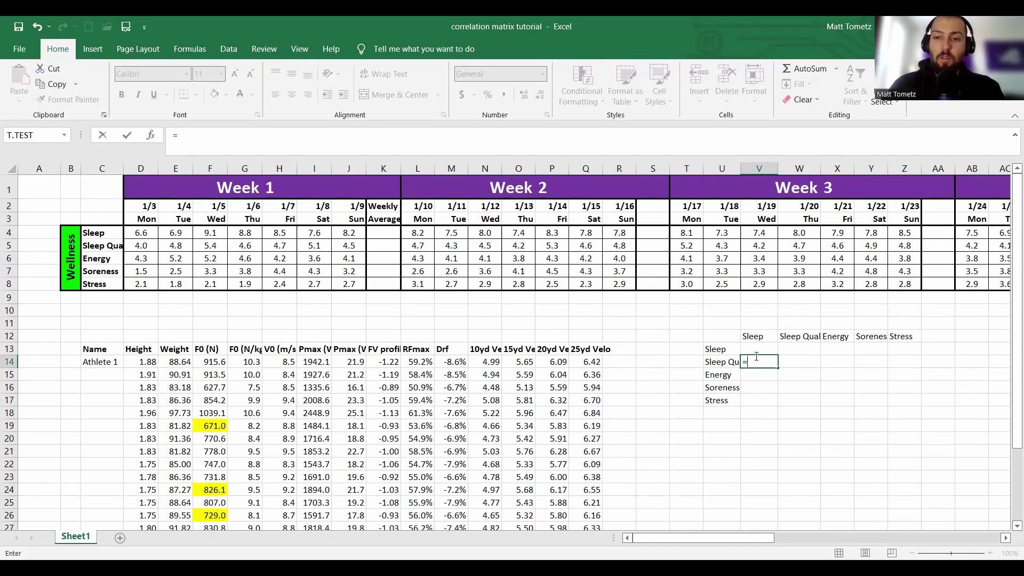
{"action": "type", "text": "correl"}
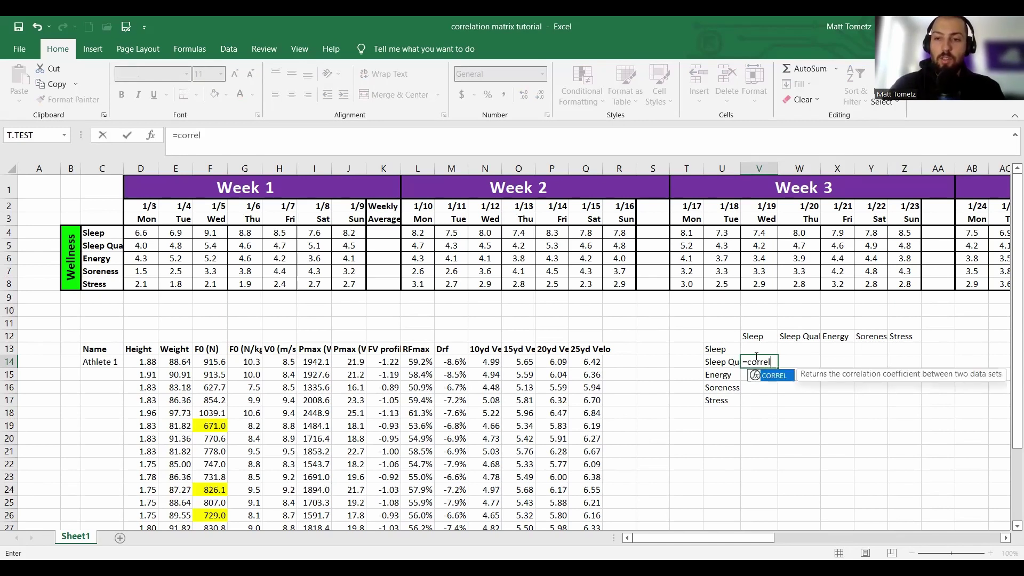
{"action": "type", "text": "("}
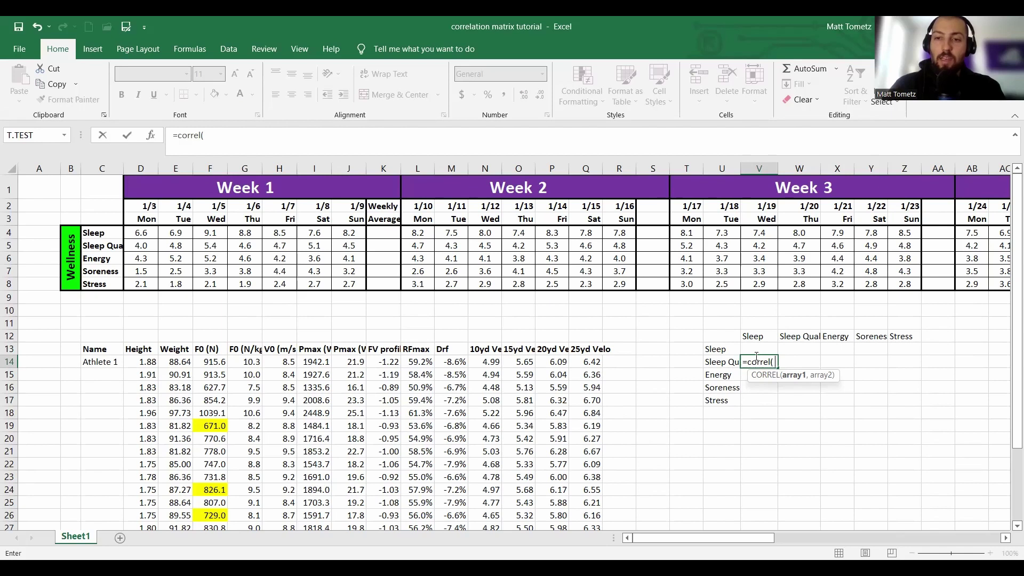
{"action": "type", "text": "index("}
Set the INDEX array to the wellness data rows extended to the sheet's last column, D4:XFD8, ready for the row number
{"action": "left_click", "coordinate": [148, 230]}
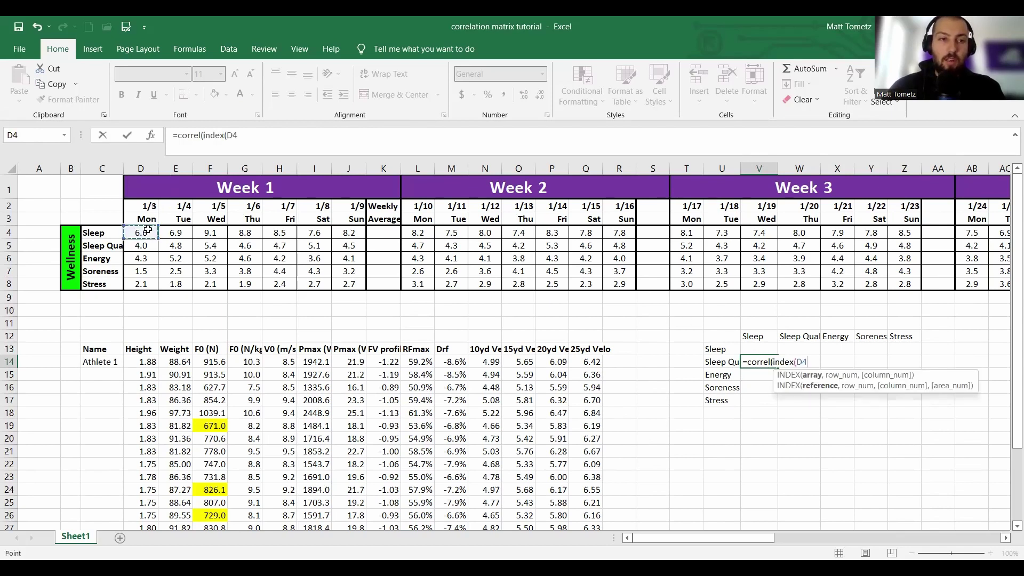
{"action": "key", "text": "shift+Down"}
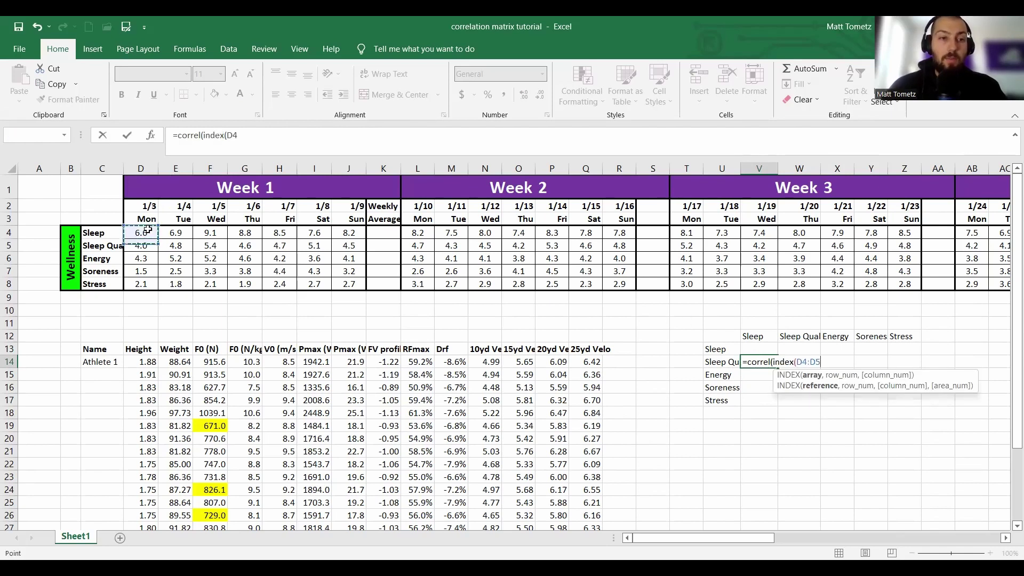
{"action": "key", "text": "shift+Down"}
{"action": "key", "text": "shift+Down"}
{"action": "key", "text": "shift+Down"}
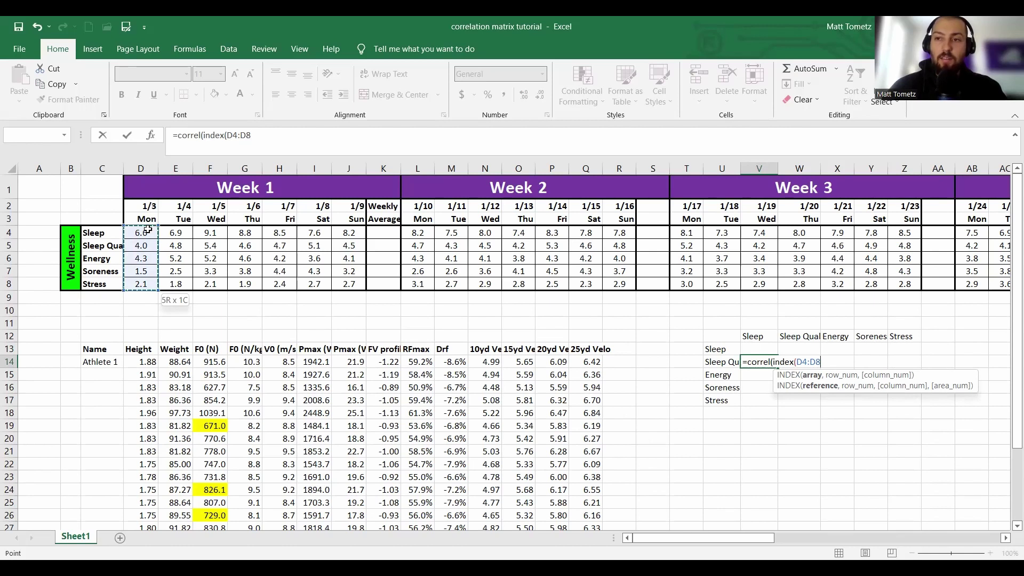
{"action": "key", "text": "shift+Right"}
{"action": "key", "text": "shift+Right"}
{"action": "key", "text": "shift+Right"}
{"action": "key", "text": "shift+Right"}
{"action": "key", "text": "shift+Right"}
{"action": "key", "text": "shift+Right"}
{"action": "key", "text": "shift+Right"}
{"action": "key", "text": "shift+Right"}
{"action": "key", "text": "shift+Right"}
{"action": "key", "text": "shift+Right"}
{"action": "key", "text": "shift+Right"}
{"action": "key", "text": "shift+Right"}
{"action": "key", "text": "shift+Right"}
{"action": "key", "text": "shift+Right"}
{"action": "key", "text": "shift+Right"}
{"action": "key", "text": "shift+Right"}
{"action": "key", "text": "shift+Right"}
{"action": "key", "text": "shift+Right"}
{"action": "key", "text": "shift+Right"}
{"action": "key", "text": "shift+Right"}
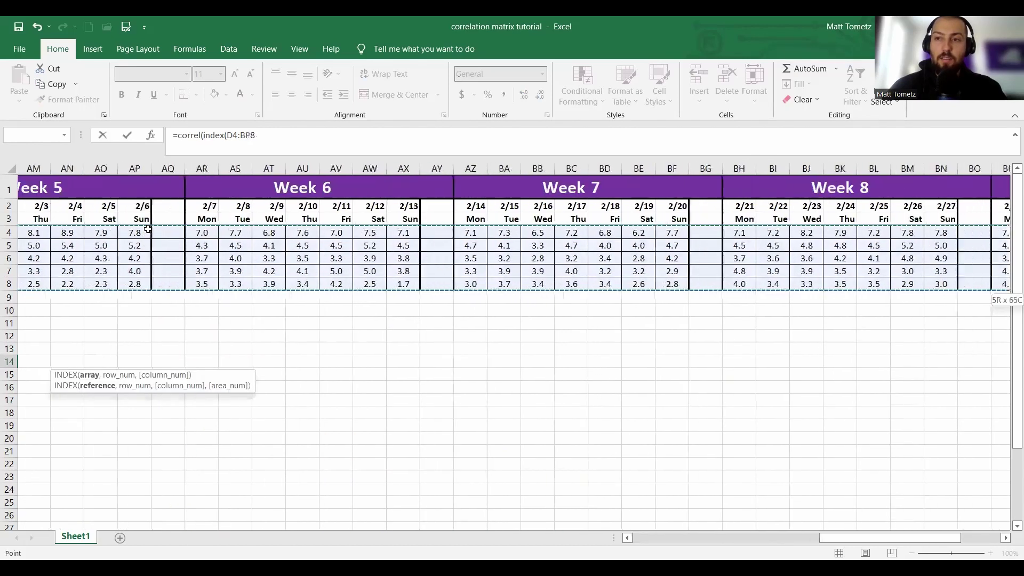
{"action": "key", "text": "shift+Right"}
{"action": "key", "text": "shift+Right"}
{"action": "key", "text": "shift+Right"}
{"action": "key", "text": "shift+Right"}
{"action": "key", "text": "shift+Right"}
{"action": "key", "text": "shift+Right"}
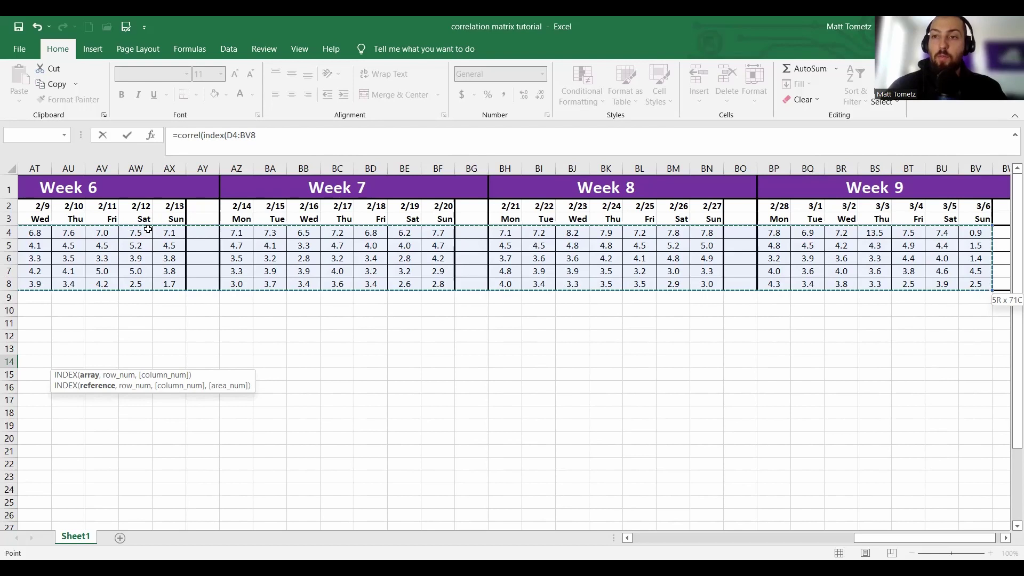
{"action": "key", "text": "ctrl+shift+Right"}
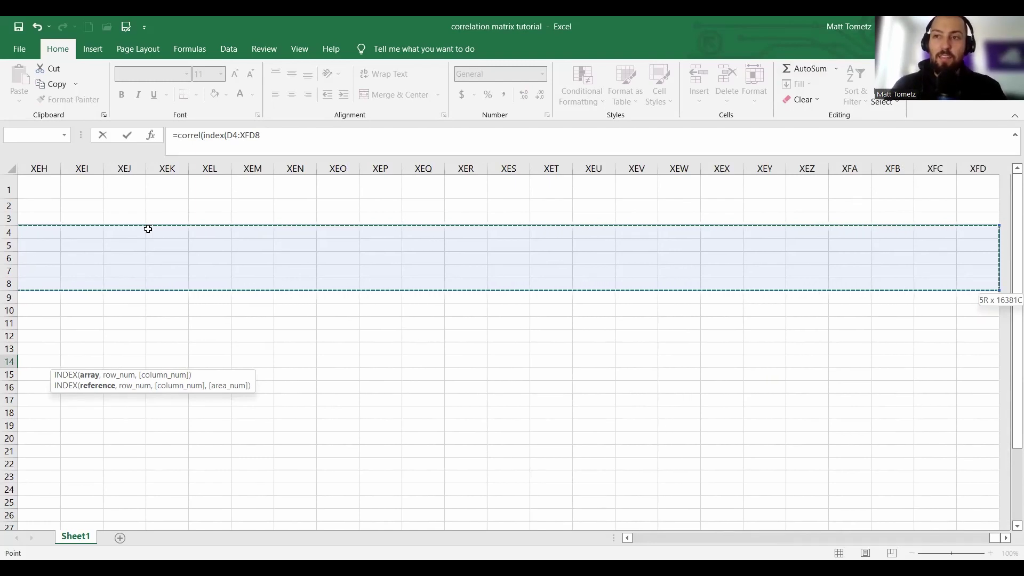
{"action": "left_click_drag", "start_coordinate": [148, 228], "coordinate": [148, 229]}
{"action": "type", "text": ","}
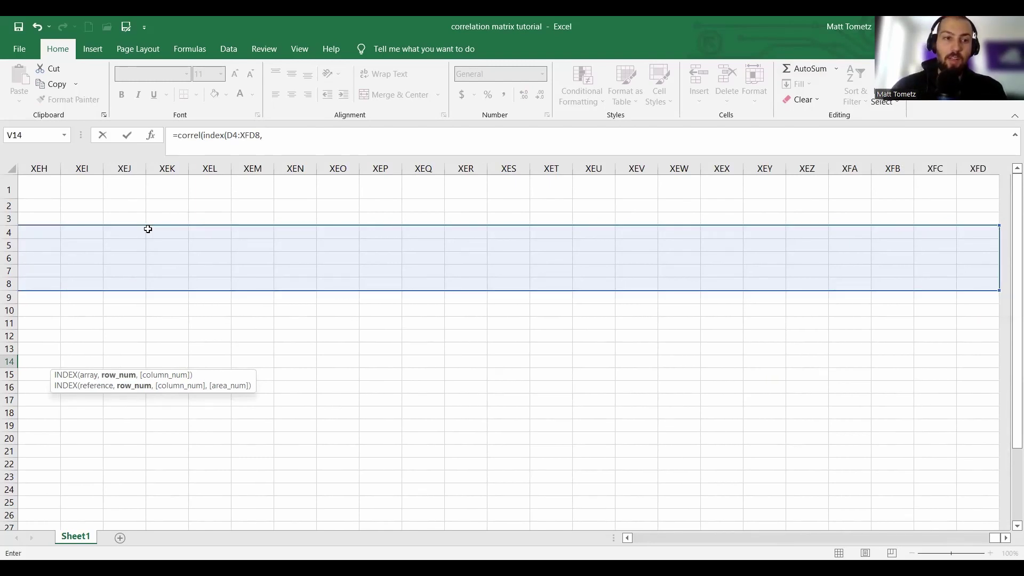
Nest a MATCH function as the first INDEX's row number, with the Sleep column header V12 as its lookup value
{"action": "left_click_drag", "start_coordinate": [994, 537], "coordinate": [625, 536]}
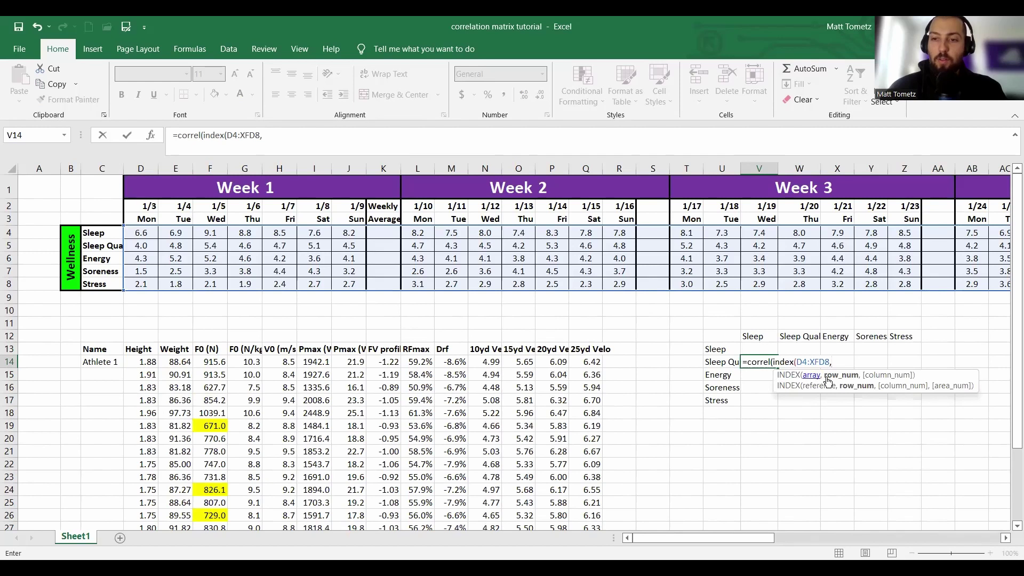
{"action": "type", "text": "e"}
{"action": "key", "text": "BackSpace"}
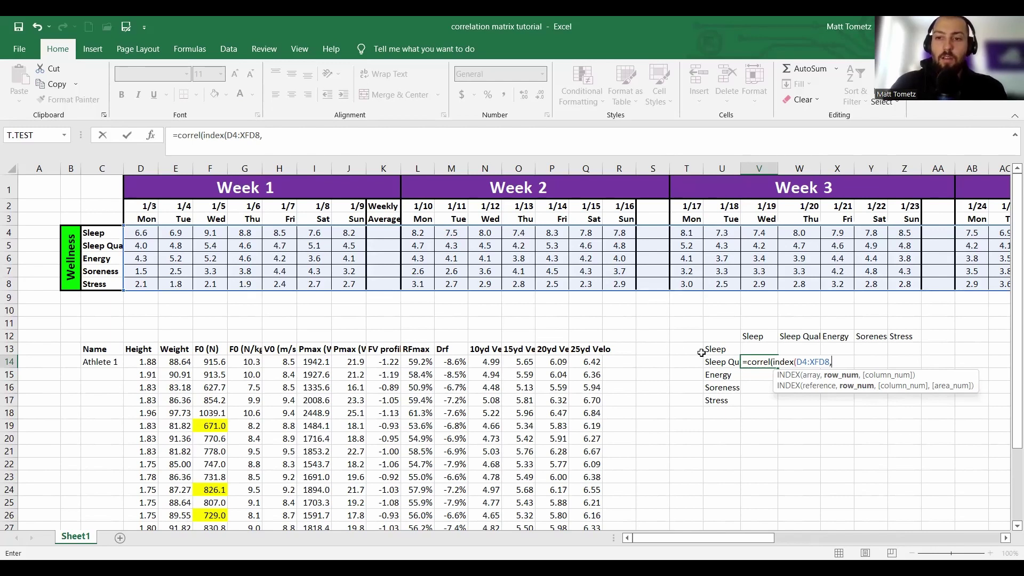
{"action": "type", "text": "match"}
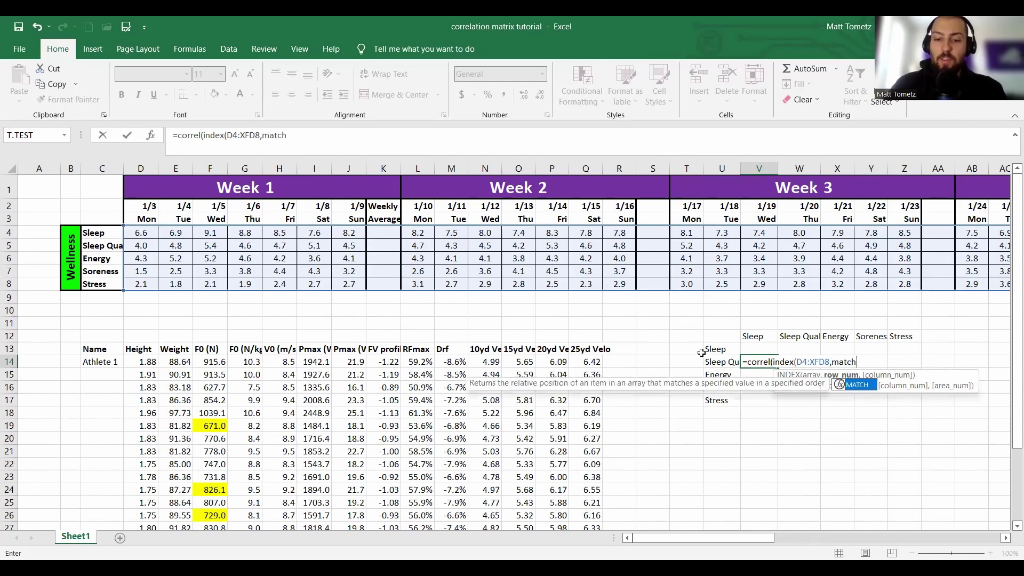
{"action": "type", "text": "("}
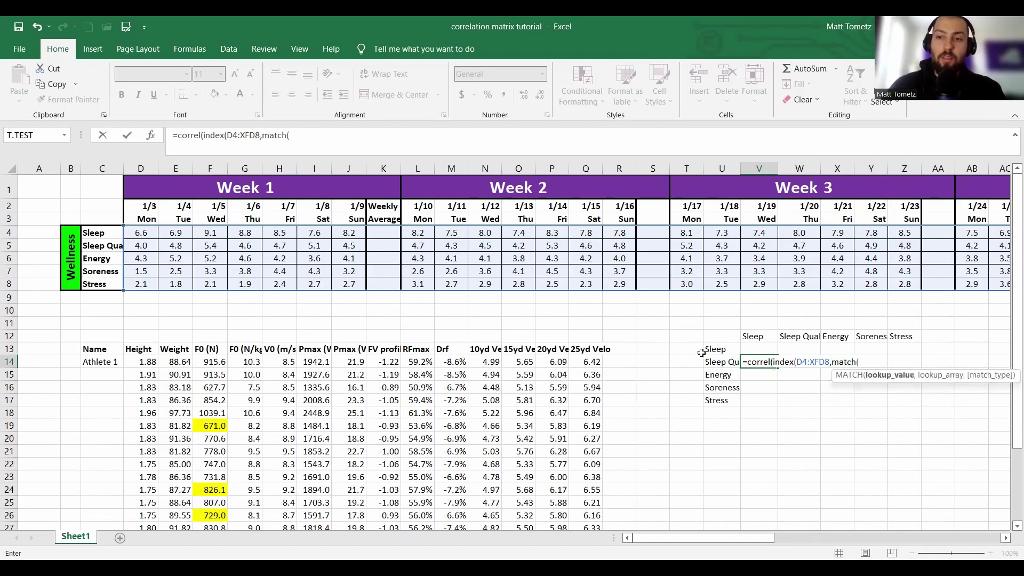
{"action": "left_click", "coordinate": [749, 338]}
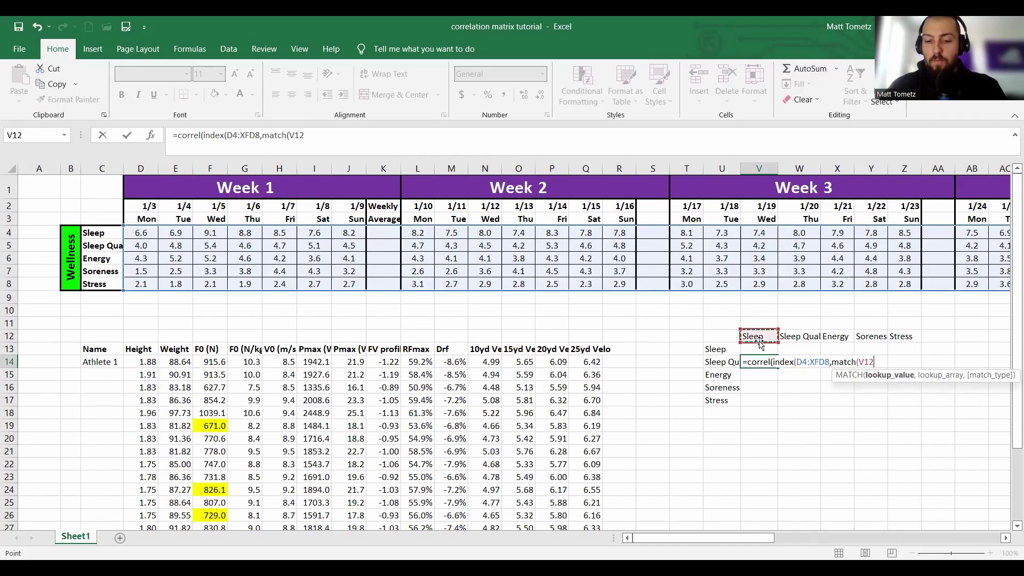
{"action": "type", "text": ","}
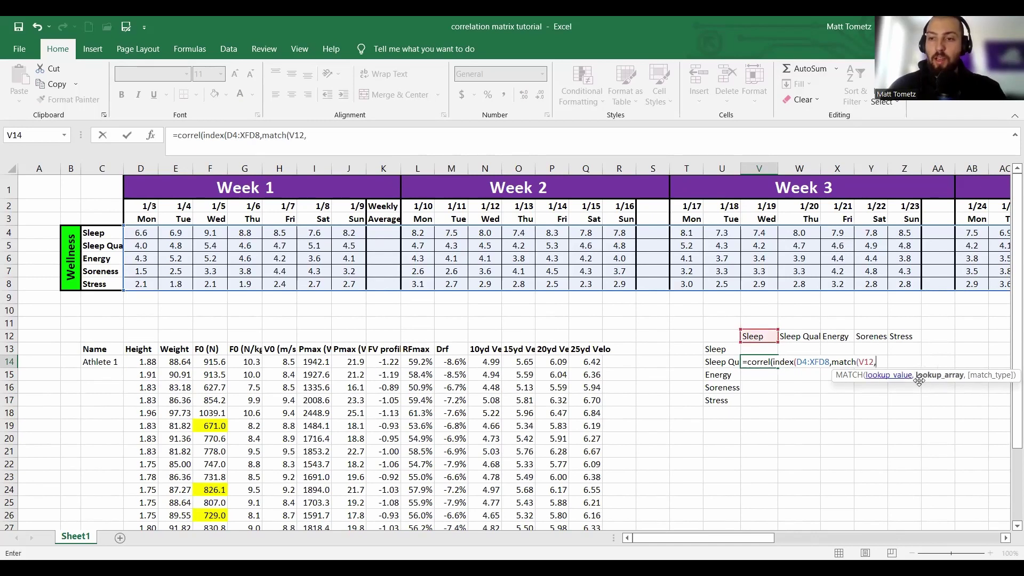
Complete the MATCH with lookup array C4:C8 and match type 0, and close the INDEX with a blank column number
{"action": "left_click", "coordinate": [110, 234]}
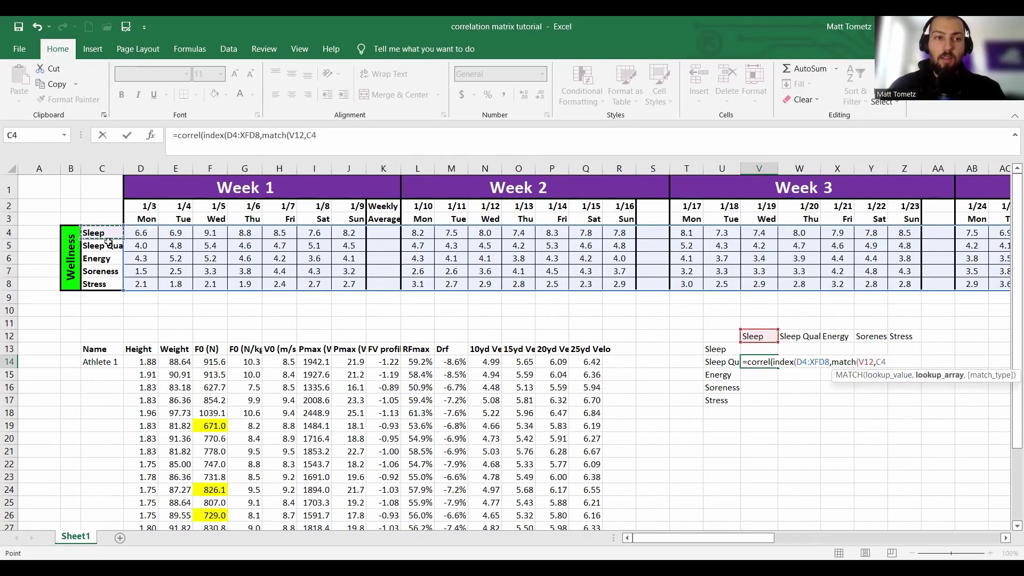
{"action": "left_click_drag", "start_coordinate": [108, 286], "coordinate": [109, 286]}
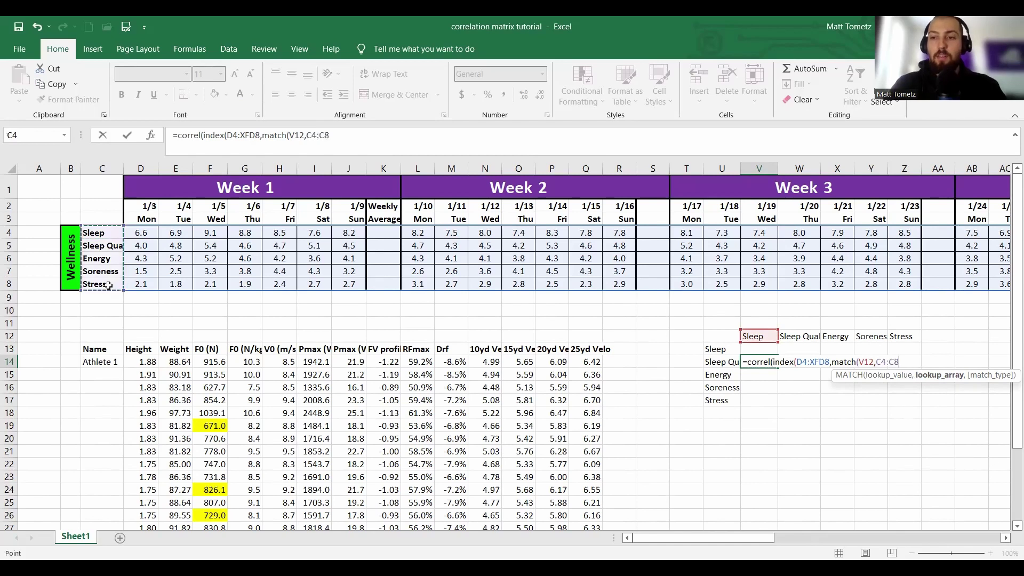
{"action": "type", "text": ",0"}
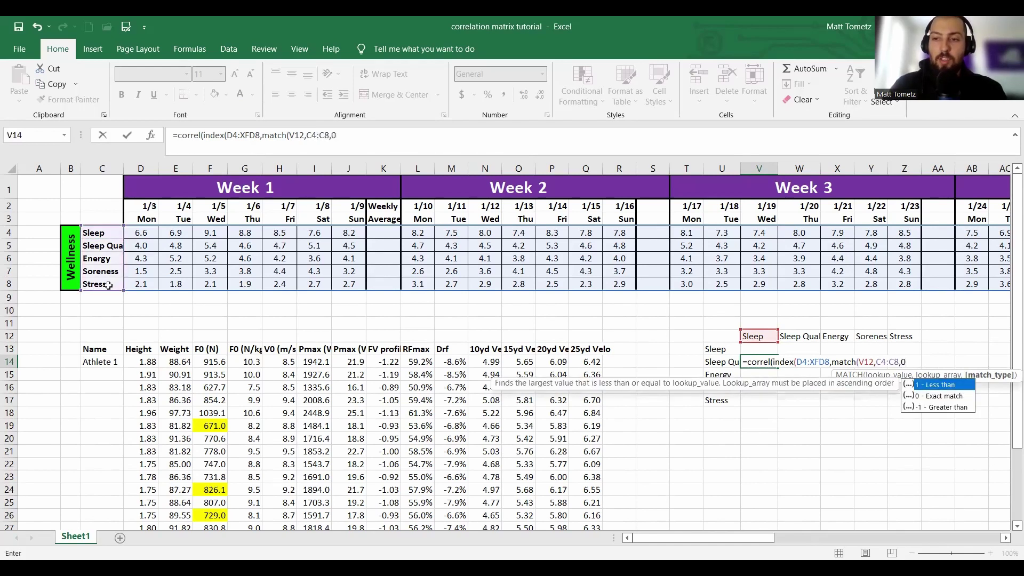
{"action": "type", "text": ")"}
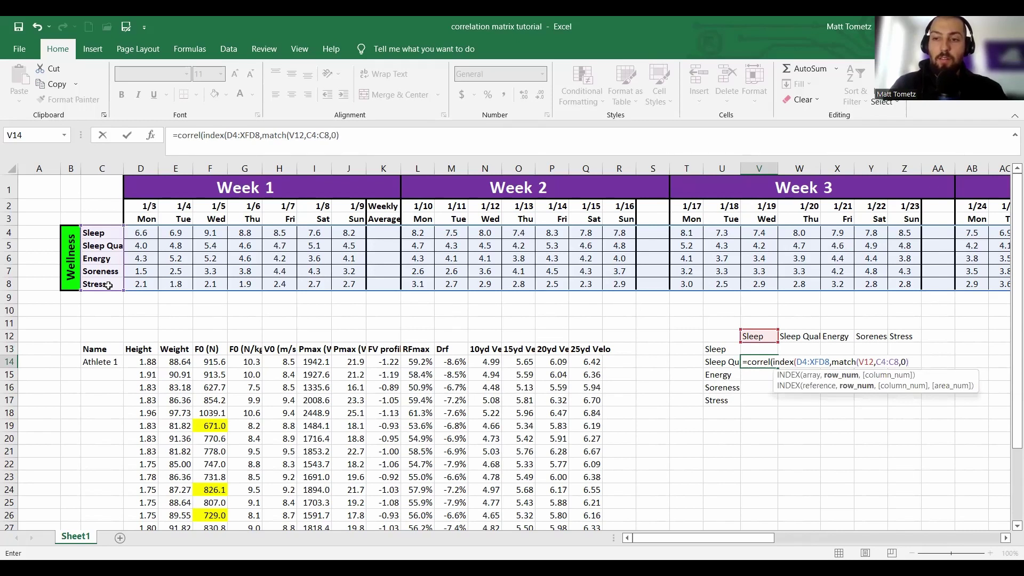
{"action": "type", "text": ","}
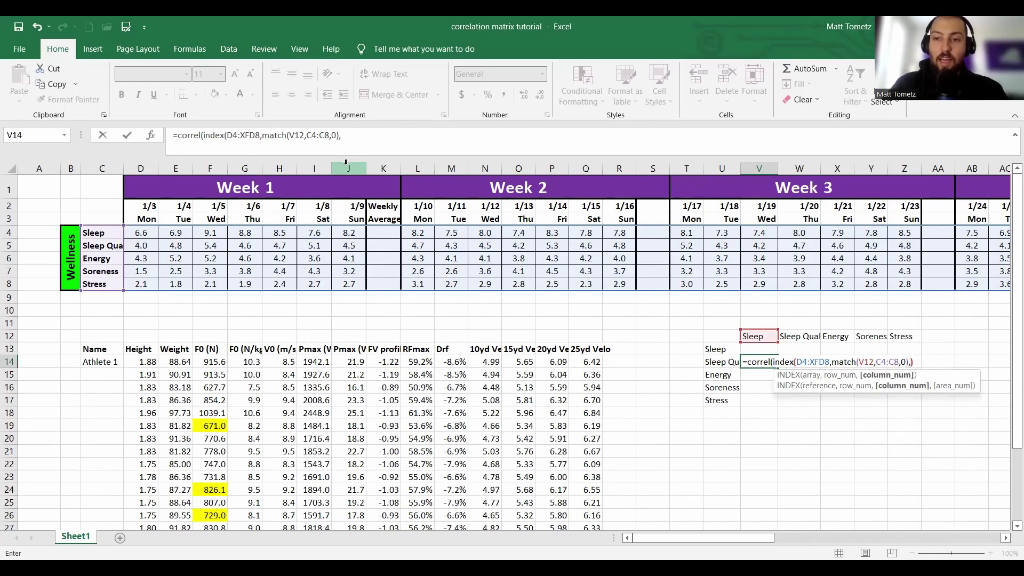
{"action": "type", "text": ")"}
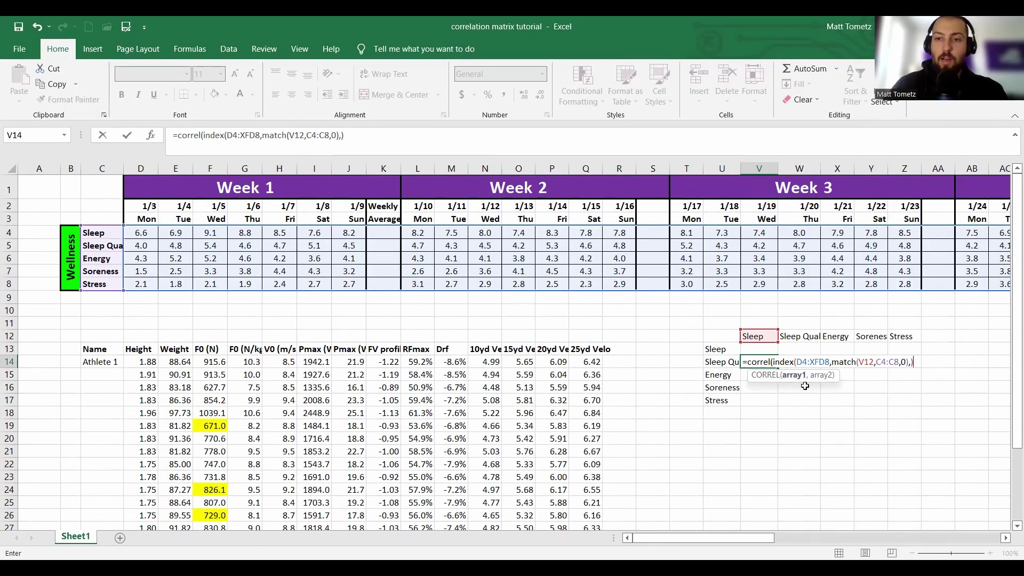
Start a second INDEX as CORREL's second array, using the wellness rows through the sheet's last column, D4:XFD8
{"action": "type", "text": ","}
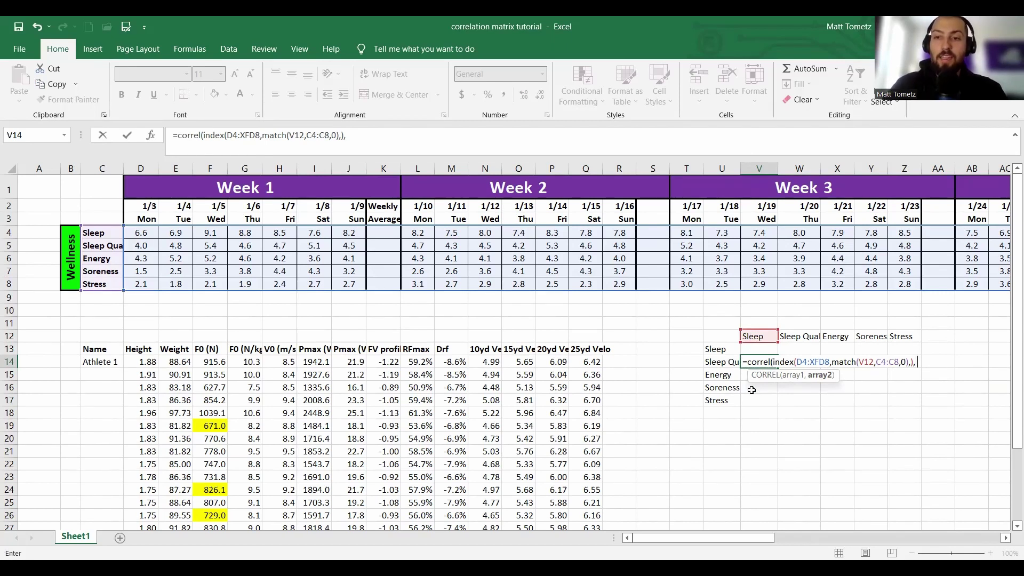
{"action": "type", "text": "("}
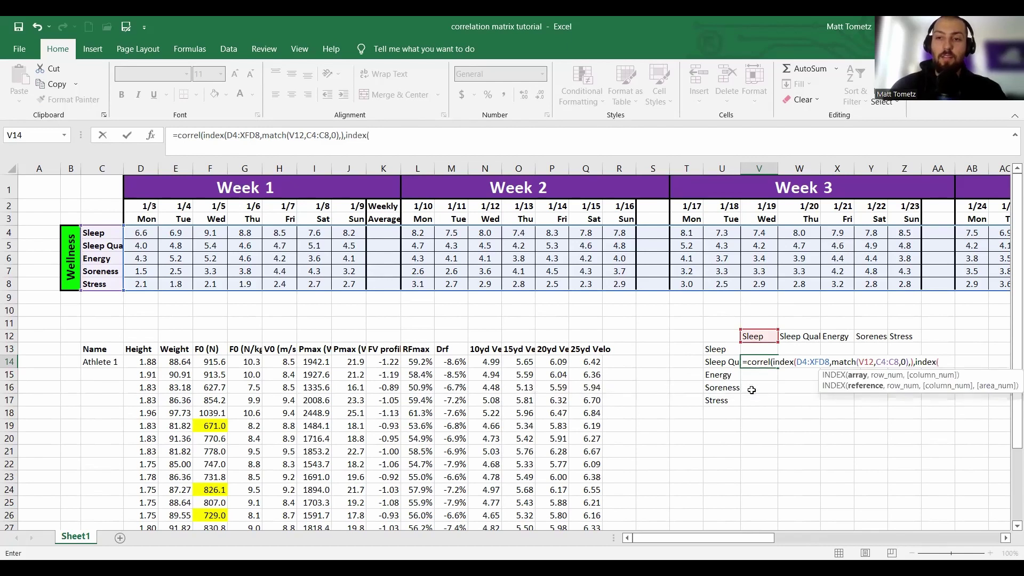
{"action": "left_click", "coordinate": [141, 232]}
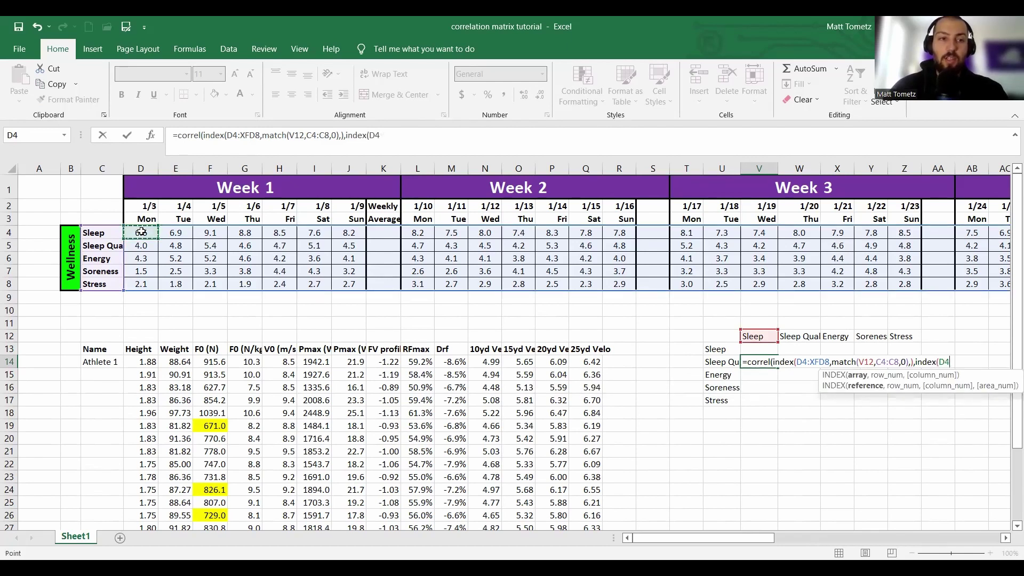
{"action": "key", "text": "ctrl+shift+Down"}
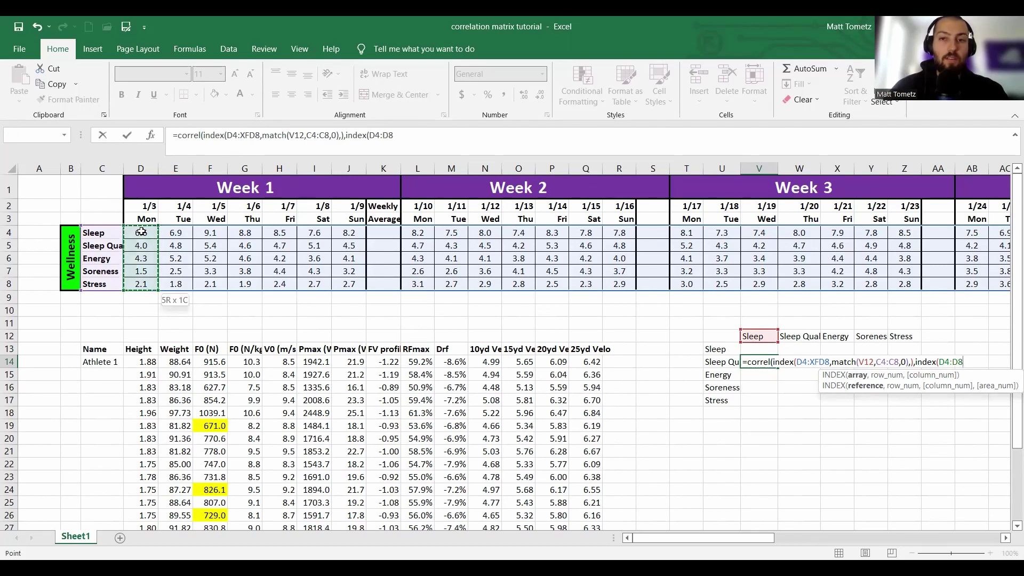
{"action": "key", "text": "ctrl+shift+Right"}
{"action": "key", "text": "ctrl+shift+Right"}
{"action": "key", "text": "ctrl+shift+Right"}
{"action": "key", "text": "ctrl+shift+Right"}
{"action": "key", "text": "ctrl+shift+Right"}
{"action": "key", "text": "ctrl+shift+Right"}
{"action": "key", "text": "ctrl+shift+Right"}
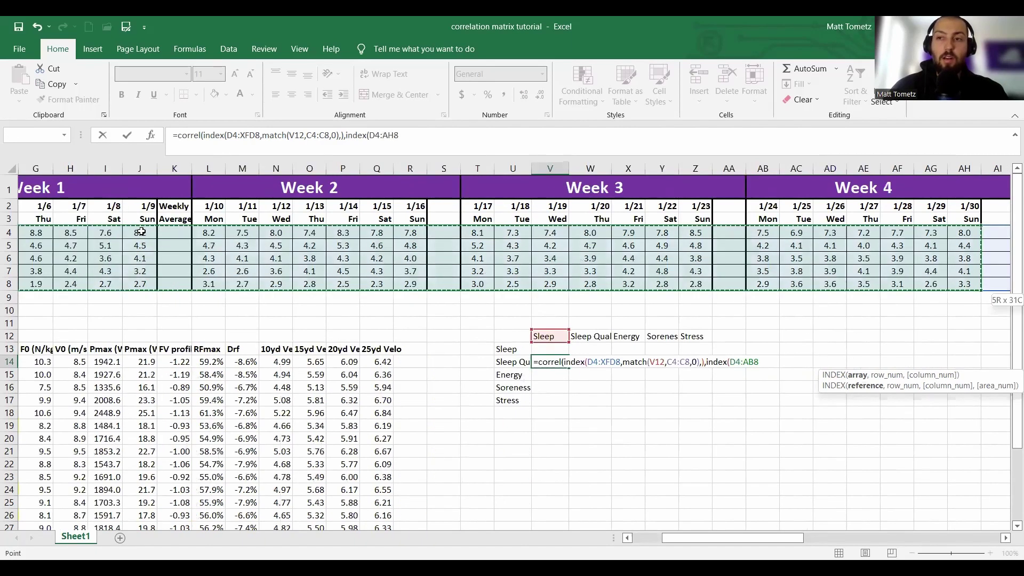
{"action": "key", "text": "ctrl+shift+Right"}
{"action": "key", "text": "ctrl+shift+Right"}
{"action": "key", "text": "ctrl+shift+Right"}
{"action": "key", "text": "ctrl+shift+Right"}
{"action": "key", "text": "ctrl+shift+Right"}
{"action": "key", "text": "ctrl+shift+Right"}
{"action": "key", "text": "ctrl+shift+Right"}
{"action": "key", "text": "ctrl+shift+Right"}
{"action": "key", "text": "ctrl+shift+Right"}
{"action": "key", "text": "ctrl+shift+Right"}
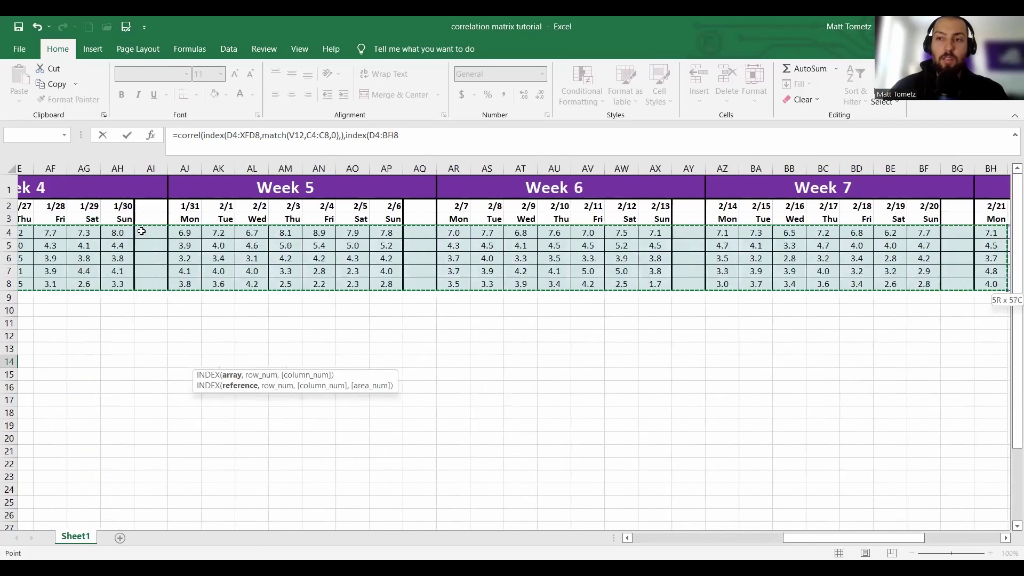
{"action": "key", "text": "ctrl+shift+Right"}
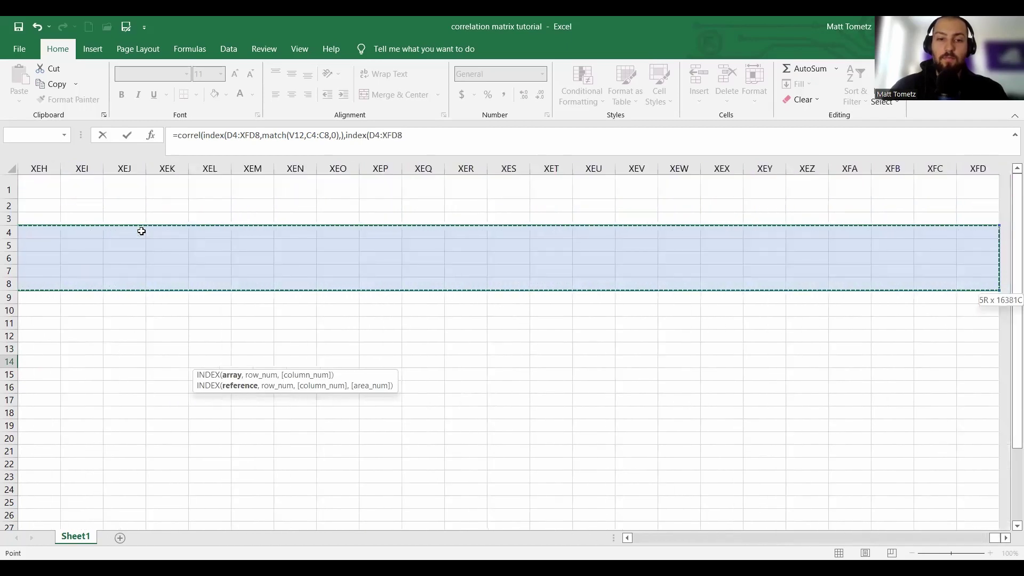
{"action": "type", "text": ","}
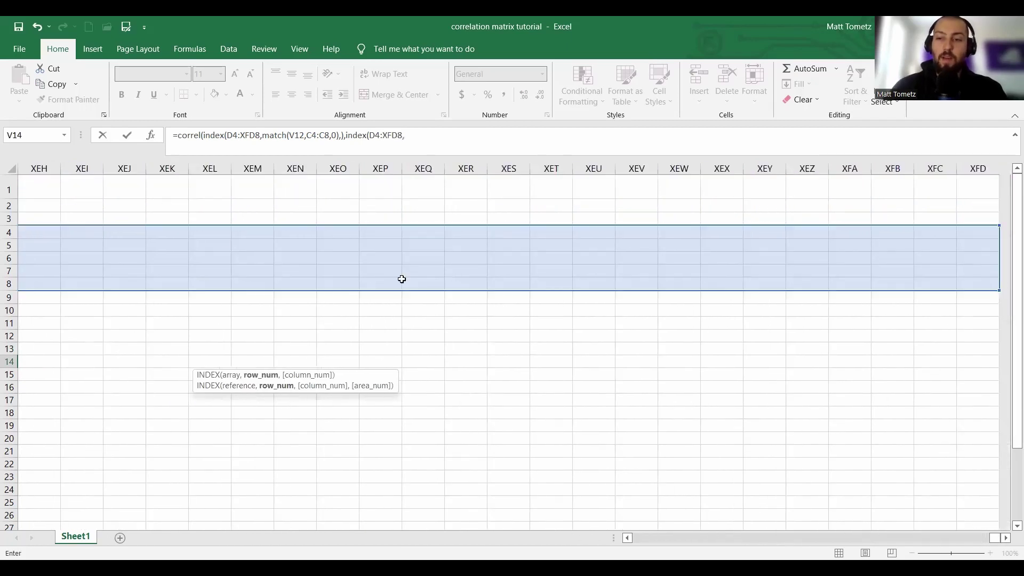
{"action": "left_click_drag", "start_coordinate": [990, 538], "coordinate": [529, 522]}
{"action": "left_click", "coordinate": [712, 361]}
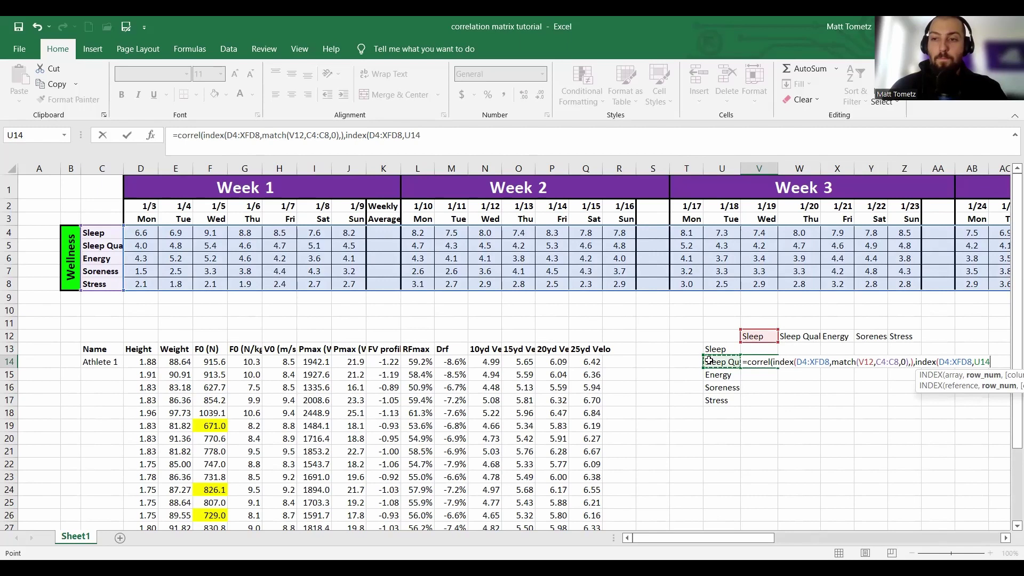
{"action": "type", "text": ","}
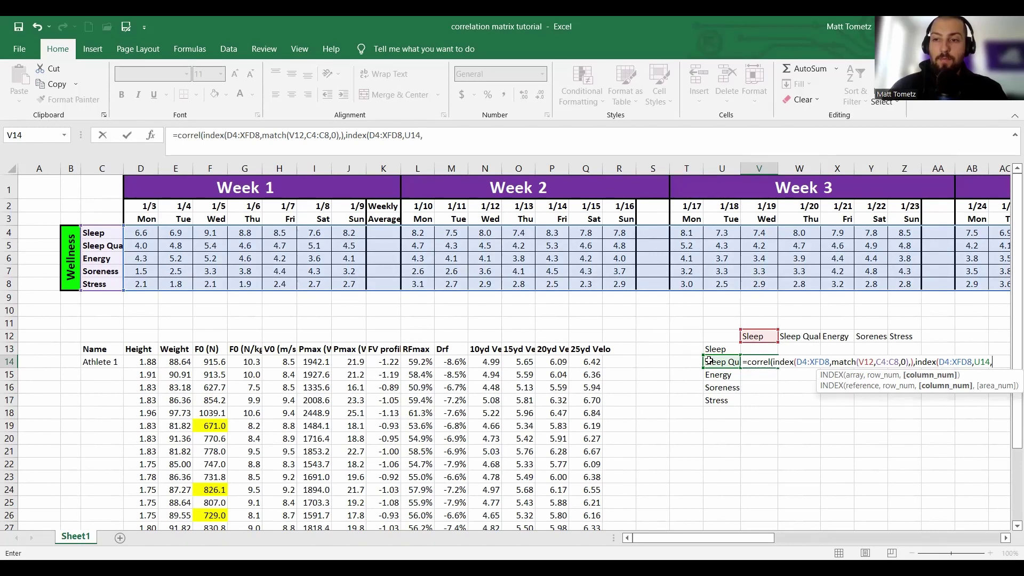
{"action": "key", "text": "BackSpace"}
{"action": "key", "text": "BackSpace"}
{"action": "key", "text": "BackSpace"}
{"action": "key", "text": "BackSpace"}
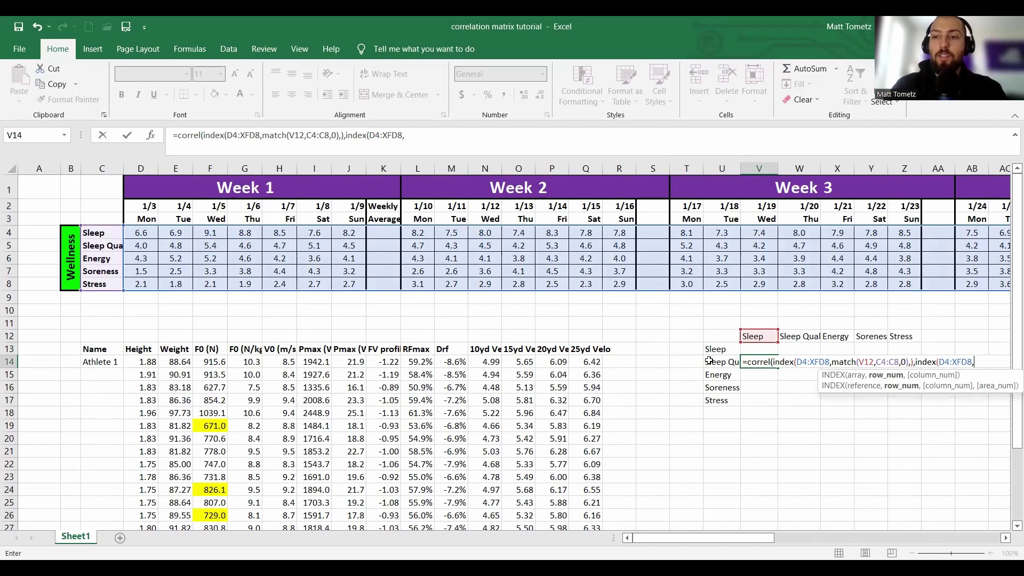
Nest a MATCH as the second INDEX's row number, looking up the Sleep Quality label U14 in C4:C8 with match type 0
{"action": "type", "text": "match("}
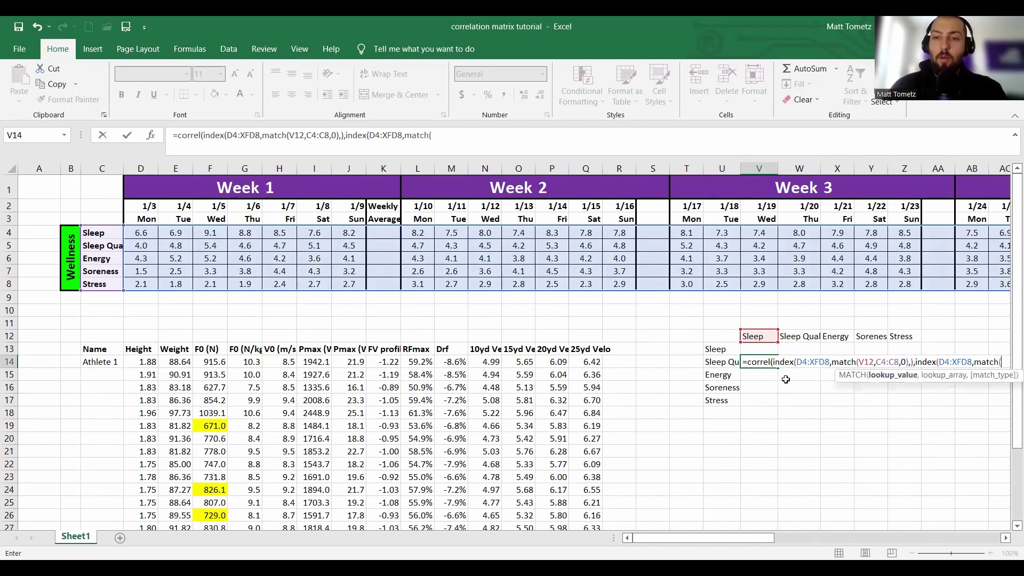
{"action": "left_click", "coordinate": [718, 362]}
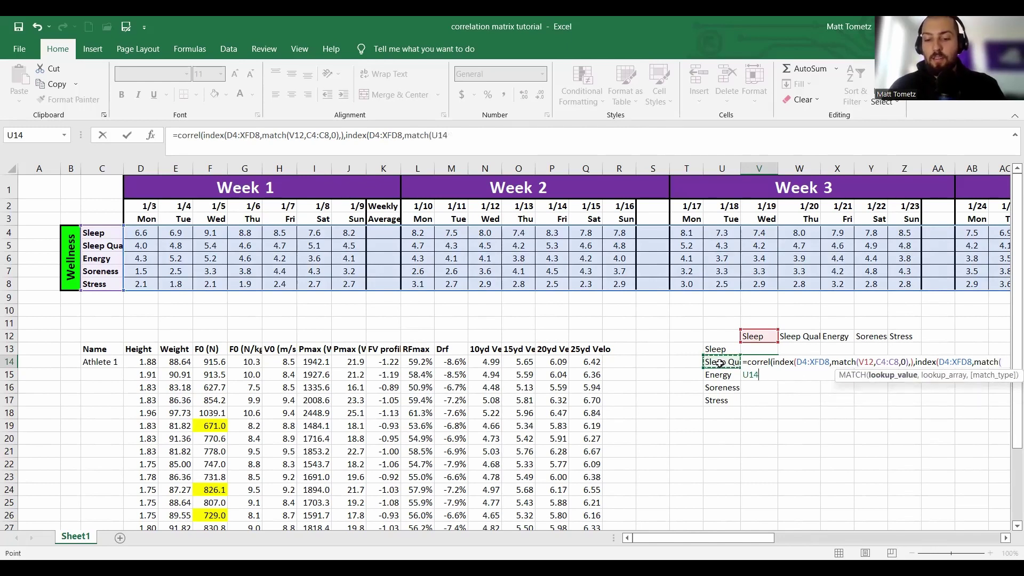
{"action": "type", "text": ","}
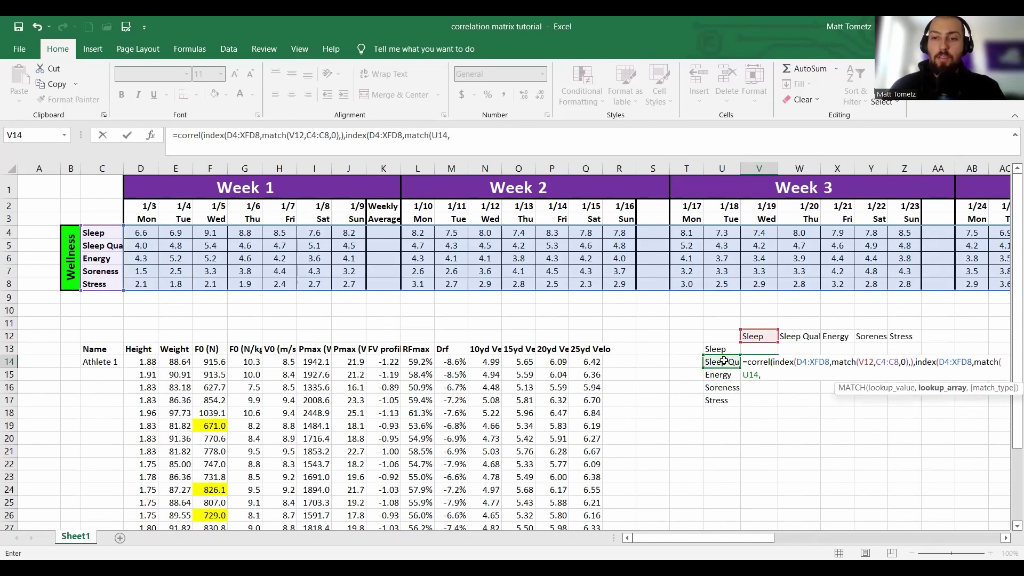
{"action": "left_click", "coordinate": [105, 235]}
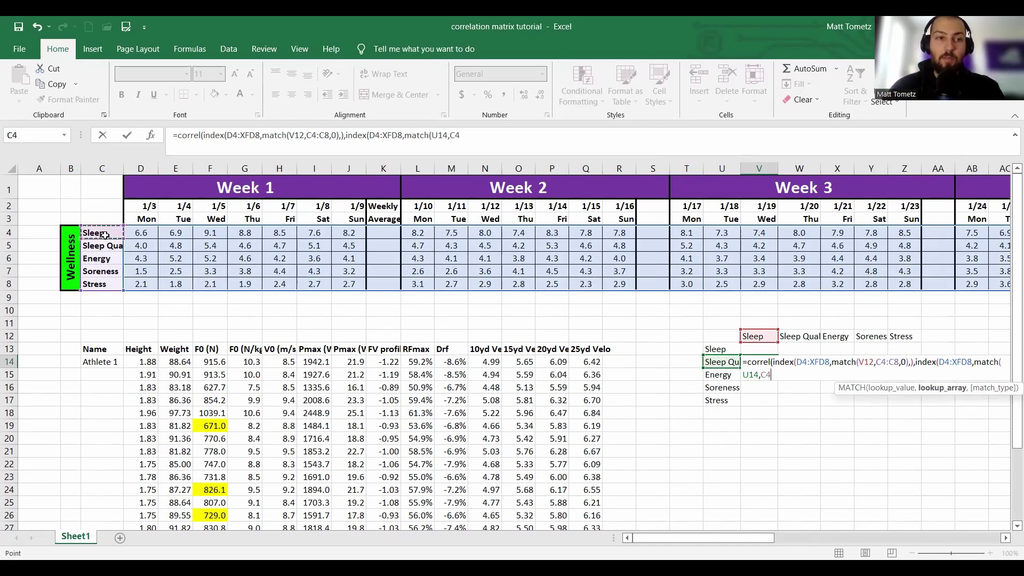
{"action": "left_click", "coordinate": [105, 290], "text": "shift"}
{"action": "type", "text": ",0"}
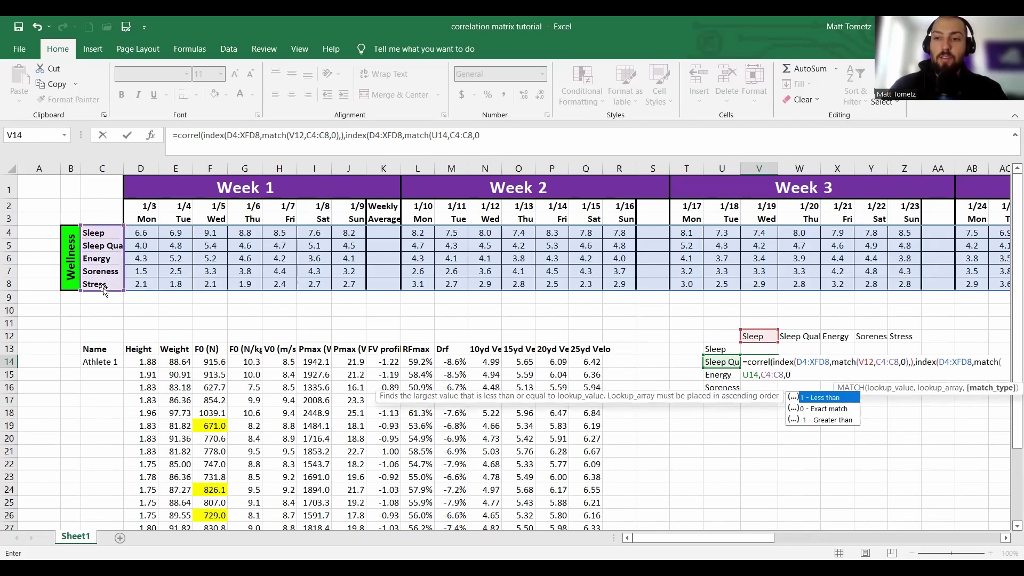
{"action": "type", "text": ")"}
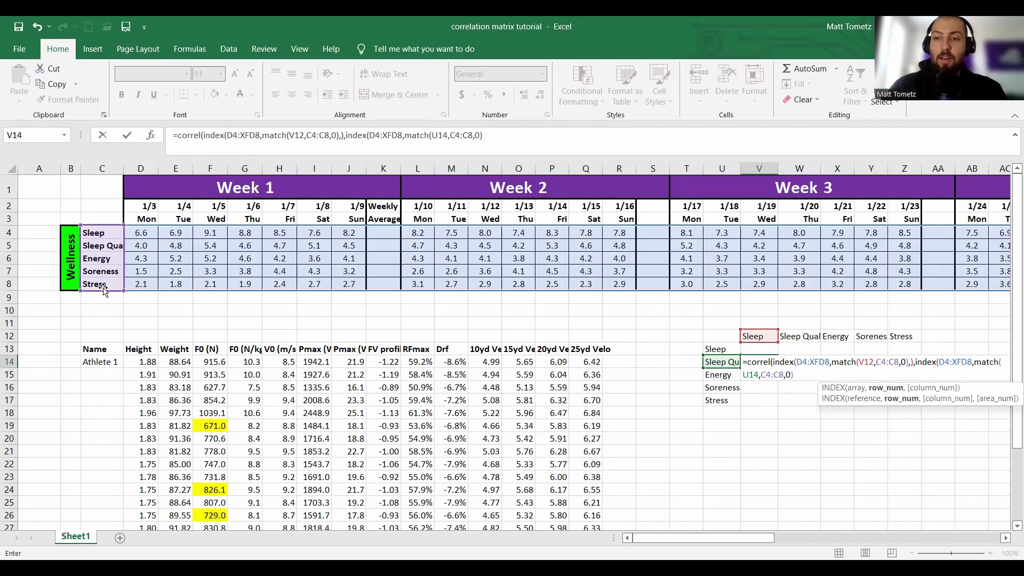
Leave the second INDEX's column number blank, close the INDEX and CORREL functions, and enter the formula in V14
{"action": "type", "text": ","}
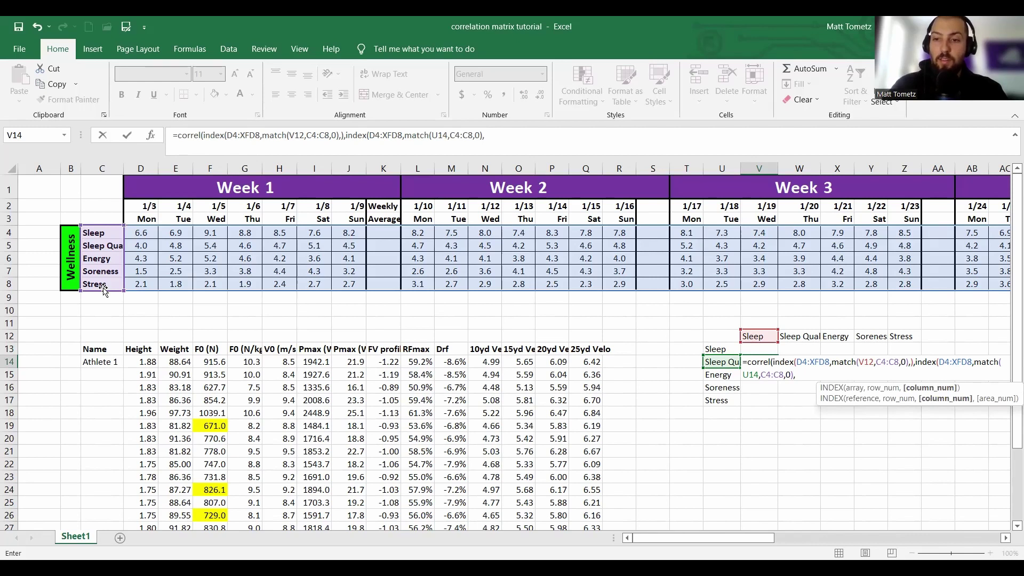
{"action": "type", "text": ")"}
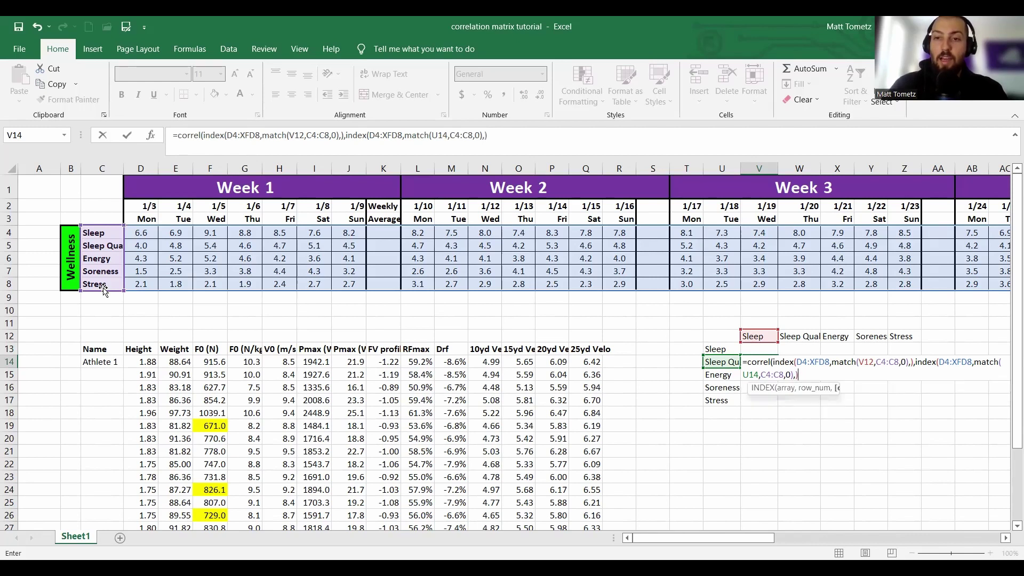
{"action": "type", "text": ")"}
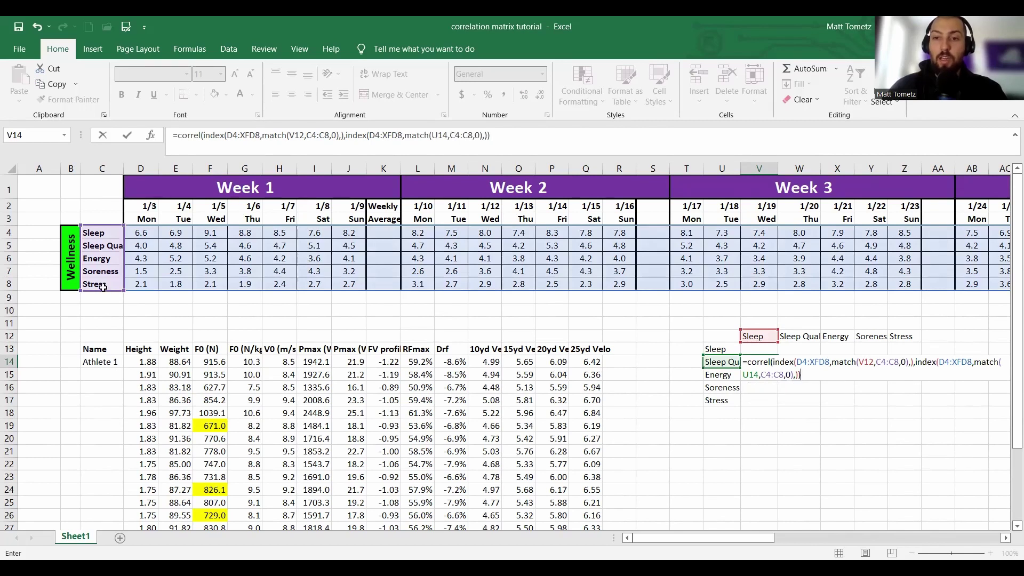
{"action": "key", "text": "Return"}
{"action": "key", "text": "Up"}
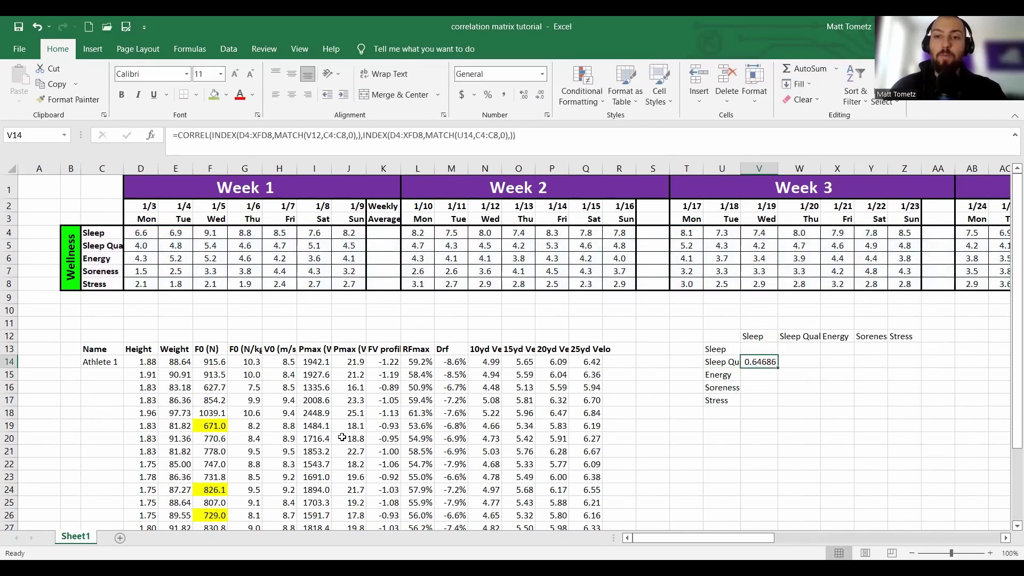
Review the formula's references in V14 and reduce its displayed result to three decimal places
{"action": "double_click", "coordinate": [759, 362]}
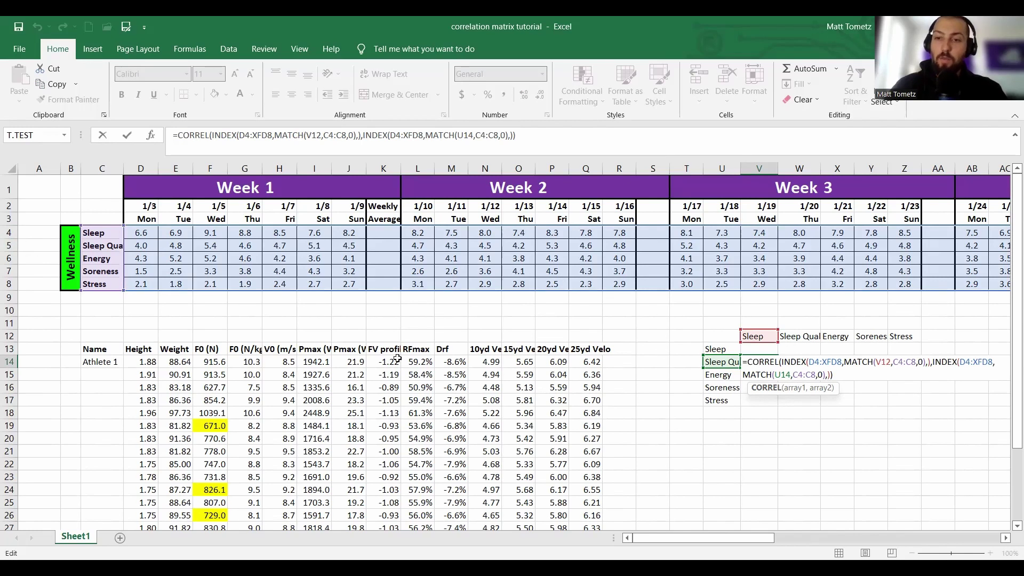
{"action": "key", "text": "ctrl+Return"}
{"action": "left_click", "coordinate": [541, 96]}
{"action": "left_click", "coordinate": [540, 96]}
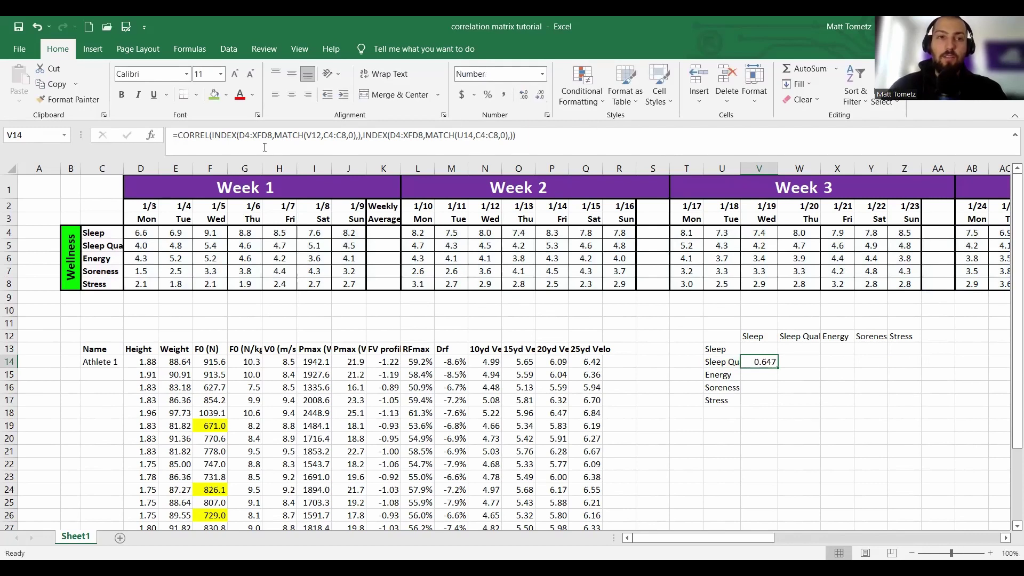
In V14's formula, make the first INDEX array reference fully absolute, $D$4:$XFD$8
{"action": "left_click", "coordinate": [244, 134]}
{"action": "key", "text": "Right"}
{"action": "key", "text": "Right"}
{"action": "key", "text": "Right"}
{"action": "key", "text": "Right"}
{"action": "key", "text": "Right"}
{"action": "key", "text": "Right"}
{"action": "key", "text": "Right"}
{"action": "key", "text": "Right"}
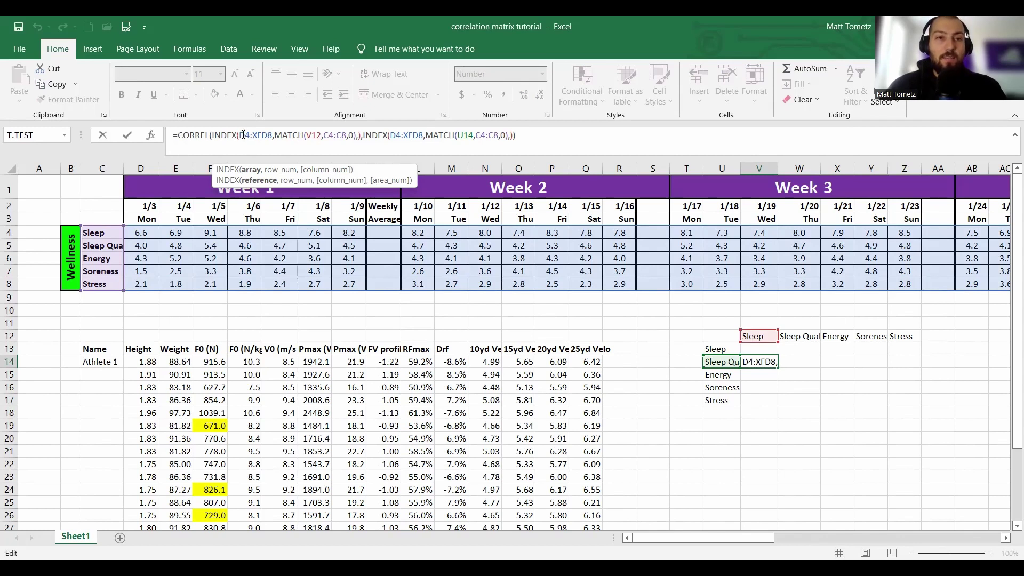
{"action": "key", "text": "F4"}
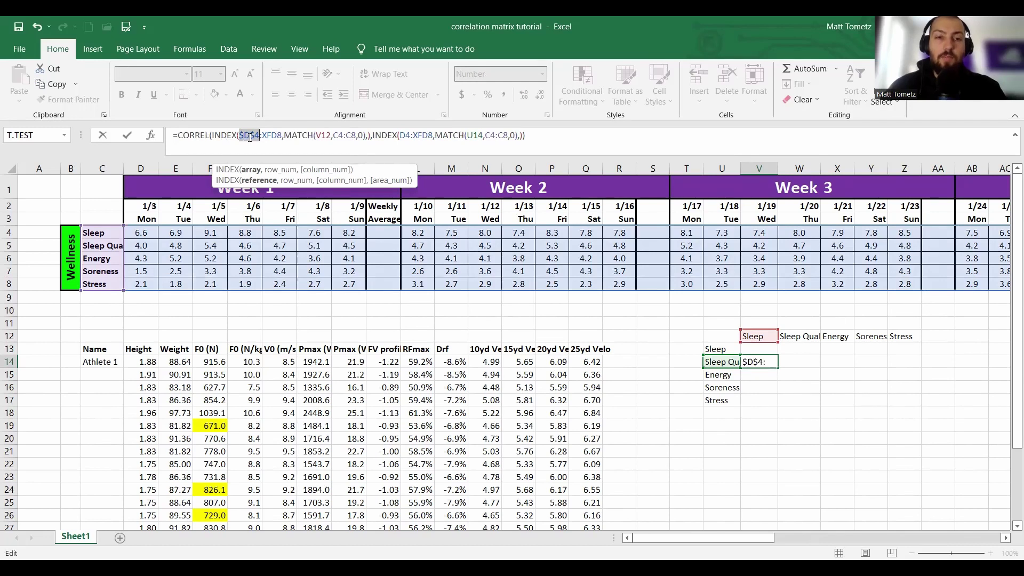
{"action": "left_click", "coordinate": [263, 135]}
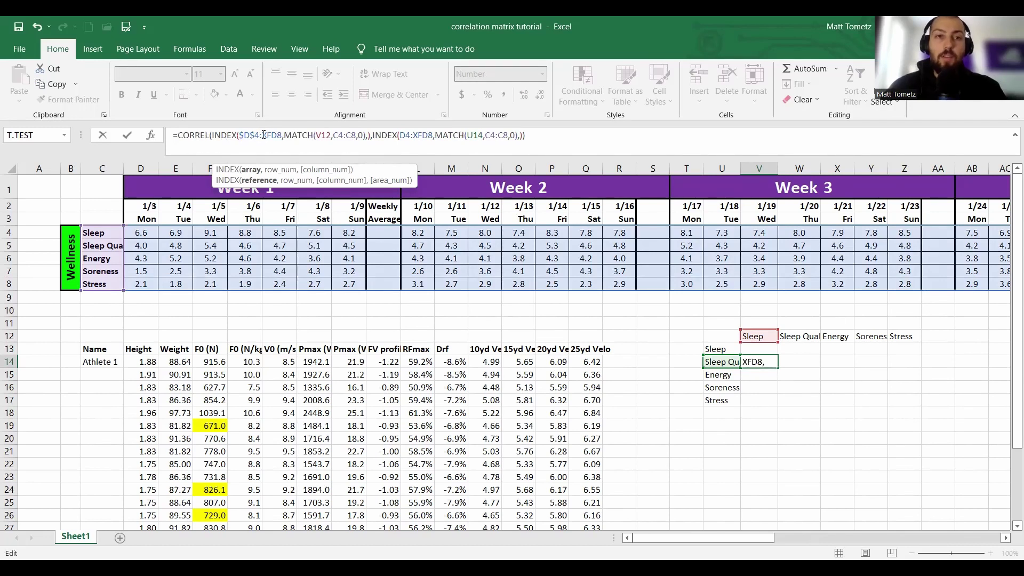
{"action": "key", "text": "F4"}
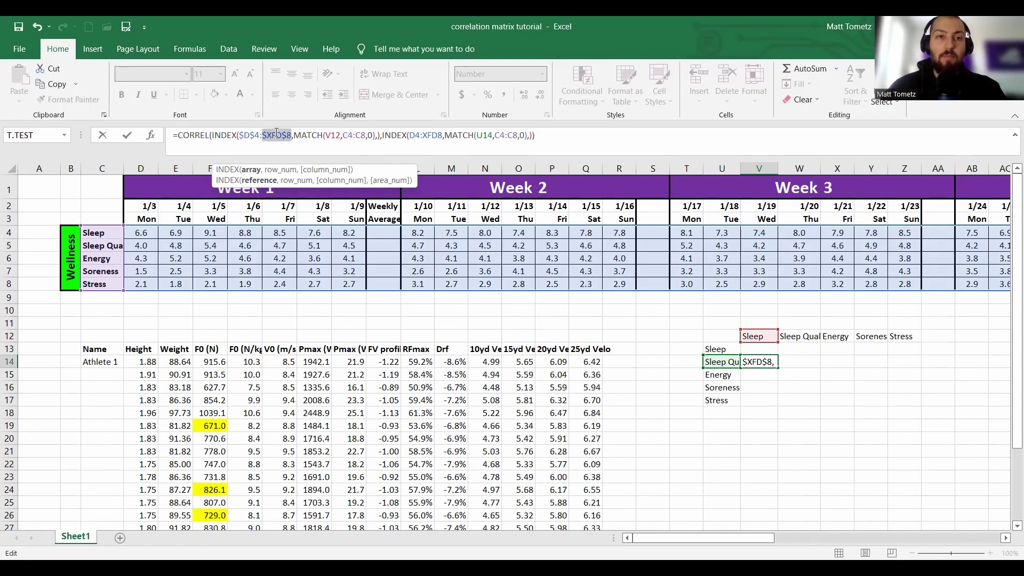
Lock only the row of the first MATCH's lookup value so the reference reads V$12
{"action": "left_click", "coordinate": [334, 134]}
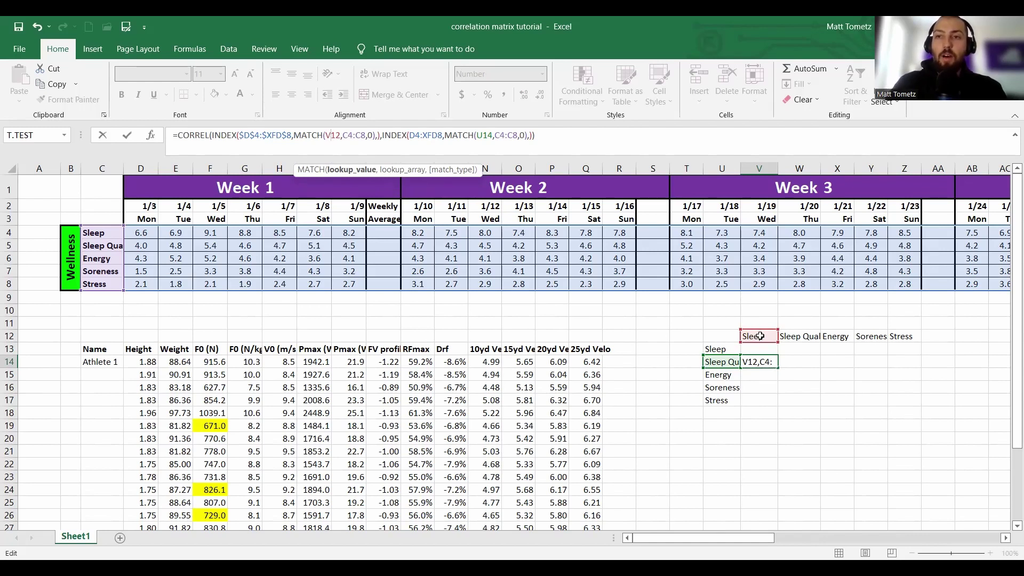
{"action": "left_click", "coordinate": [327, 135]}
{"action": "type", "text": "$"}
{"action": "key", "text": "F4"}
{"action": "key", "text": "F4"}
{"action": "key", "text": "F4"}
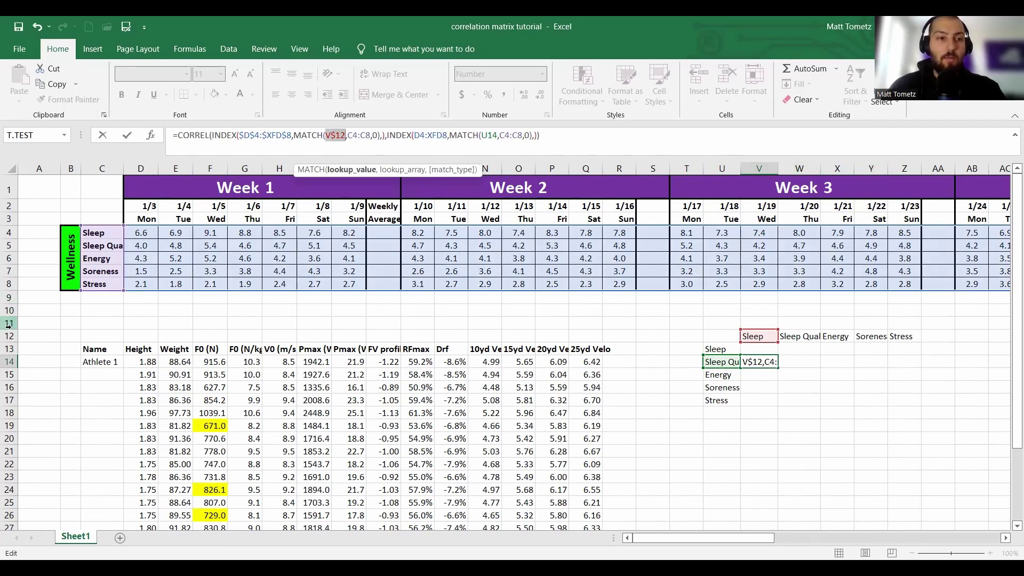
Make the first MATCH's lookup array fully absolute, $C$4:$C$8
{"action": "left_click", "coordinate": [352, 135]}
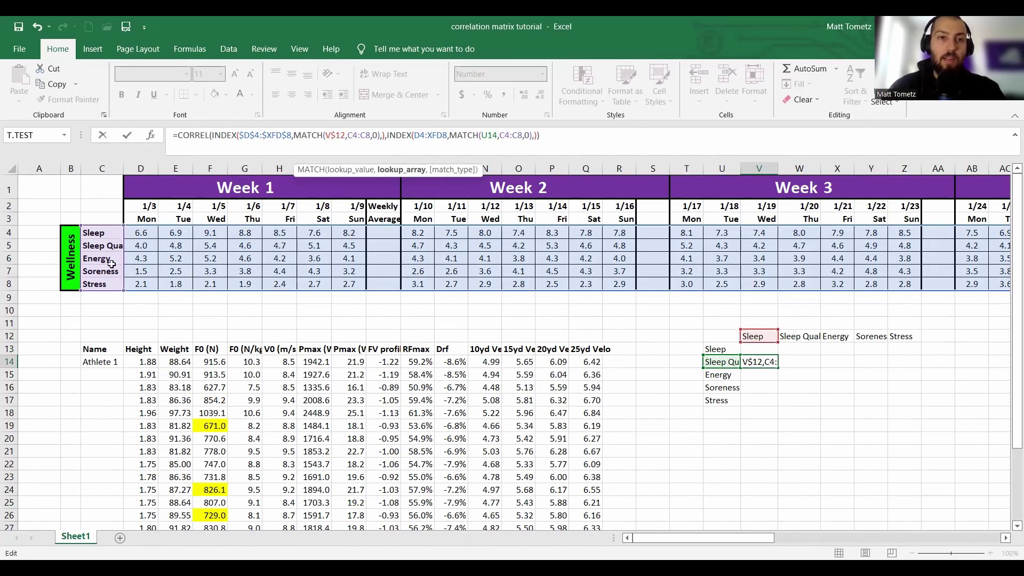
{"action": "key", "text": "F4"}
{"action": "left_click", "coordinate": [375, 135]}
{"action": "key", "text": "F4"}
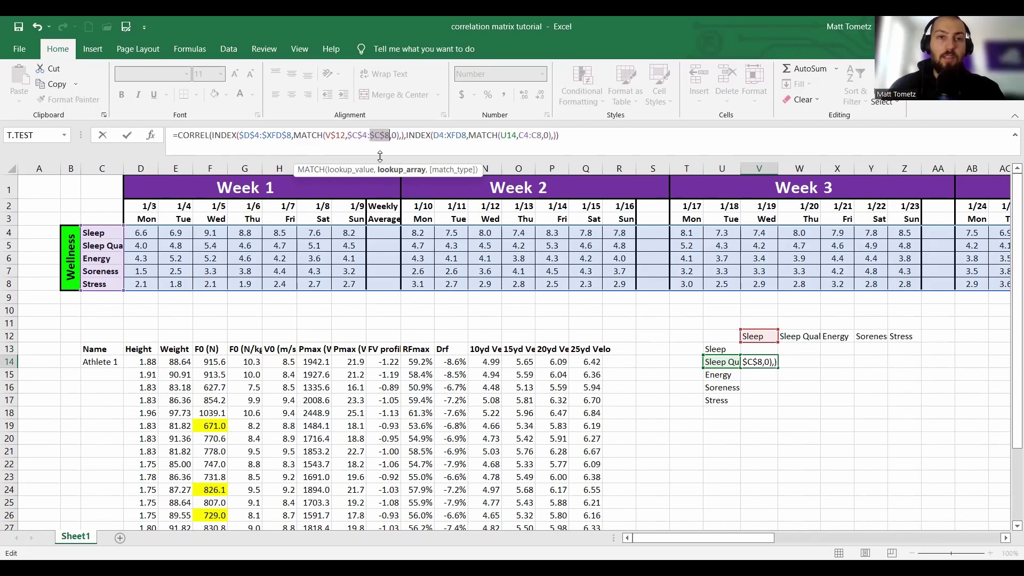
Make the second INDEX's array reference fully absolute, $D$4:$XFD$8
{"action": "left_click", "coordinate": [441, 135]}
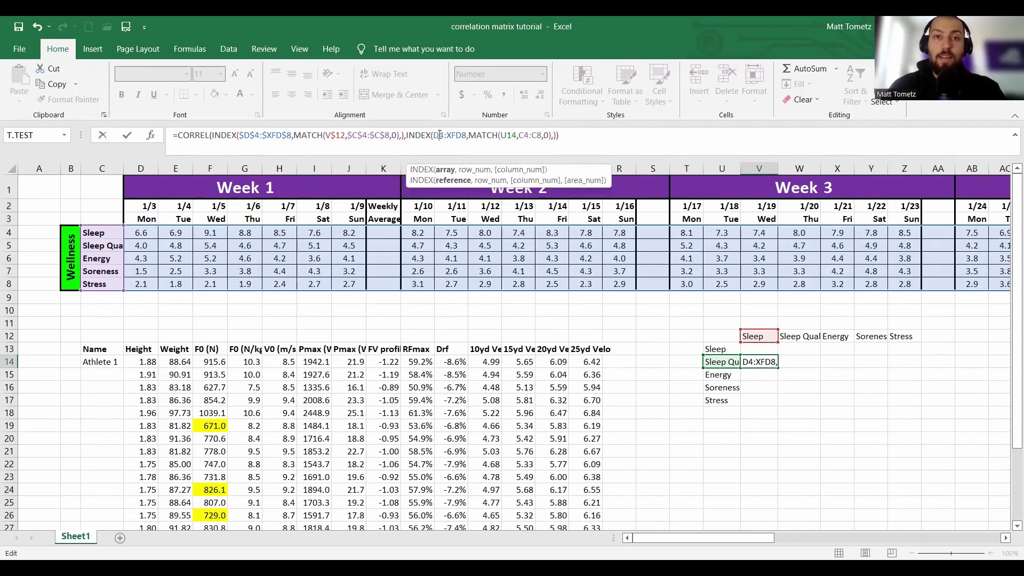
{"action": "key", "text": "F4"}
{"action": "left_click", "coordinate": [464, 136]}
{"action": "key", "text": "F4"}
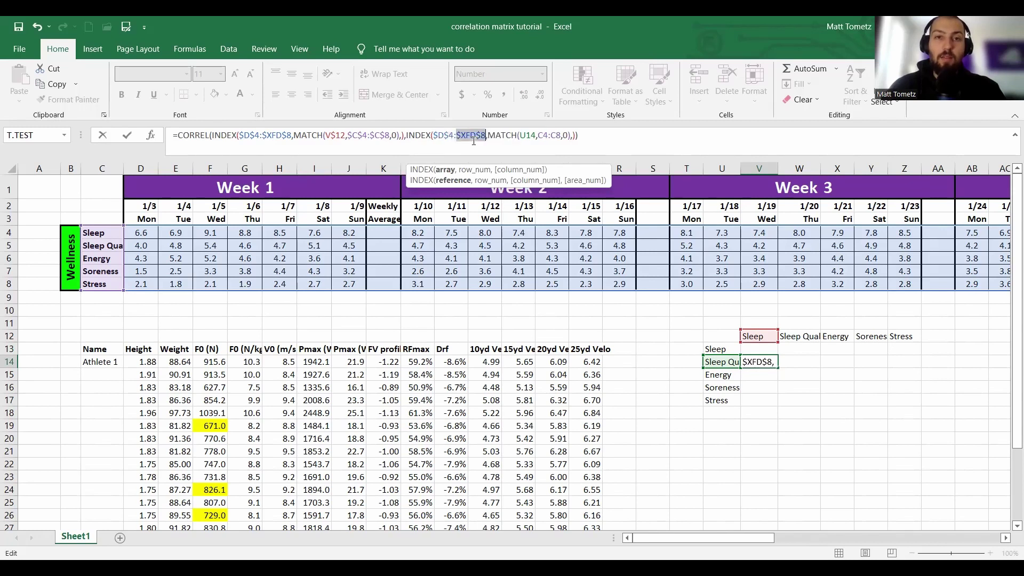
Lock only the column of the second MATCH's lookup value so the reference reads $U14
{"action": "left_click", "coordinate": [526, 135]}
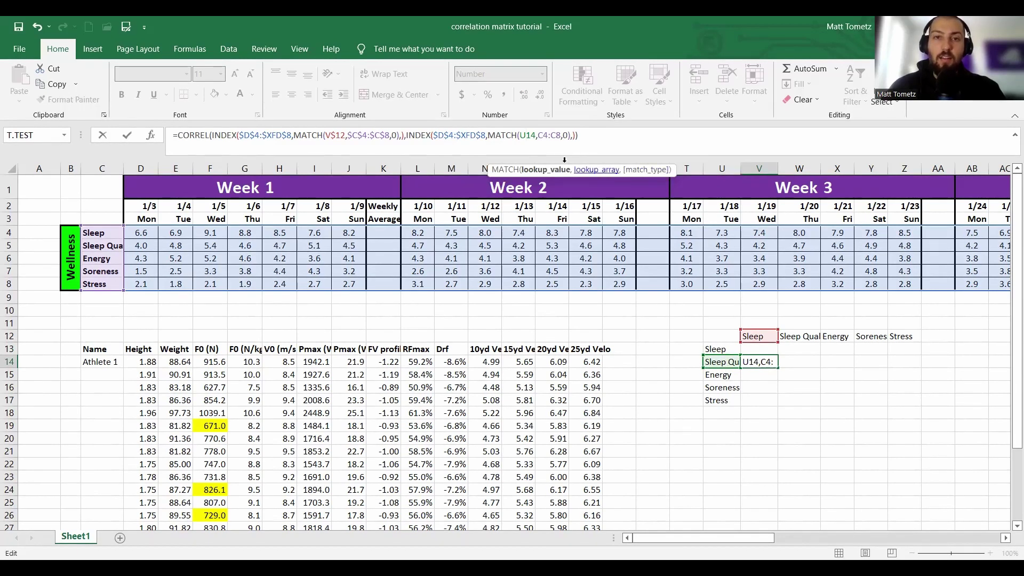
{"action": "key", "text": "F4"}
{"action": "key", "text": "F4"}
{"action": "key", "text": "F4"}
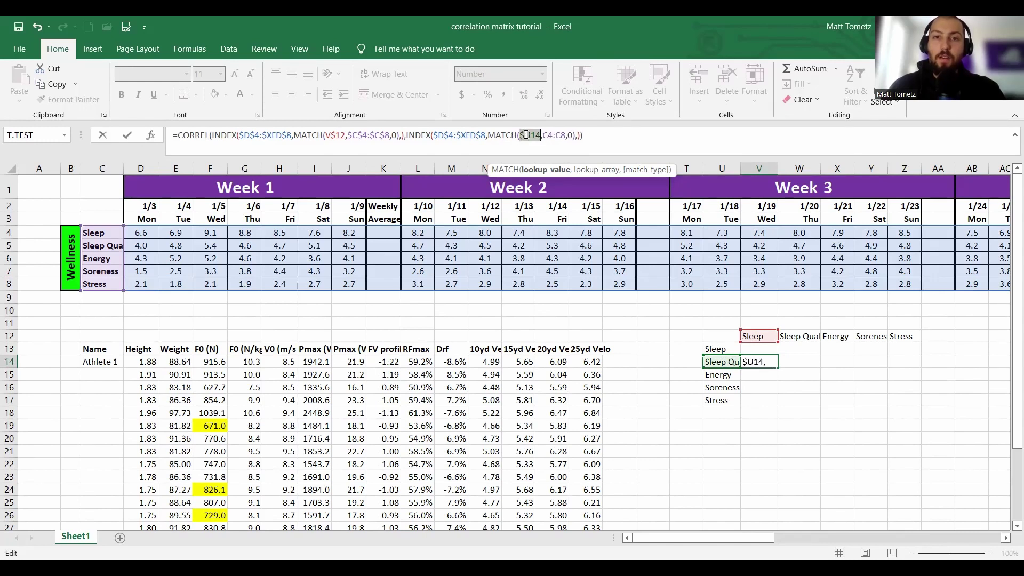
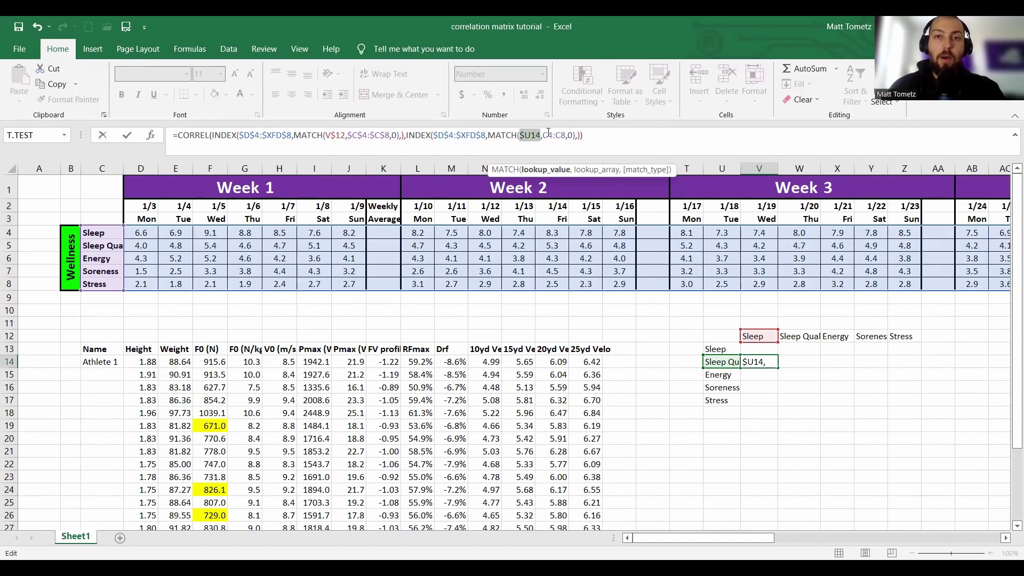
Make the second MATCH's lookup array absolute, $C$4:$C$8, and enter the formula, keeping V14 selected
{"action": "left_click", "coordinate": [548, 135]}
{"action": "key", "text": "F4"}
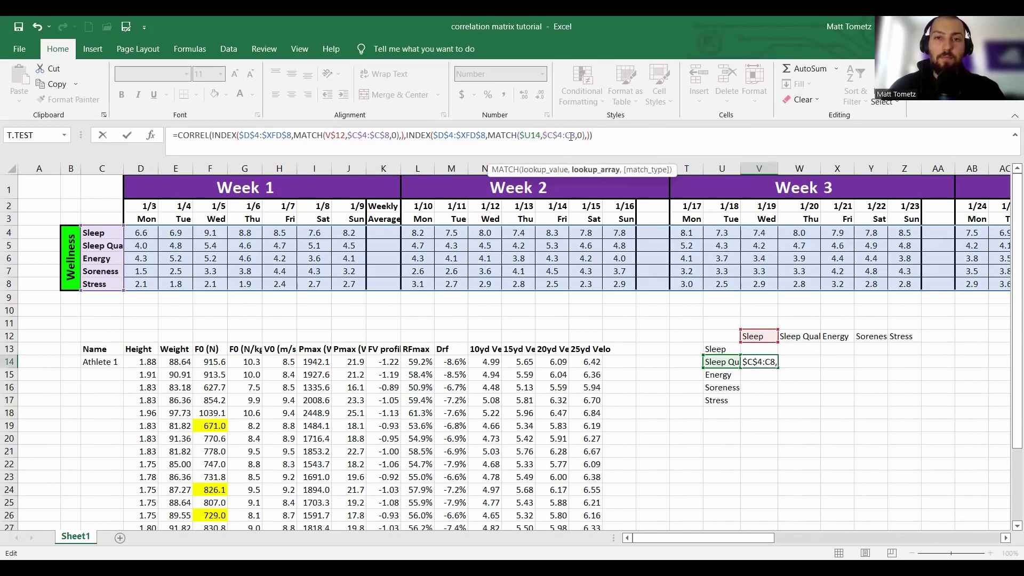
{"action": "left_click", "coordinate": [571, 136]}
{"action": "key", "text": "F4"}
{"action": "key", "text": "ctrl+Return"}
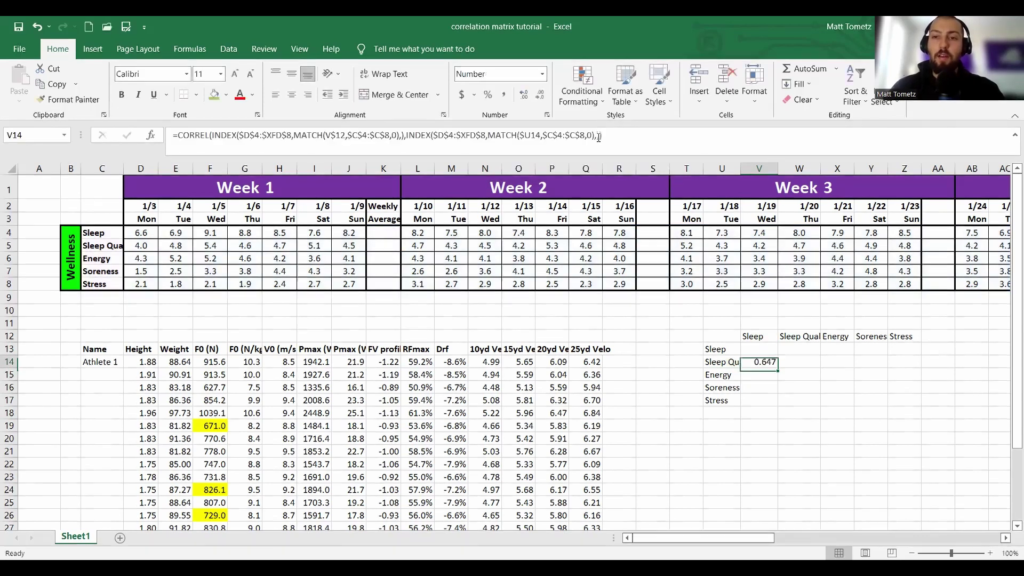
Add a conditional formatting rule to V14 for values greater than .7, with Green Fill with Dark Green Text
{"action": "left_click", "coordinate": [580, 92]}
{"action": "mouse_move", "coordinate": [639, 115]}
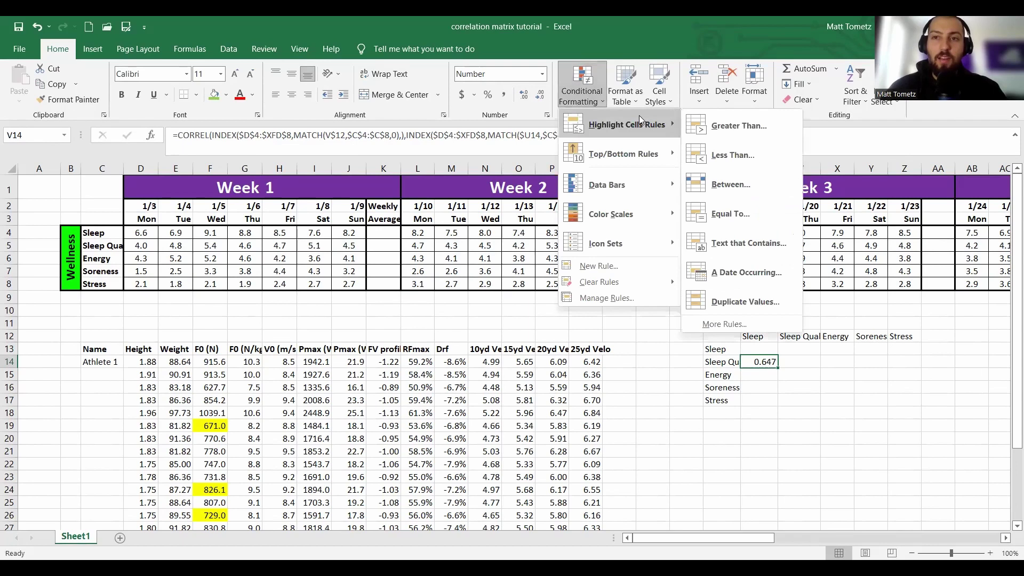
{"action": "left_click", "coordinate": [719, 125]}
{"action": "type", "text": ".7"}
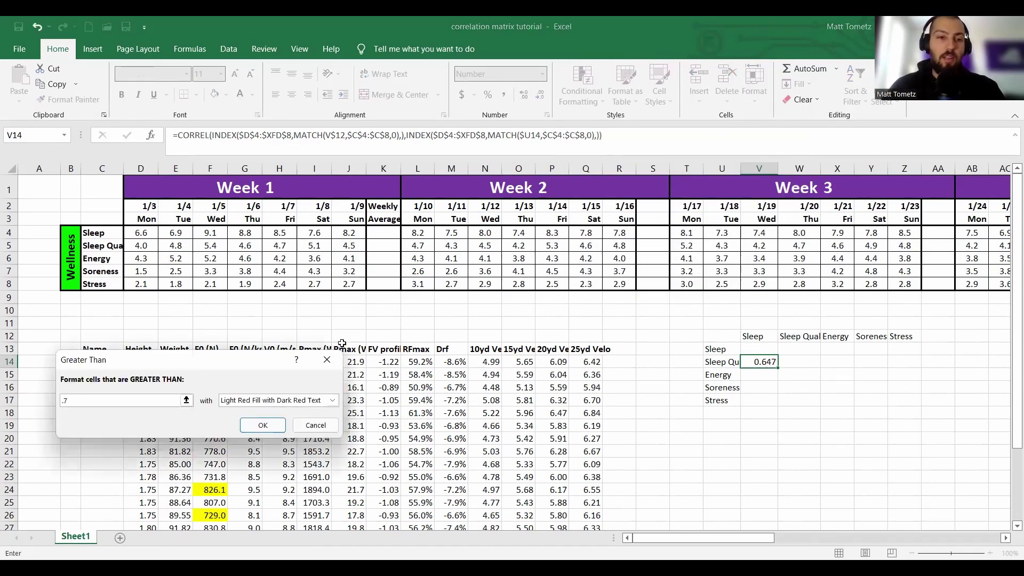
{"action": "key", "text": "Tab"}
{"action": "key", "text": "alt+Down"}
{"action": "key", "text": "Down"}
{"action": "key", "text": "Down"}
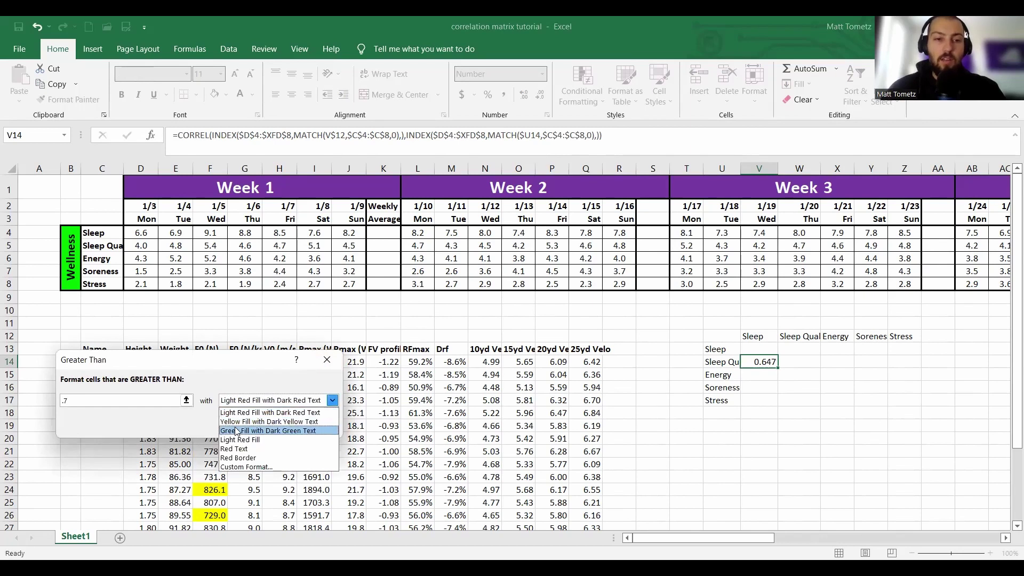
{"action": "key", "text": "Return"}
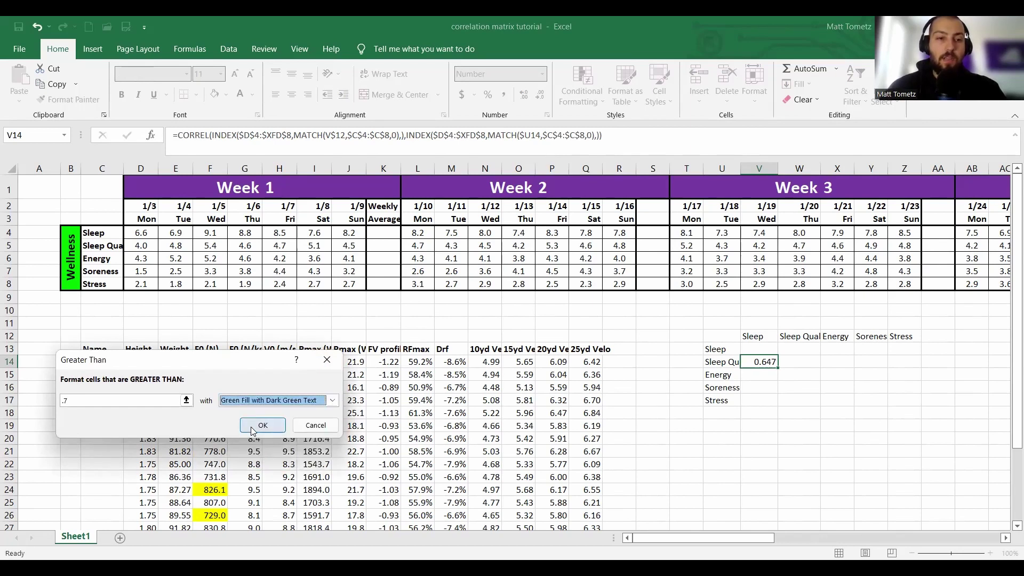
{"action": "left_click", "coordinate": [253, 430]}
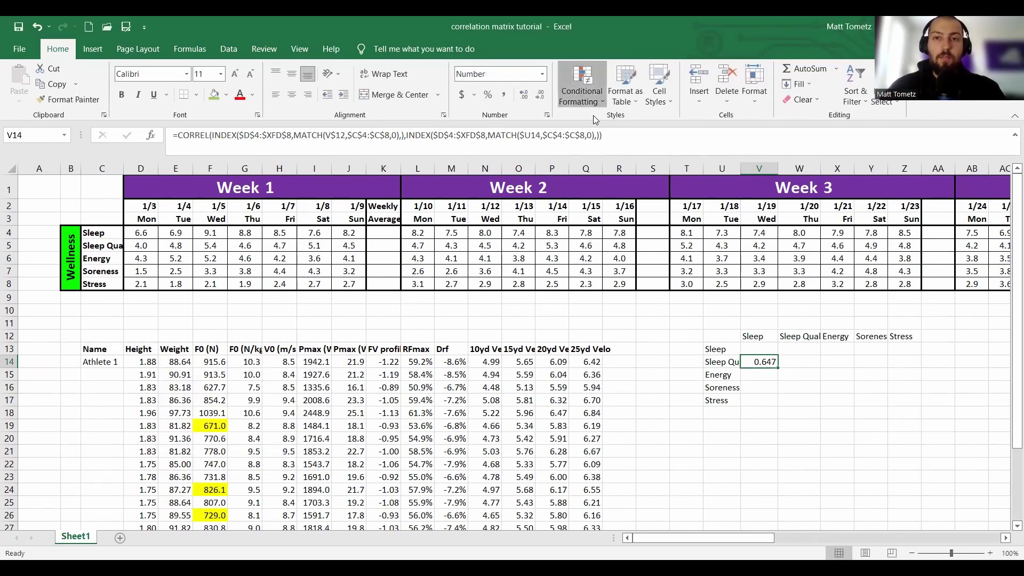
Add a conditional formatting rule to V14 for values less than -.7, with Light Red Fill with Dark Red Text
{"action": "left_click", "coordinate": [585, 97]}
{"action": "mouse_move", "coordinate": [624, 124]}
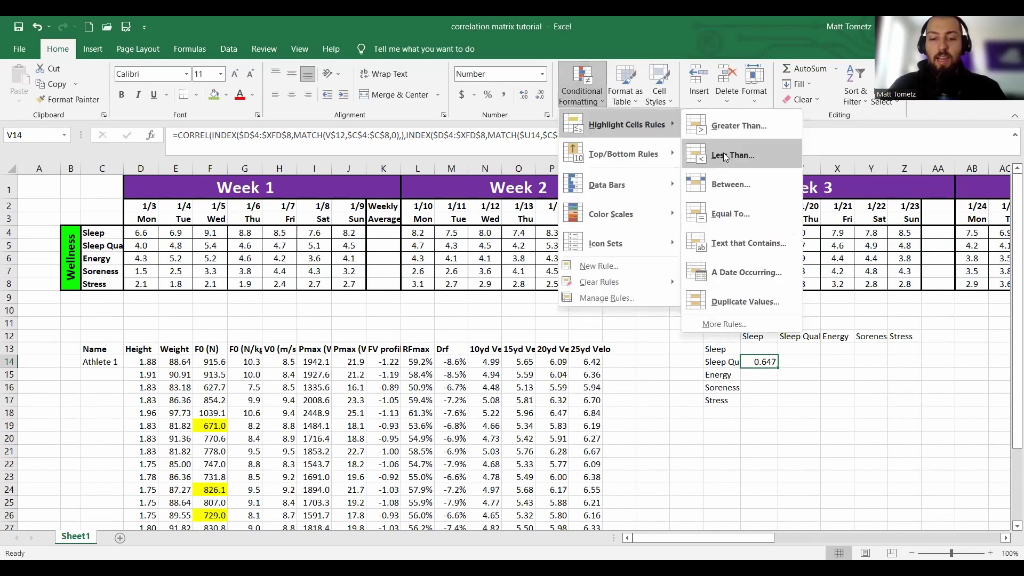
{"action": "left_click", "coordinate": [724, 155]}
{"action": "type", "text": "-.7"}
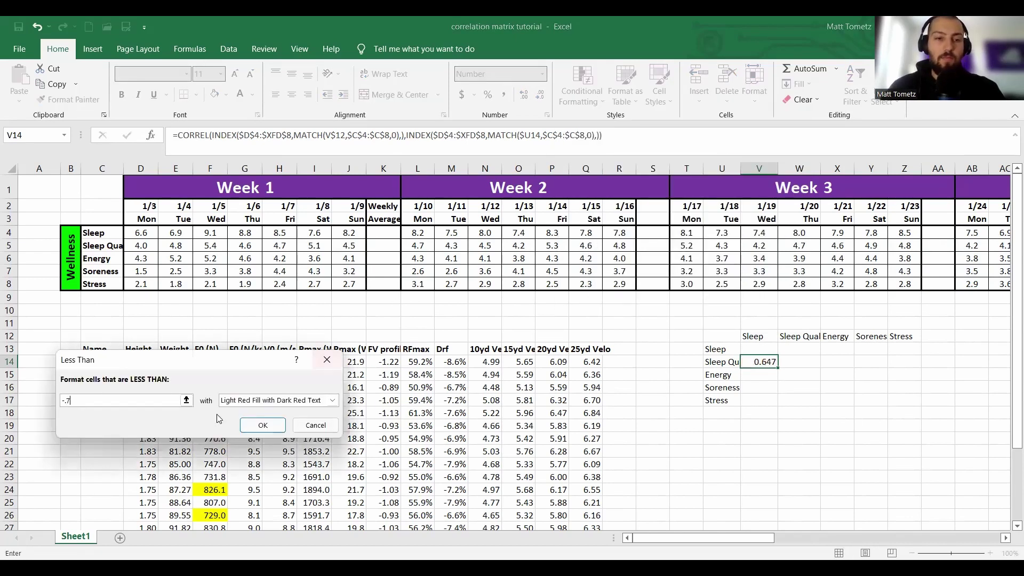
{"action": "left_click", "coordinate": [241, 401]}
{"action": "left_click", "coordinate": [238, 411]}
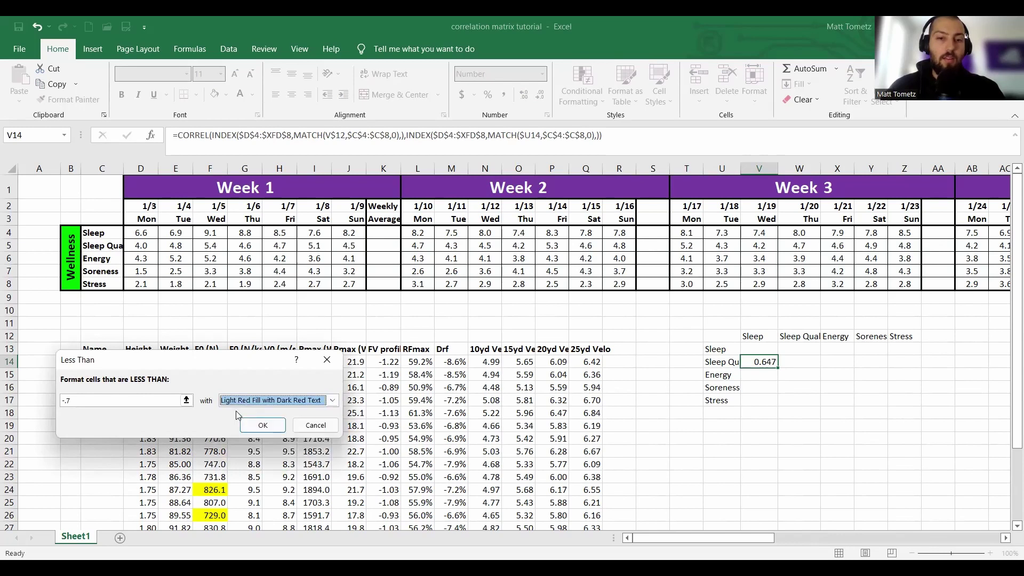
{"action": "left_click", "coordinate": [252, 421]}
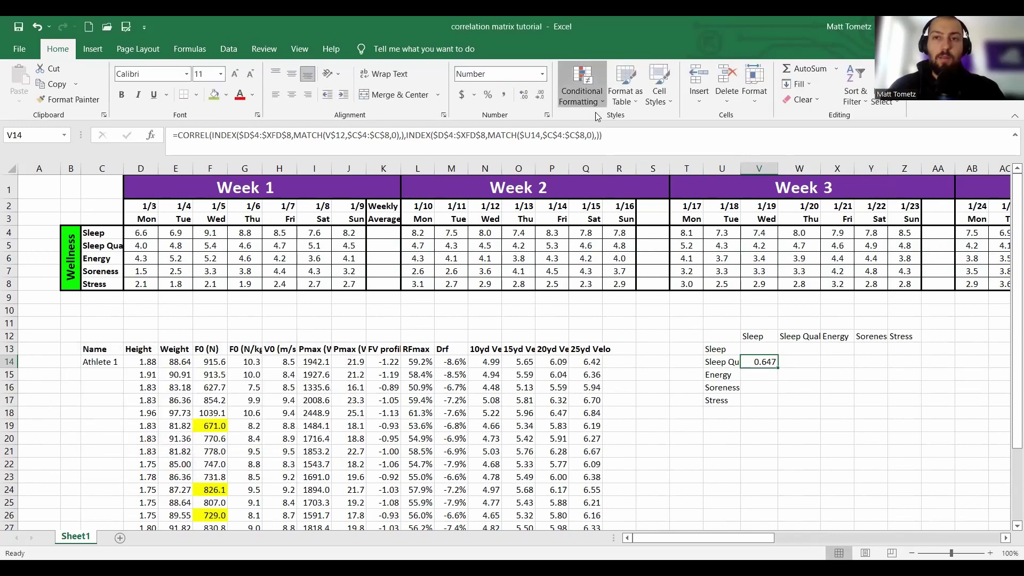
Add a conditional formatting rule to V14 for values between .5 and .7, with Yellow Fill with Dark Yellow Text
{"action": "left_click", "coordinate": [573, 95]}
{"action": "mouse_move", "coordinate": [626, 124]}
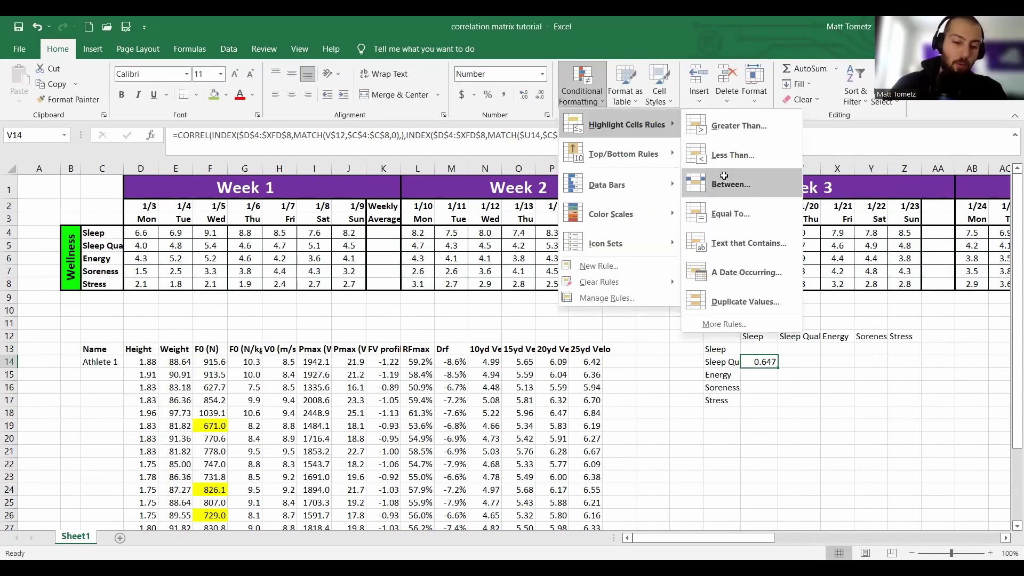
{"action": "left_click", "coordinate": [724, 176]}
{"action": "type", "text": ".5"}
{"action": "key", "text": "Tab"}
{"action": "type", "text": "."}
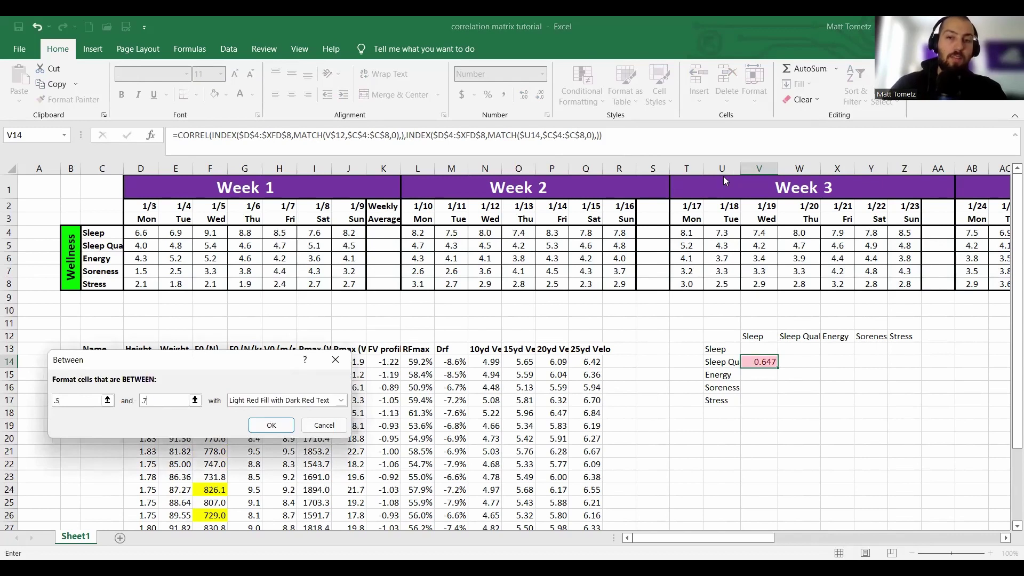
{"action": "left_click", "coordinate": [341, 400]}
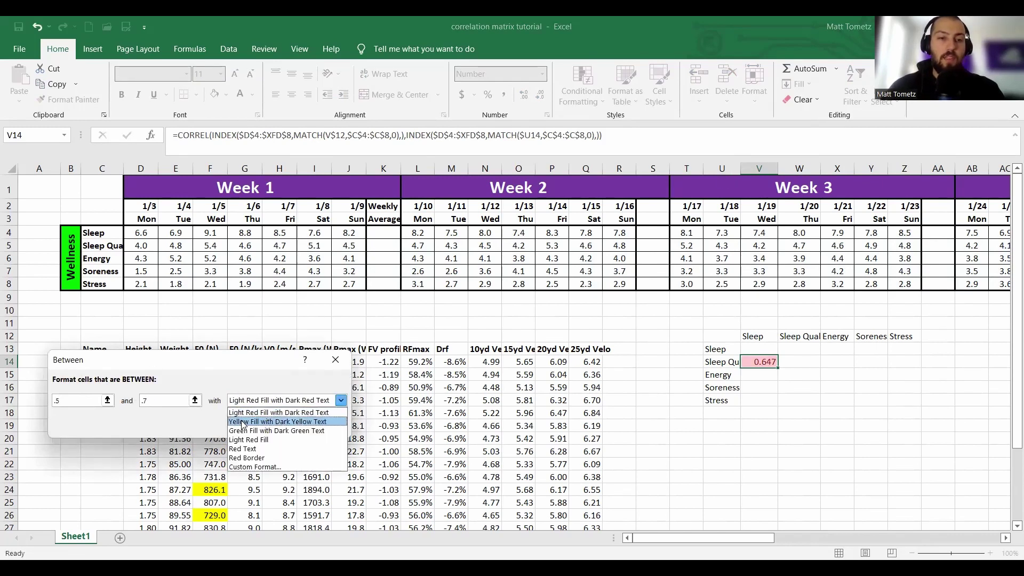
{"action": "left_click", "coordinate": [244, 422]}
{"action": "left_click", "coordinate": [275, 427]}
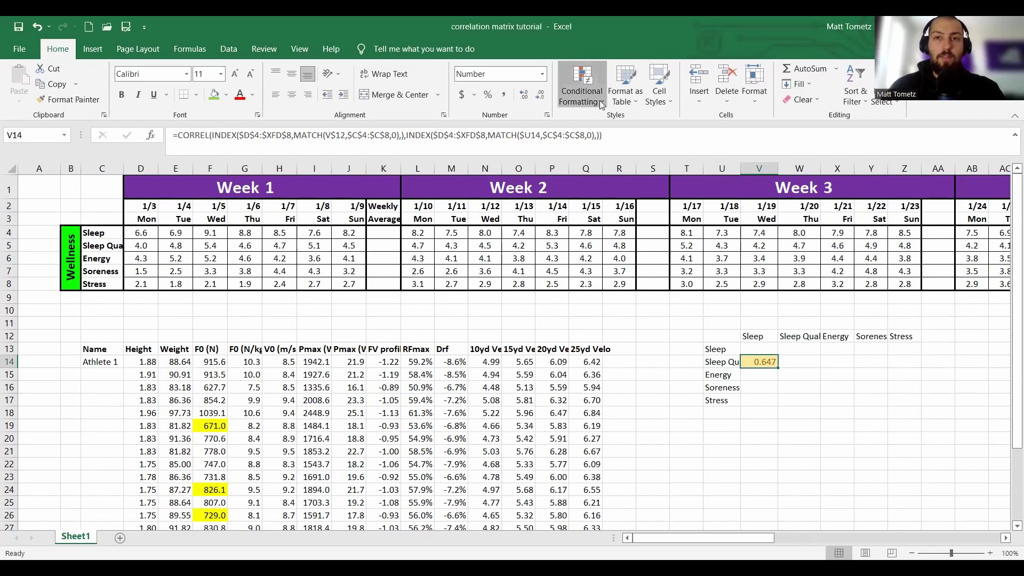
Add a conditional formatting rule to V14 for values between -.5 and -.7, with Yellow Fill with Dark Yellow Text
{"action": "left_click", "coordinate": [601, 104]}
{"action": "mouse_move", "coordinate": [630, 120]}
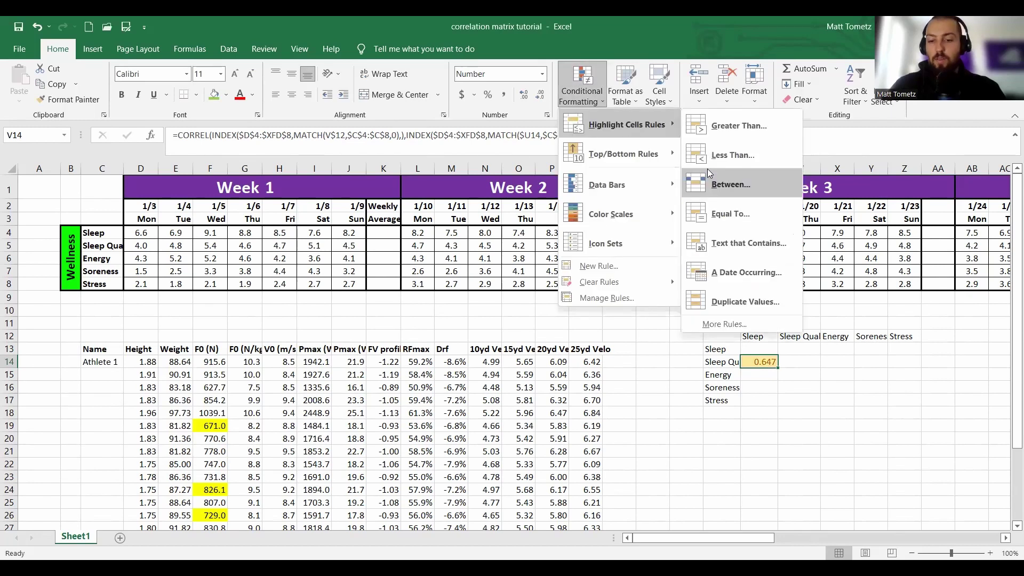
{"action": "left_click", "coordinate": [707, 170]}
{"action": "type", "text": "-.5"}
{"action": "key", "text": "Tab"}
{"action": "type", "text": "-."}
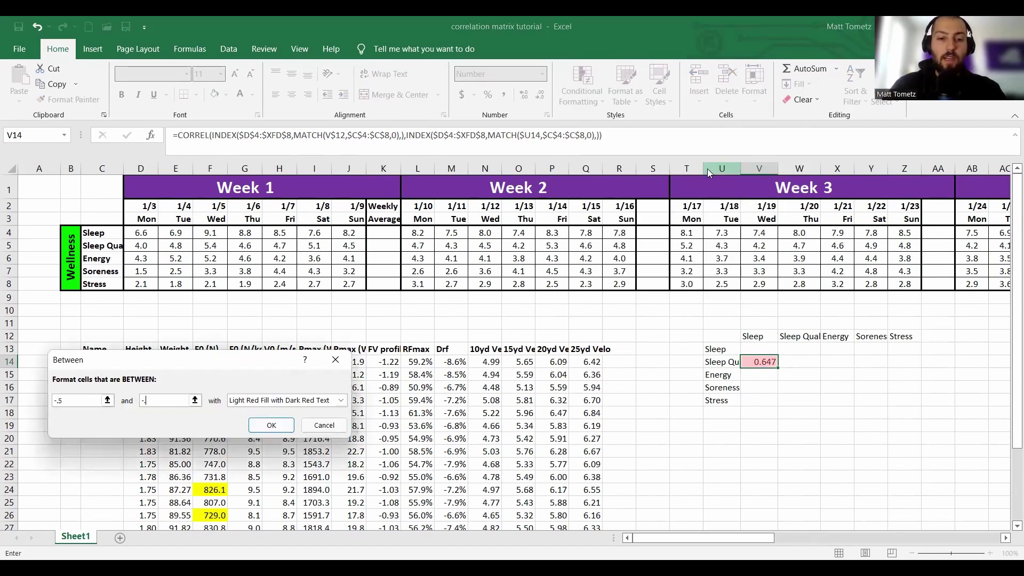
{"action": "type", "text": "7"}
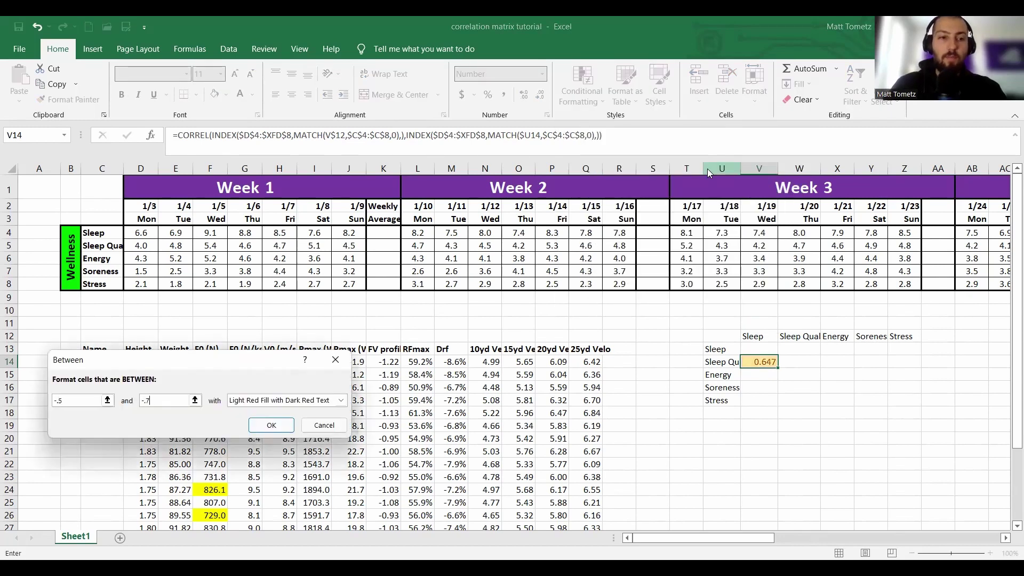
{"action": "left_click", "coordinate": [267, 400]}
{"action": "left_click", "coordinate": [267, 421]}
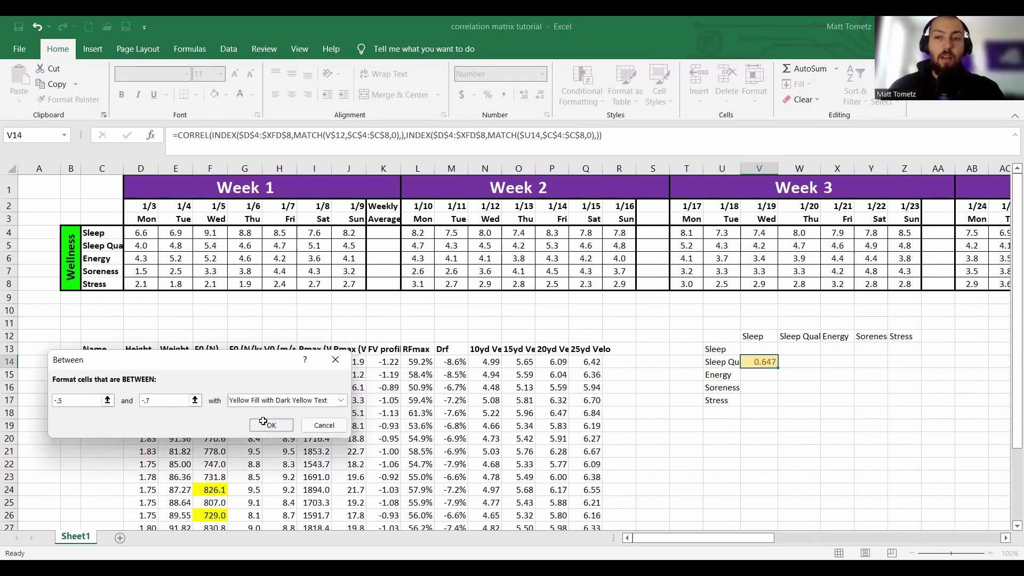
{"action": "left_click", "coordinate": [266, 424]}
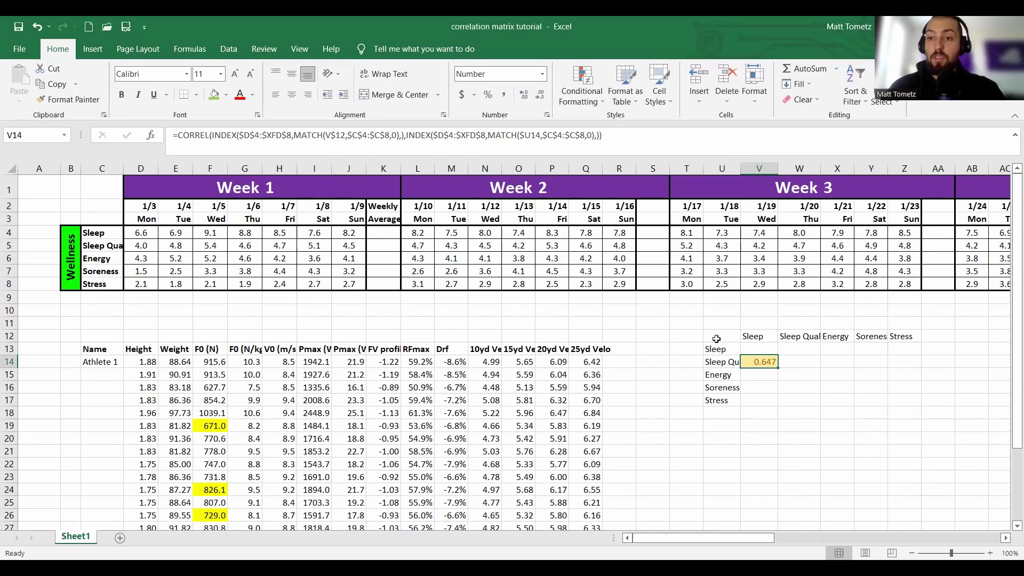
Fill V14's formula and formatting up to V13, then across the whole matrix V13:Z17, and deselect the range
{"action": "left_click_drag", "start_coordinate": [777, 367], "coordinate": [778, 348]}
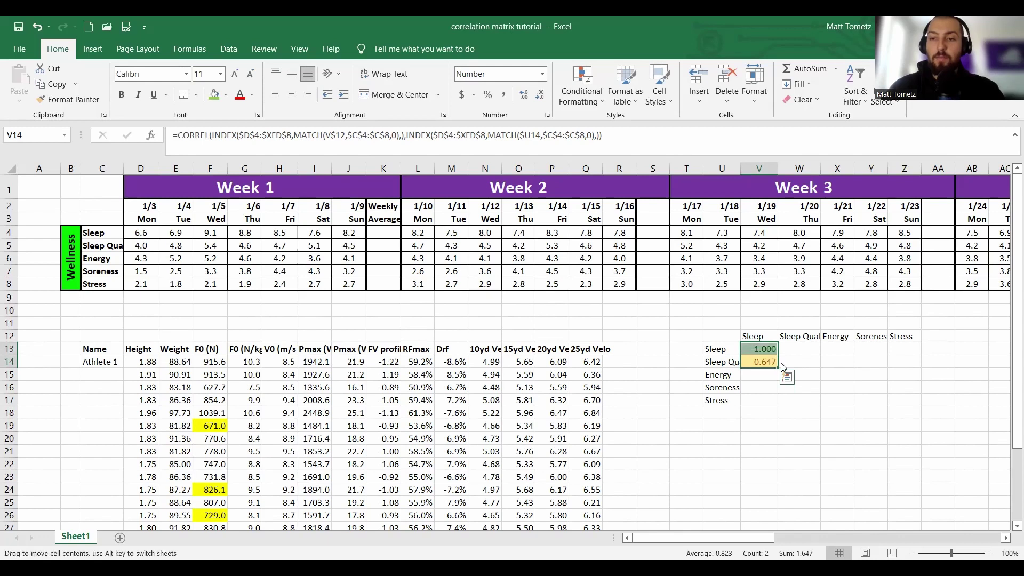
{"action": "left_click_drag", "start_coordinate": [777, 367], "coordinate": [919, 403]}
{"action": "left_click", "coordinate": [931, 356]}
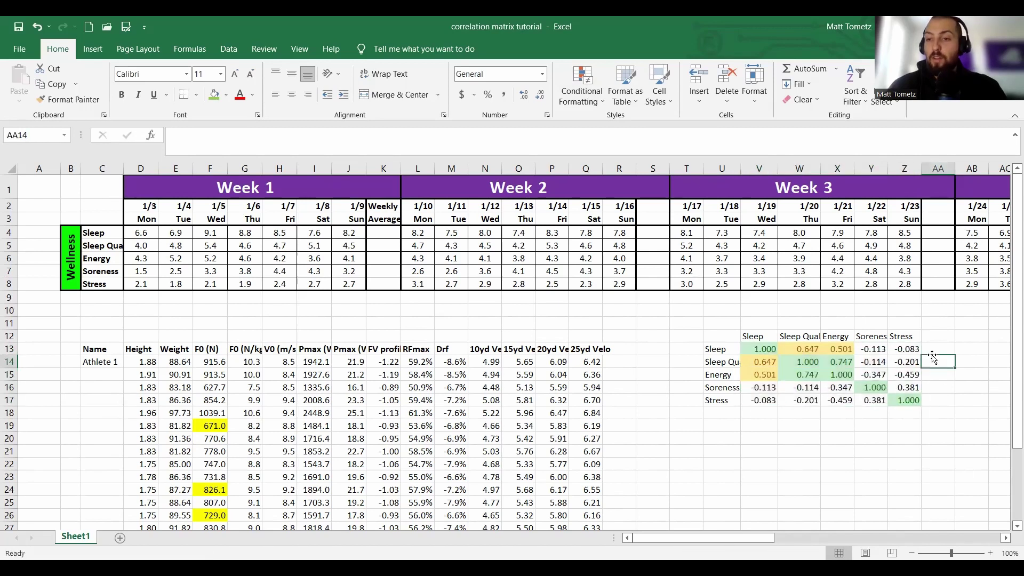
Inspect the formulas in V13 and W14, and clear the matrix's self-correlation diagonal: V13, W14, X15, Y16 and Z17
{"action": "double_click", "coordinate": [759, 348]}
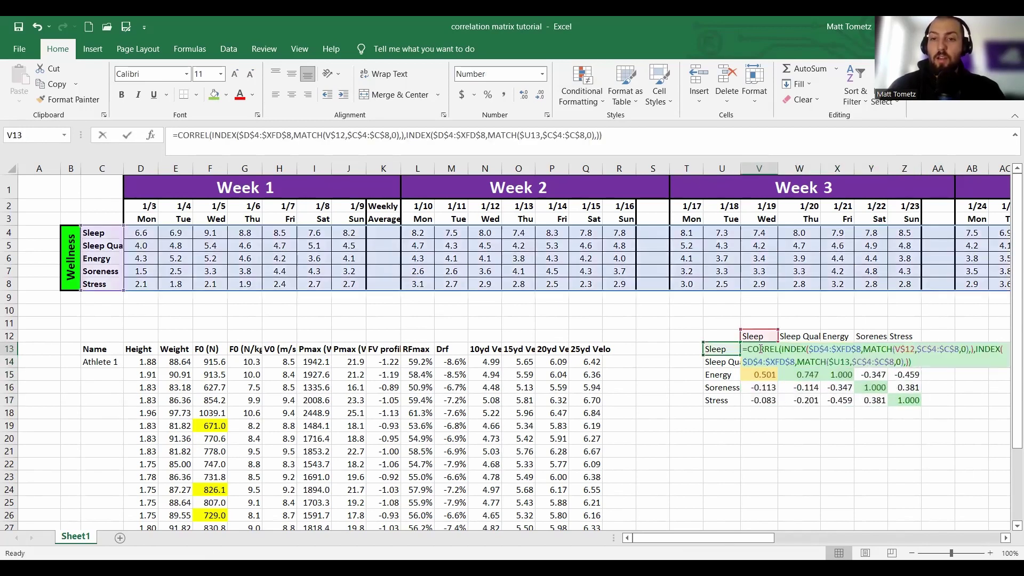
{"action": "key", "text": "Escape"}
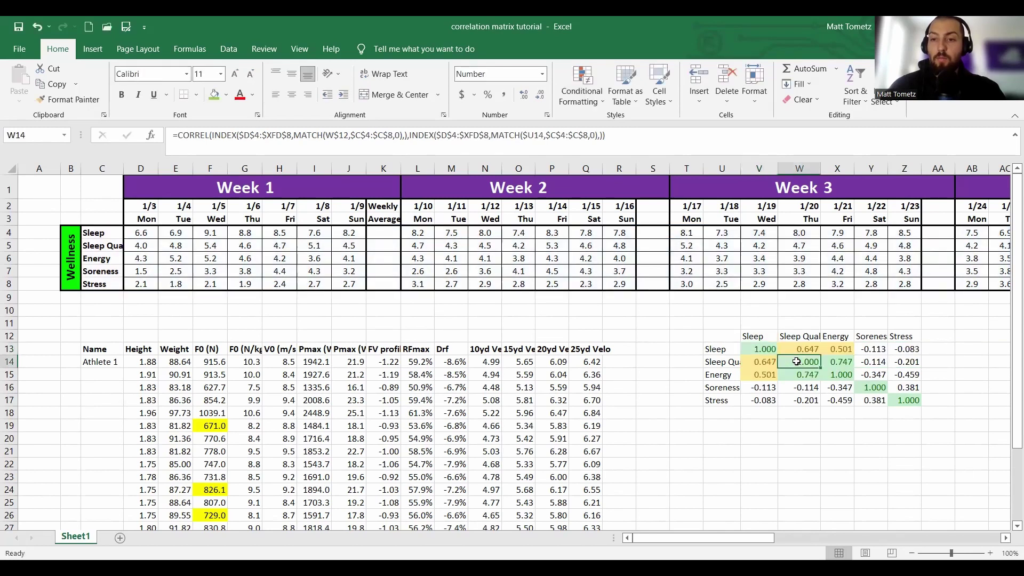
{"action": "double_click", "coordinate": [800, 362]}
{"action": "key", "text": "Escape"}
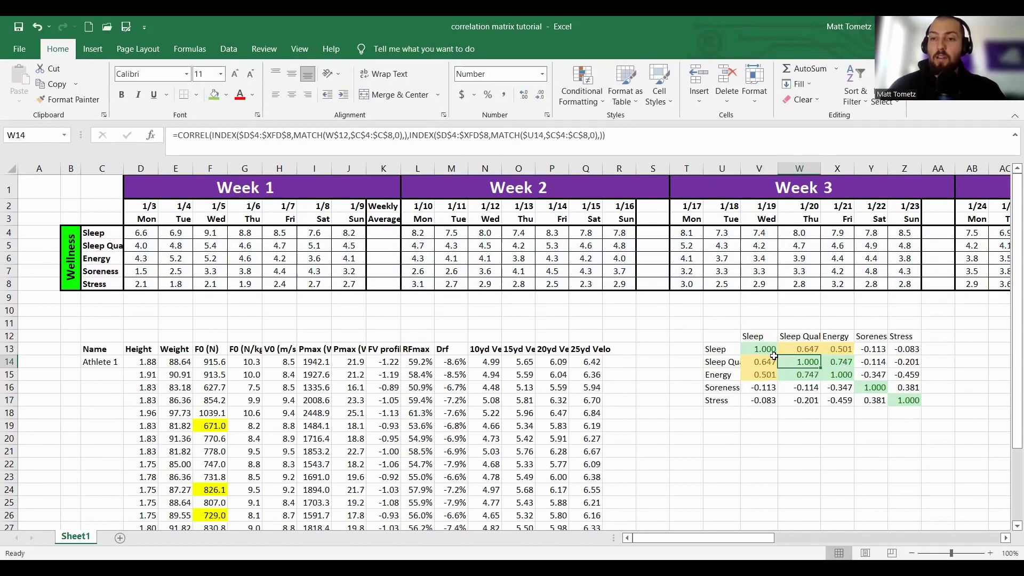
{"action": "left_click", "coordinate": [760, 347]}
{"action": "left_click", "coordinate": [760, 341]}
{"action": "key", "text": "Down"}
{"action": "key", "text": "Down"}
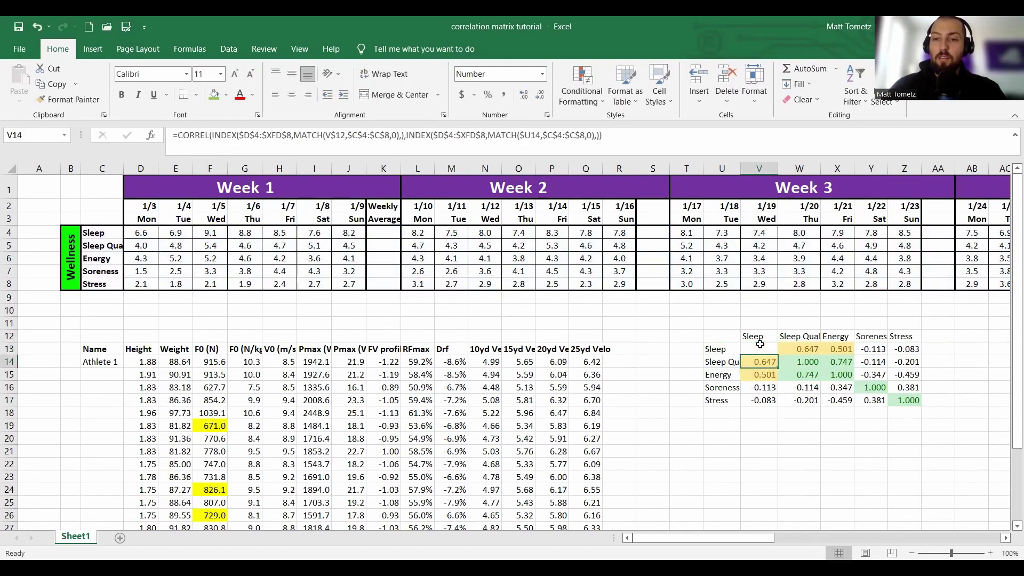
{"action": "key", "text": "Right"}
{"action": "key", "text": "F2"}
{"action": "key", "text": "Escape"}
{"action": "key", "text": "Delete"}
{"action": "key", "text": "Down"}
{"action": "key", "text": "Right"}
{"action": "key", "text": "BackSpace"}
{"action": "key", "text": "Down"}
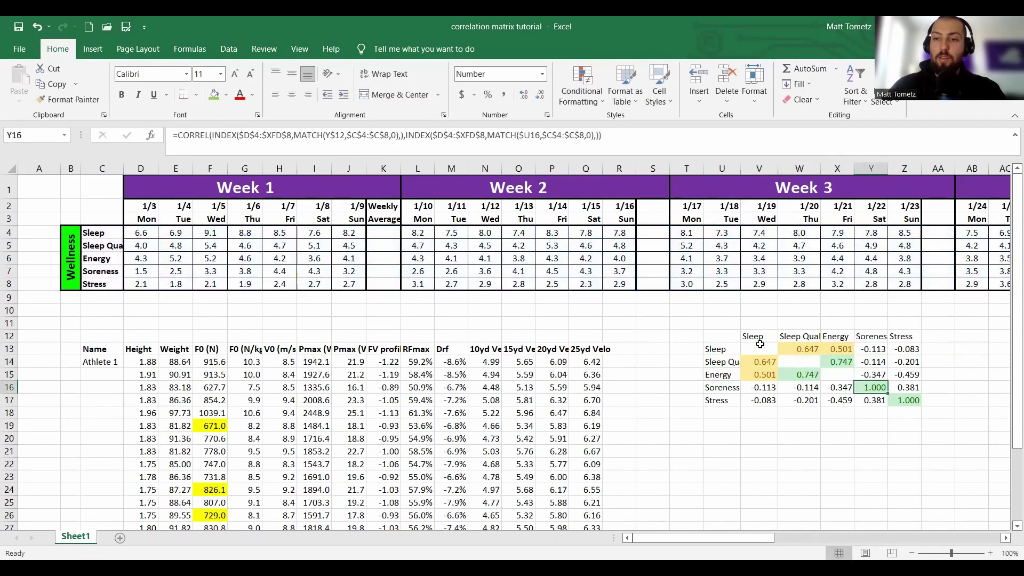
{"action": "key", "text": "Right"}
{"action": "key", "text": "BackSpace"}
{"action": "key", "text": "Down"}
{"action": "key", "text": "Right"}
{"action": "key", "text": "BackSpace"}
{"action": "key", "text": "Down"}
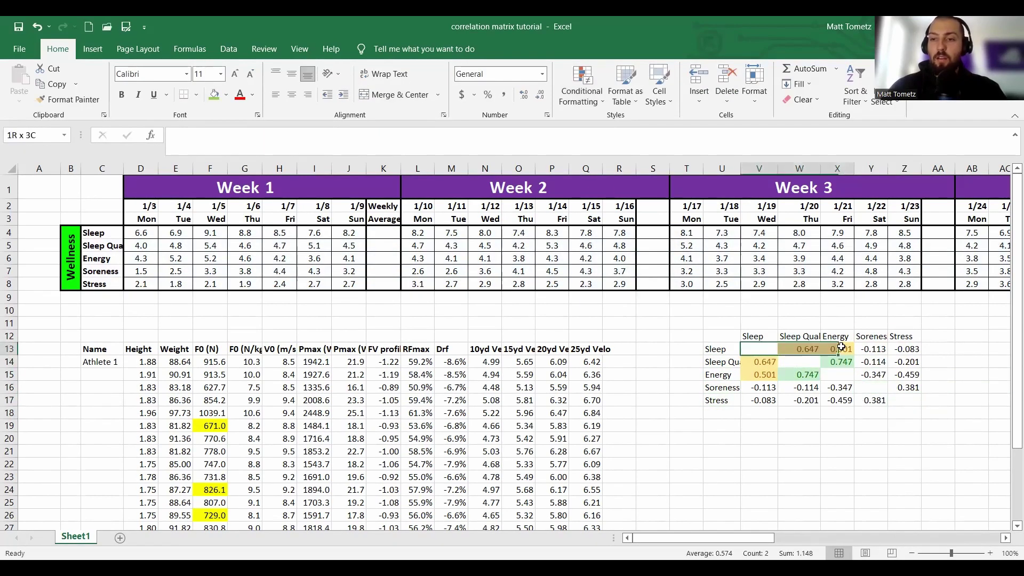
Bold the correlation matrix's column headers in V12:Z12 and its row labels in U13:U17
{"action": "left_click_drag", "start_coordinate": [904, 336], "coordinate": [723, 397]}
{"action": "key", "text": "ctrl+b"}
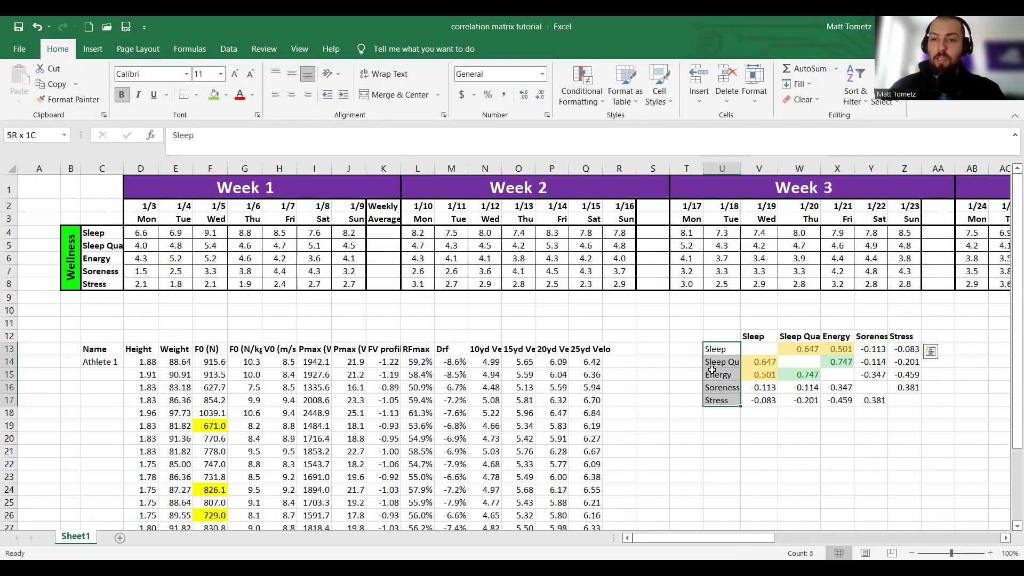
{"action": "key", "text": "ctrl+b"}
Compare the formulas in V14 and W13, and clear the duplicate correlations in the matrix's Sleep row, W13:Z13
{"action": "double_click", "coordinate": [756, 361]}
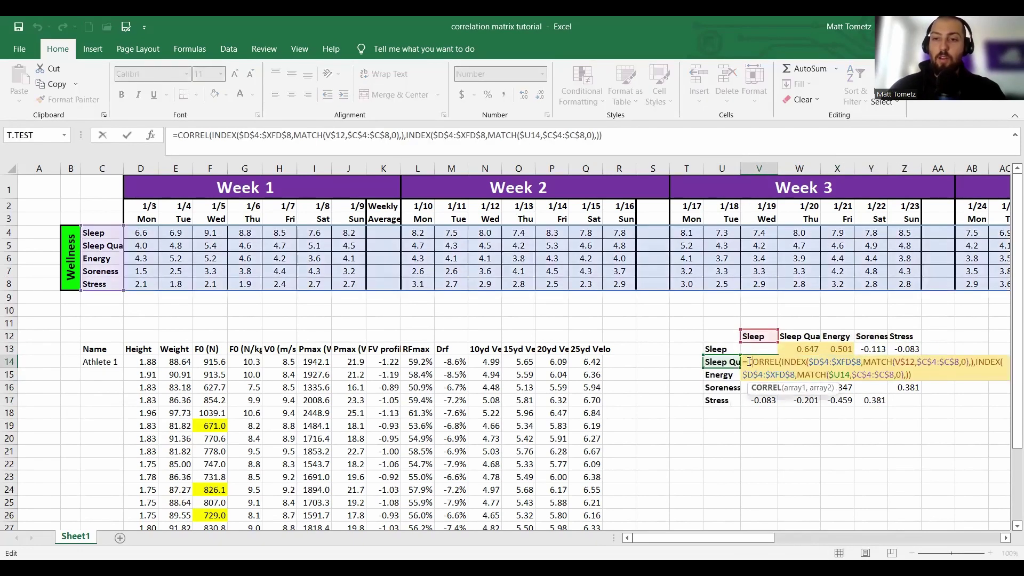
{"action": "left_click", "coordinate": [794, 350]}
{"action": "double_click", "coordinate": [794, 350]}
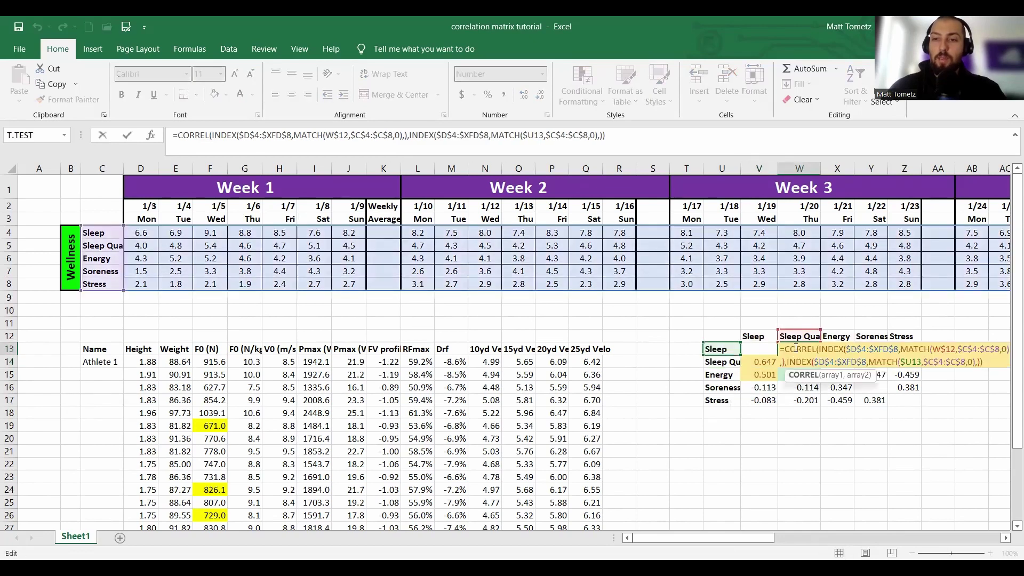
{"action": "key", "text": "Escape"}
{"action": "key", "text": "shift+Right"}
{"action": "key", "text": "shift+Right"}
{"action": "key", "text": "shift+Right"}
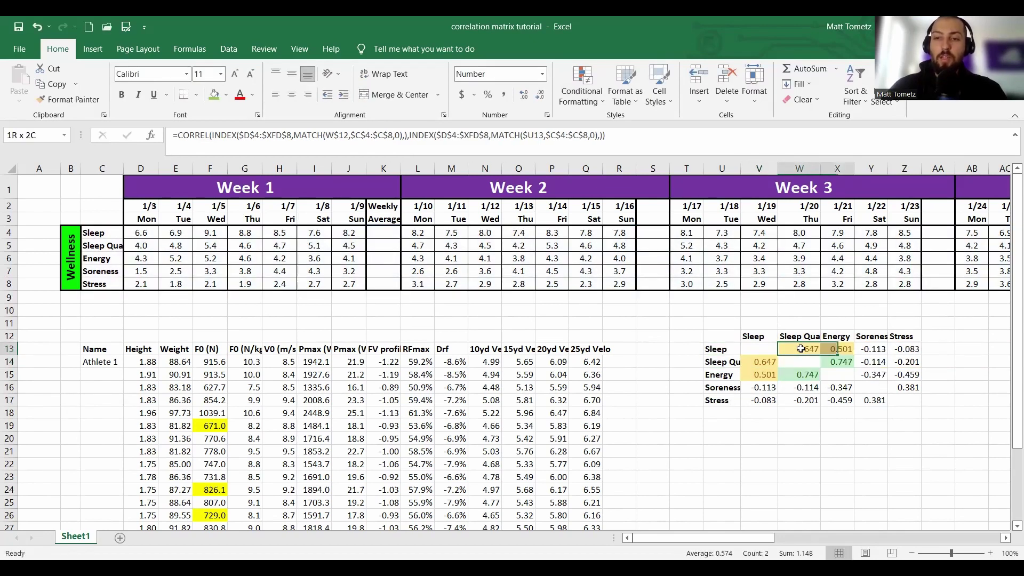
{"action": "key", "text": "Delete"}
{"action": "key", "text": "Down"}
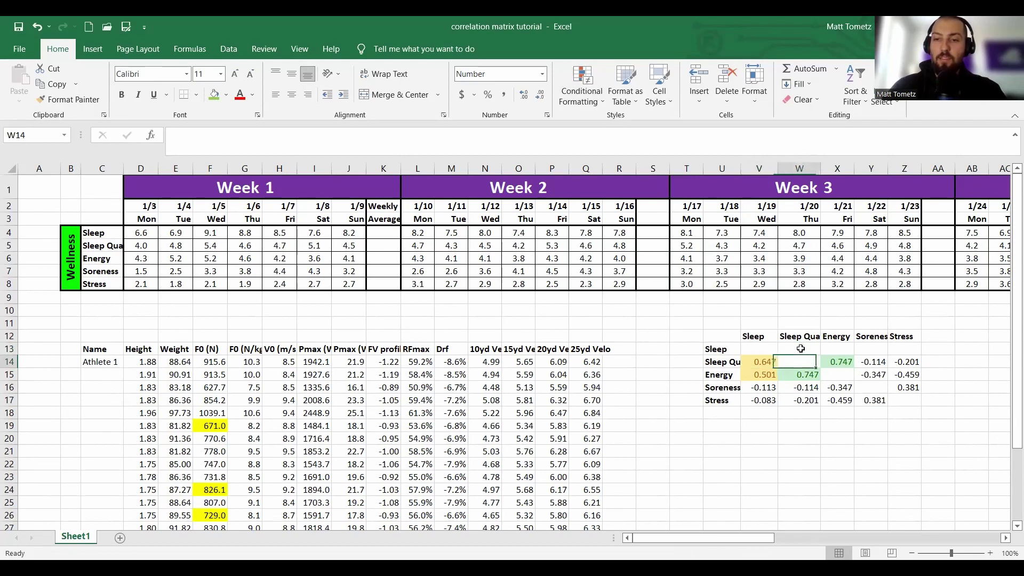
Clear the remaining duplicate correlations above the diagonal in the Sleep Quality, Energy and Soreness rows, through column Z
{"action": "key", "text": "Right"}
{"action": "key", "text": "shift+Right"}
{"action": "key", "text": "shift+Right"}
{"action": "key", "text": "Delete"}
{"action": "key", "text": "Down"}
{"action": "key", "text": "Right"}
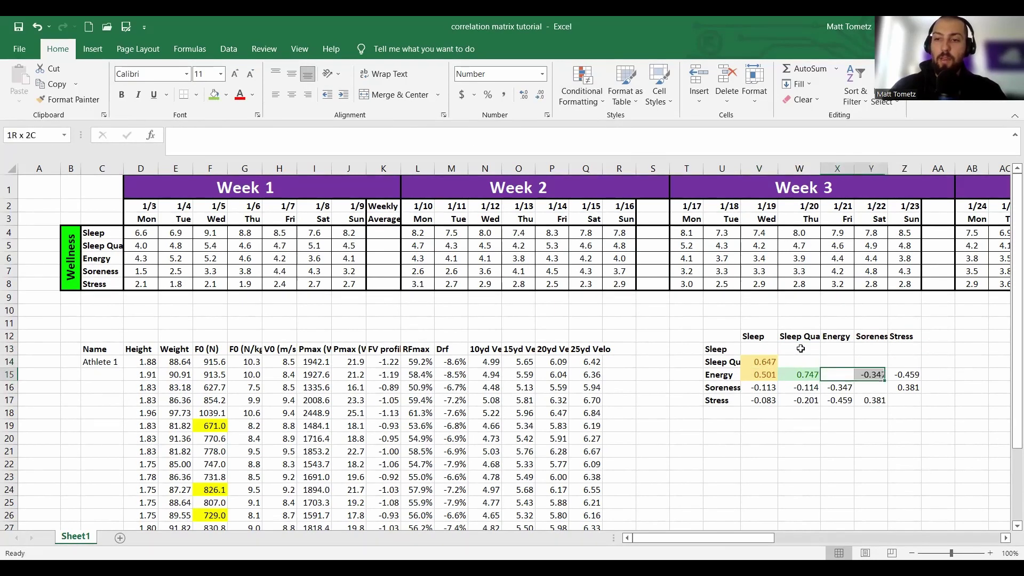
{"action": "key", "text": "shift+Right"}
{"action": "key", "text": "Delete"}
{"action": "key", "text": "Down"}
{"action": "key", "text": "shift+Right"}
{"action": "key", "text": "Delete"}
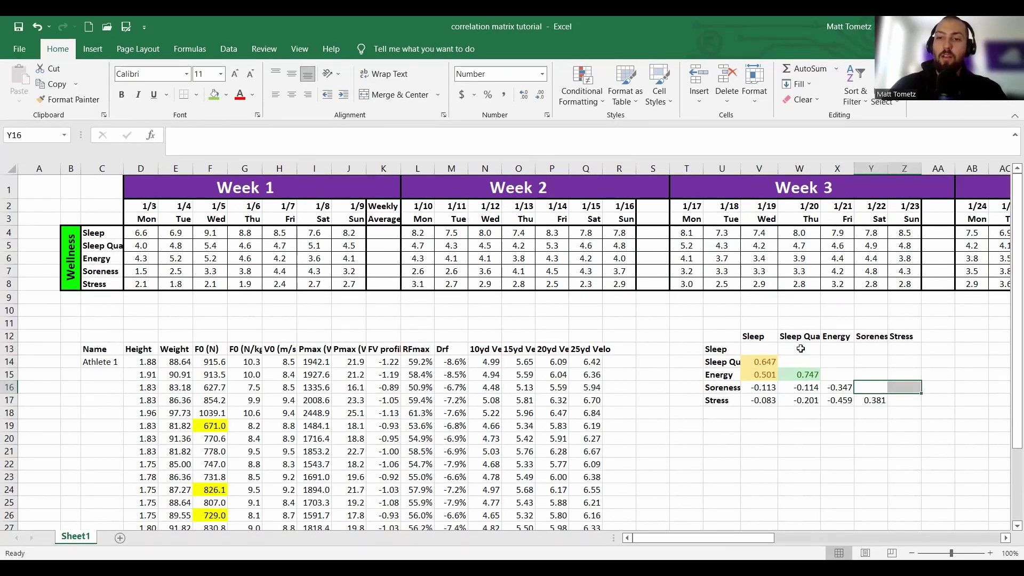
Review the remaining lower-triangle correlations and the athlete data table beside the matrix
{"action": "left_click", "coordinate": [800, 349]}
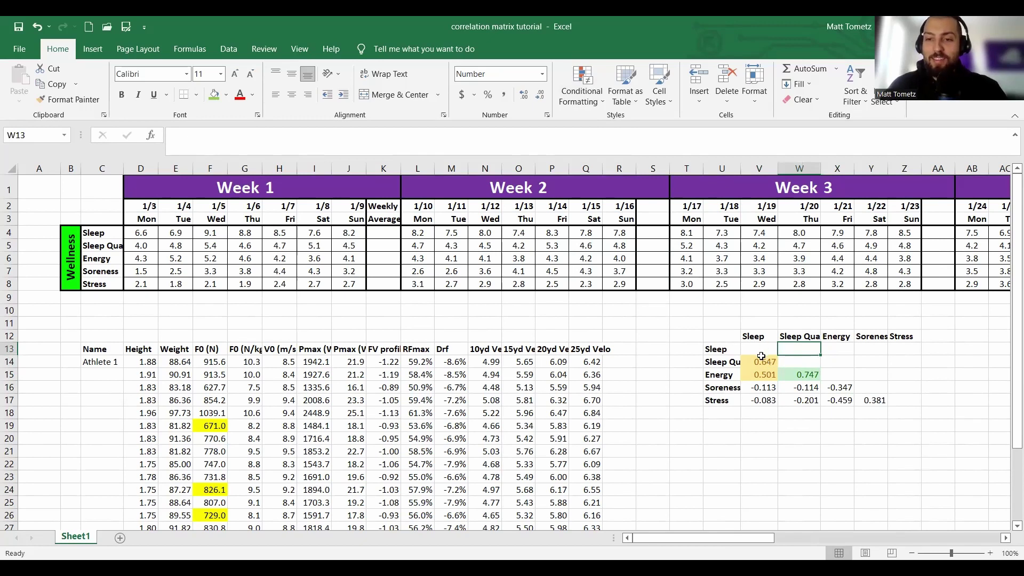
{"action": "left_click", "coordinate": [762, 361]}
{"action": "left_click", "coordinate": [760, 376]}
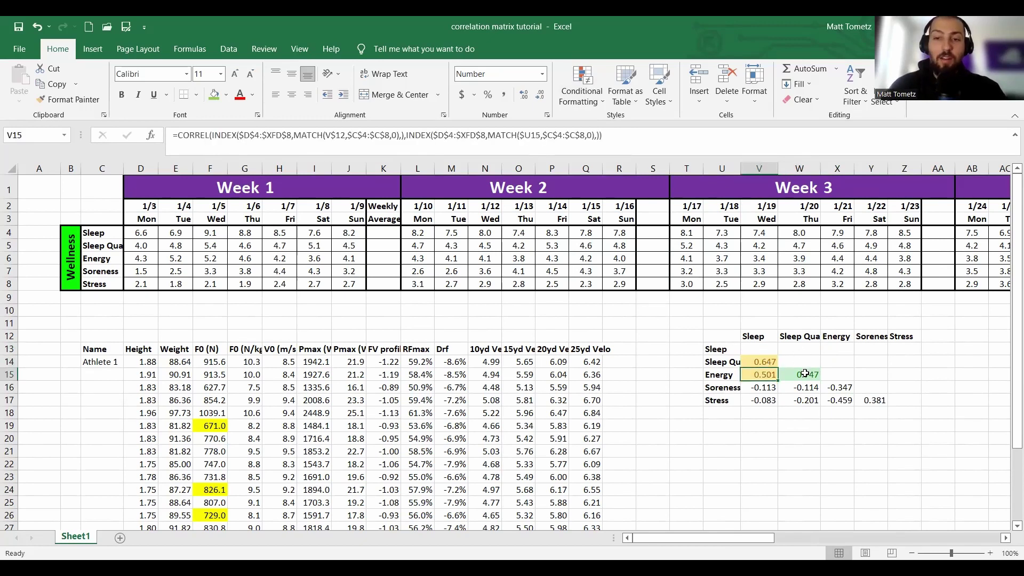
{"action": "left_click", "coordinate": [826, 390]}
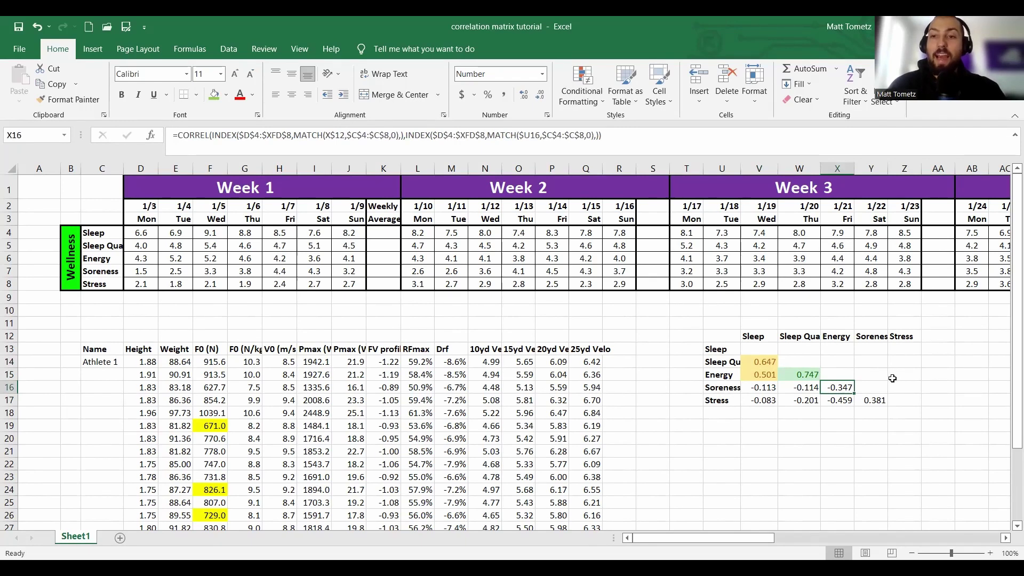
{"action": "scroll", "coordinate": [893, 378], "scroll_direction": "down", "scroll_amount": 2}
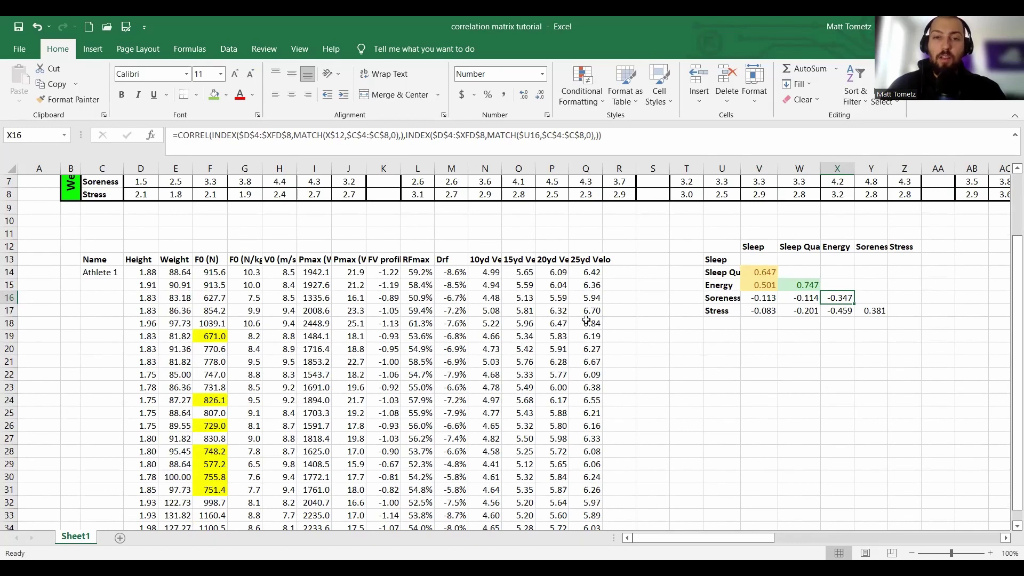
{"action": "scroll", "coordinate": [211, 299], "scroll_direction": "up", "scroll_amount": 2}
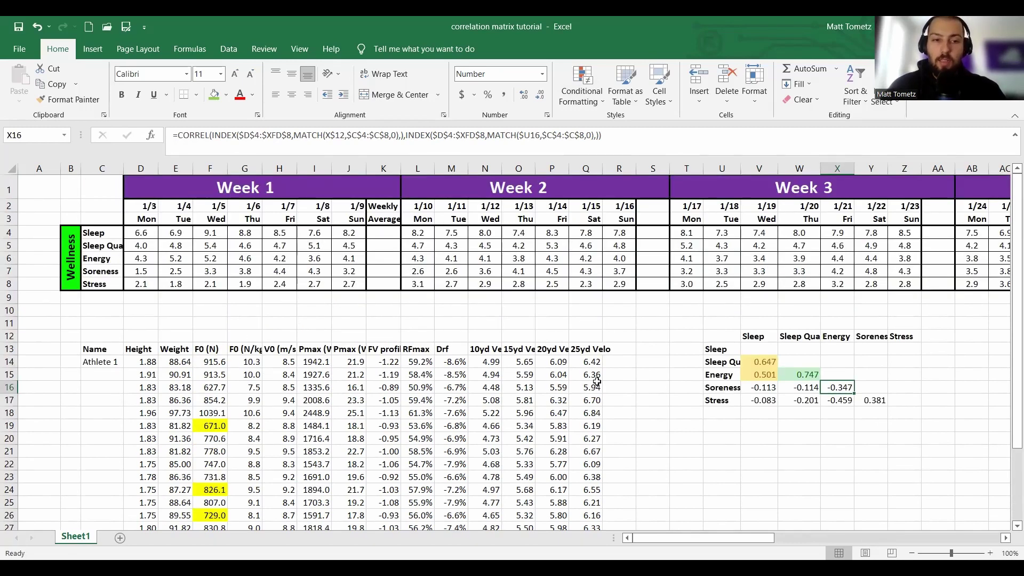
{"action": "scroll", "coordinate": [165, 358], "scroll_direction": "down", "scroll_amount": 1}
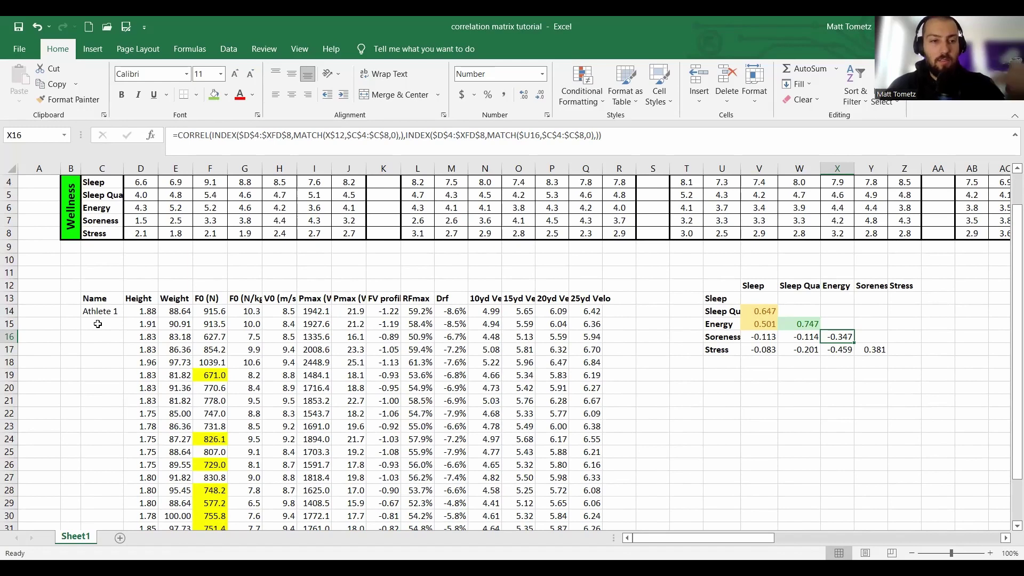
{"action": "scroll", "coordinate": [97, 324], "scroll_direction": "up", "scroll_amount": 1}
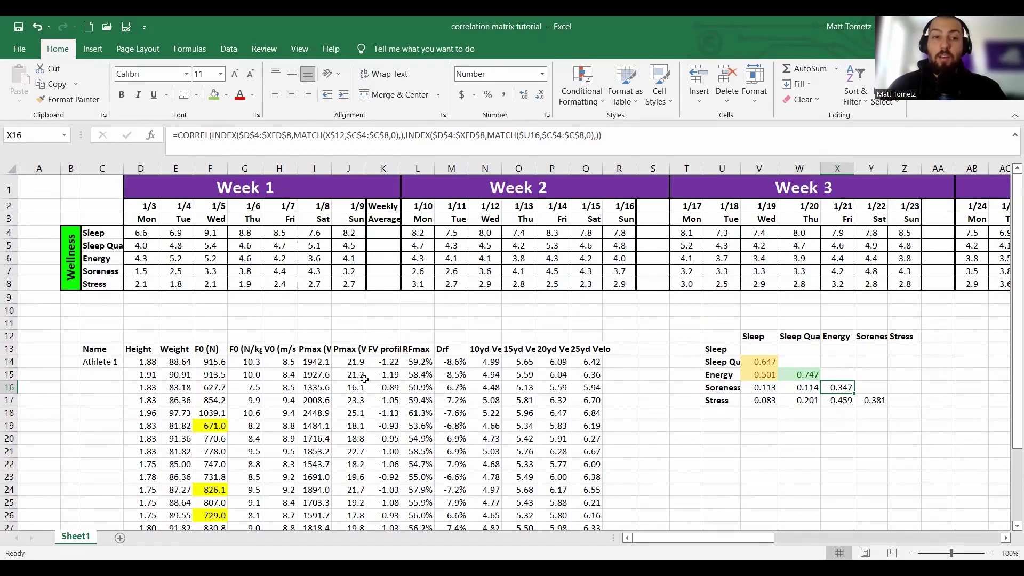
Copy the athlete table's metric headers from Height to 25yd Velo in D13:Q13 and paste them across row 20 starting at V20
{"action": "left_click_drag", "start_coordinate": [143, 350], "coordinate": [592, 349]}
{"action": "key", "text": "ctrl+c"}
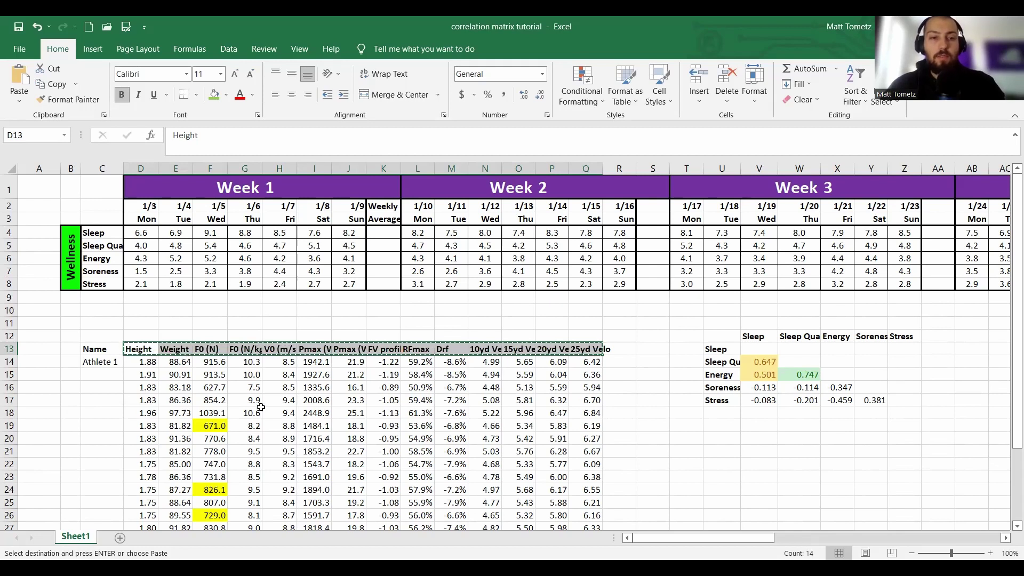
{"action": "scroll", "coordinate": [715, 413], "scroll_direction": "down", "scroll_amount": 2}
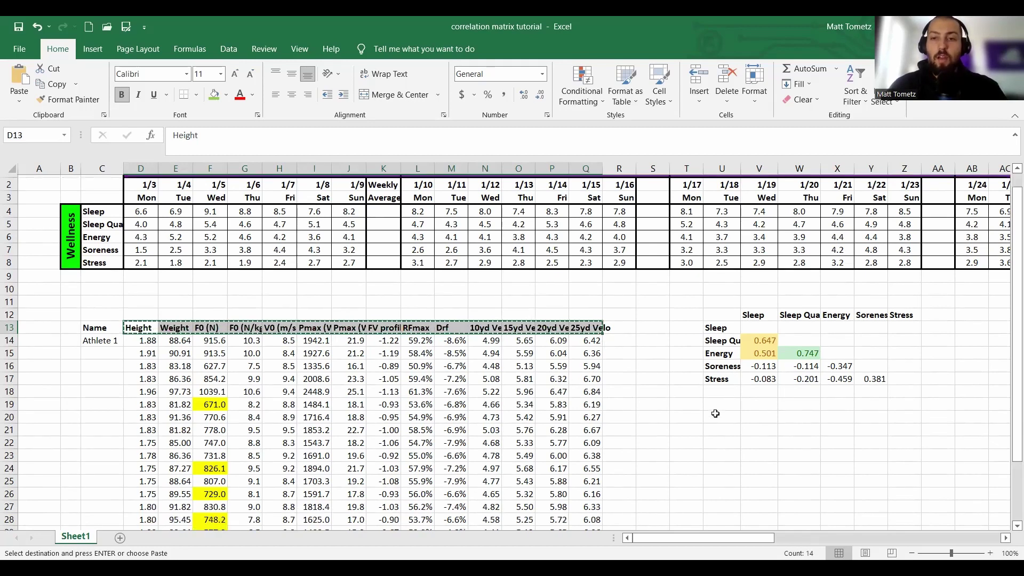
{"action": "left_click", "coordinate": [753, 348]}
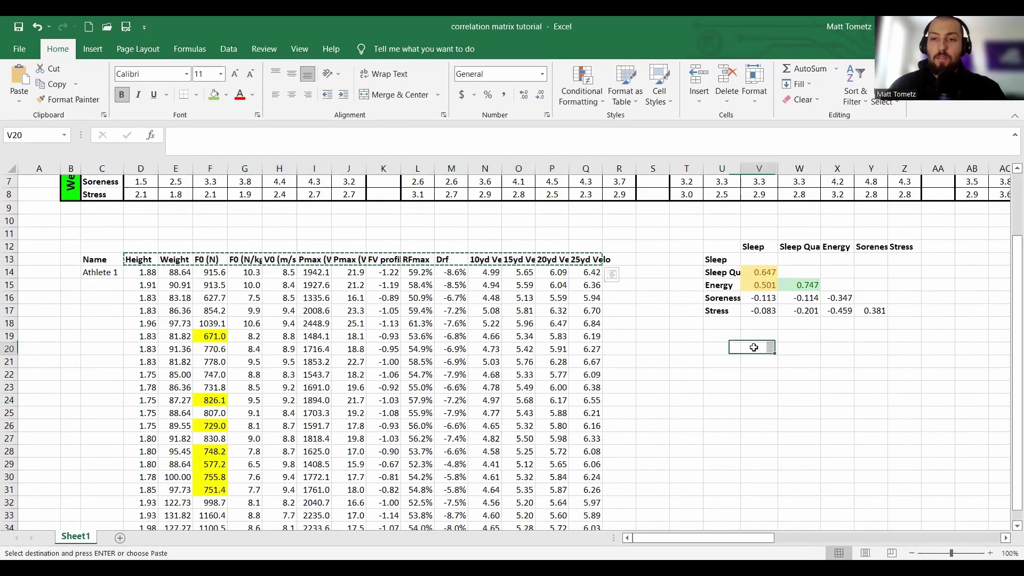
{"action": "key", "text": "ctrl+v"}
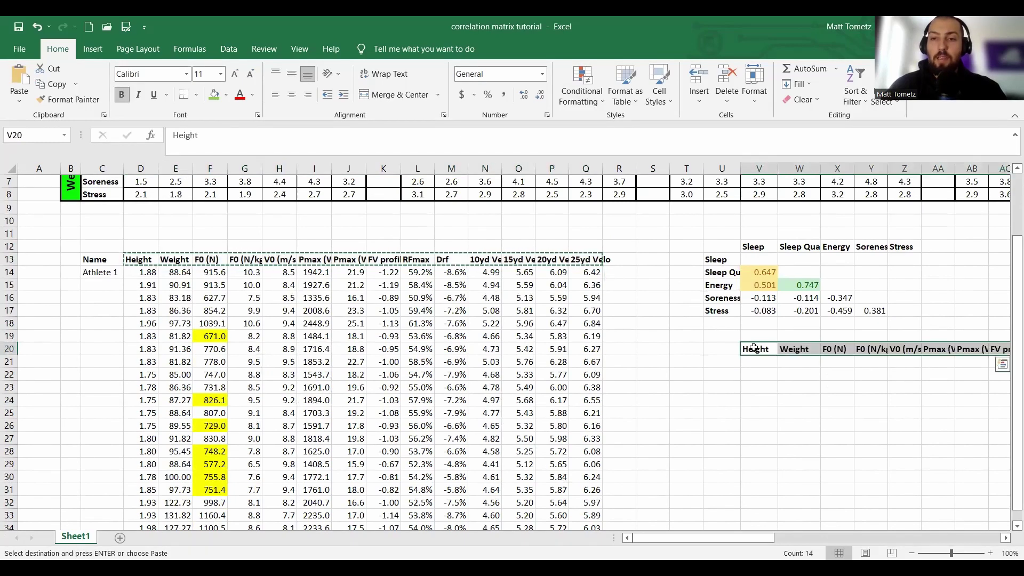
Paste the copied metric headers transposed down column U starting at U21, and clear the copy selection
{"action": "left_click", "coordinate": [721, 360]}
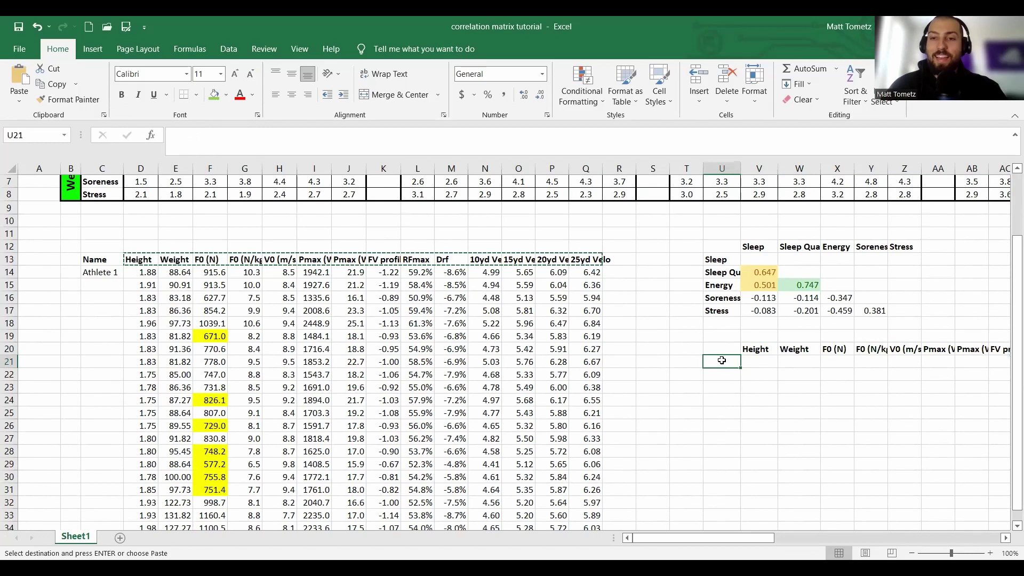
{"action": "right_click", "coordinate": [724, 364]}
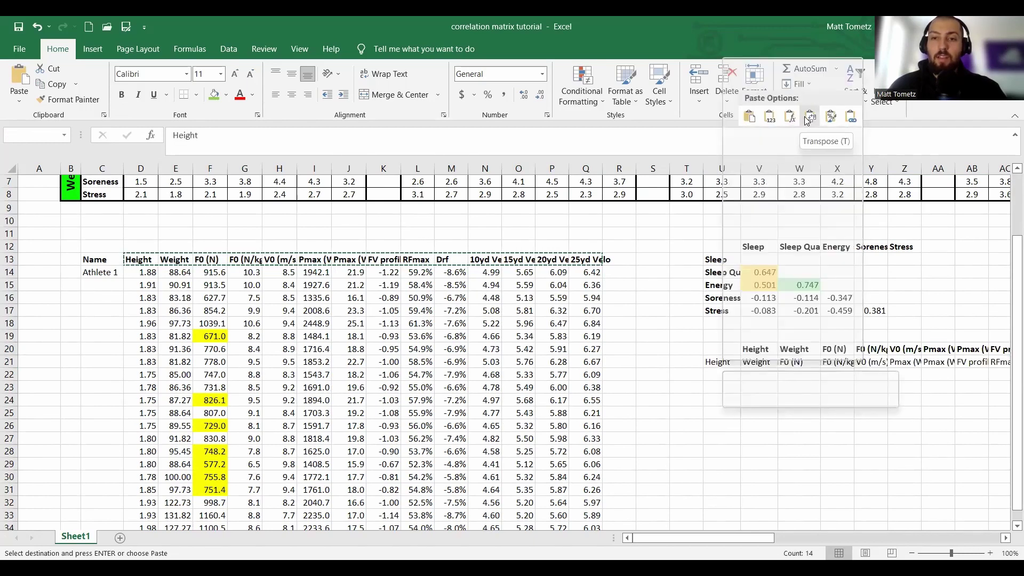
{"action": "left_click", "coordinate": [808, 118]}
{"action": "left_click", "coordinate": [722, 348]}
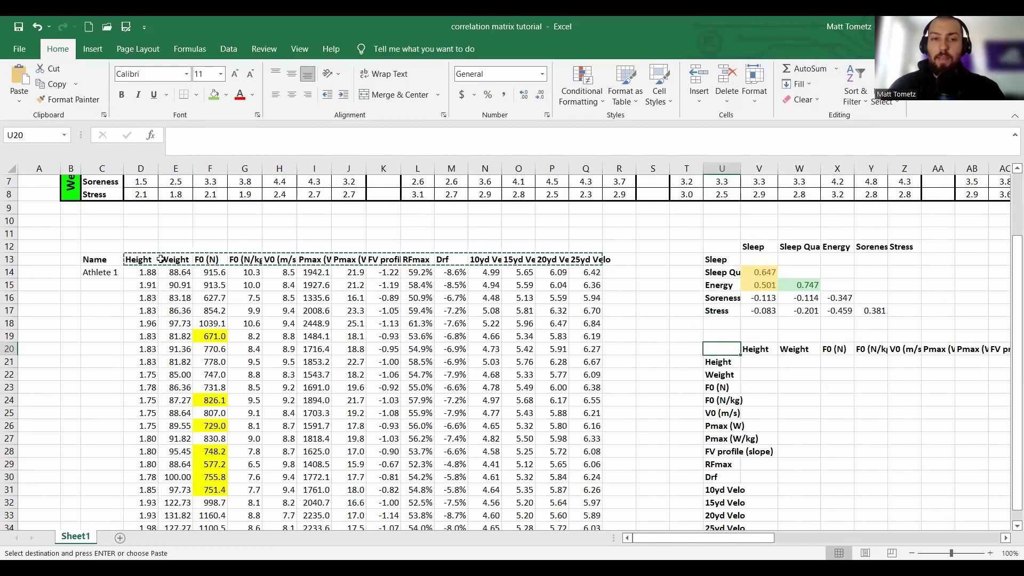
{"action": "key", "text": "Escape"}
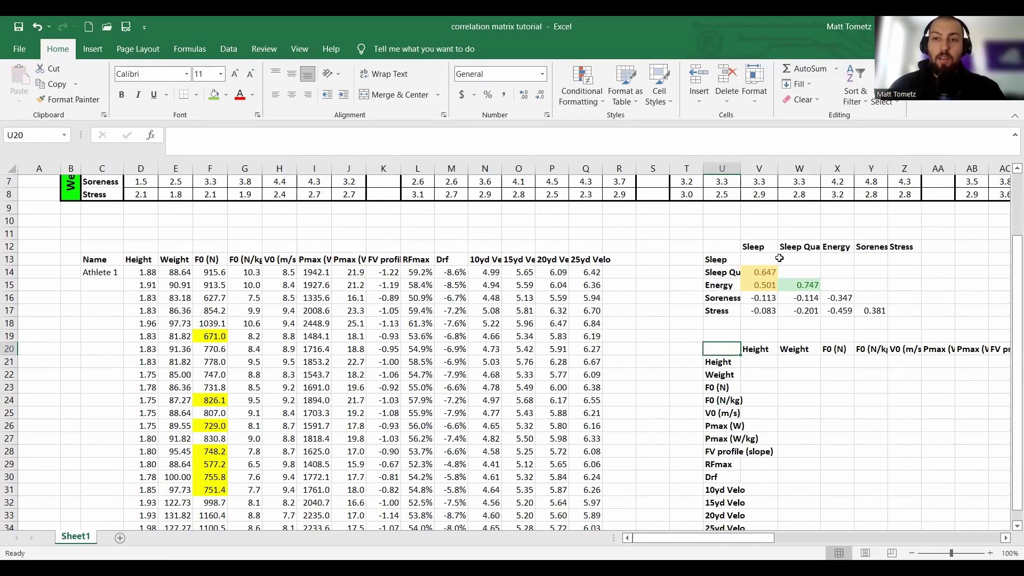
Misspell the matrix's Sleep column header in V12 as Sleepp, and inspect how V14's formula looks that header up
{"action": "left_click", "coordinate": [770, 248]}
{"action": "double_click", "coordinate": [765, 247]}
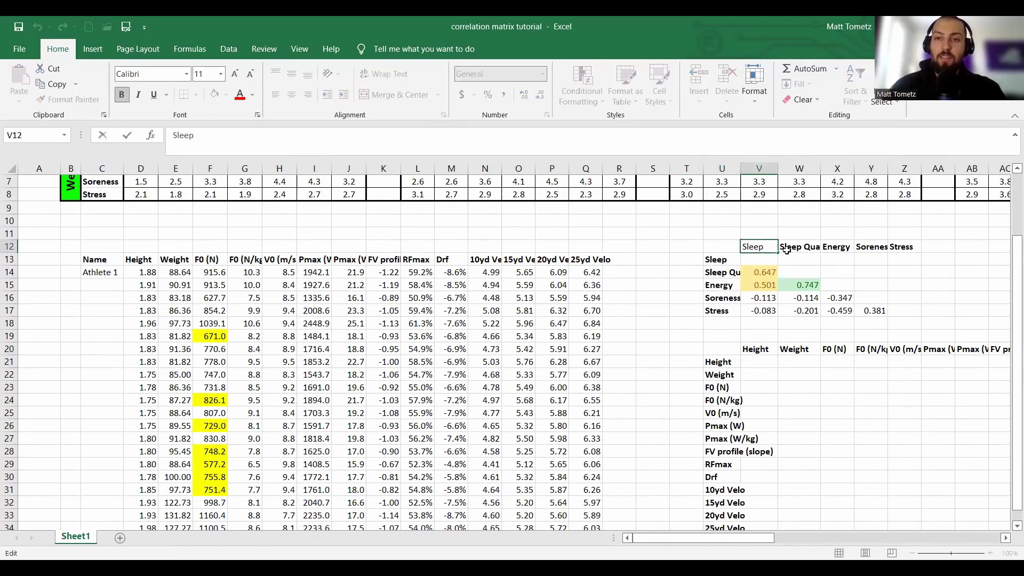
{"action": "type", "text": "p"}
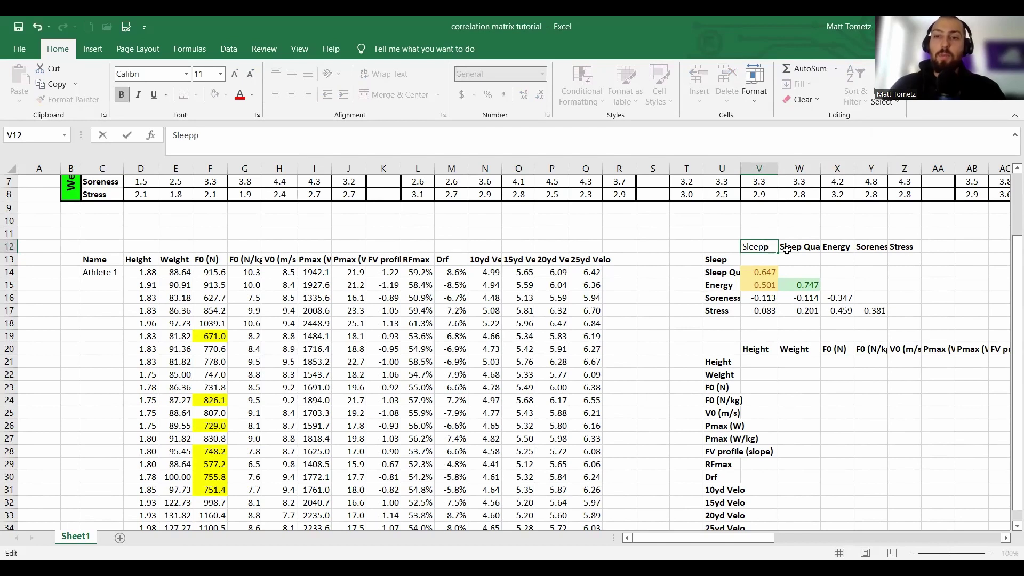
{"action": "key", "text": "Return"}
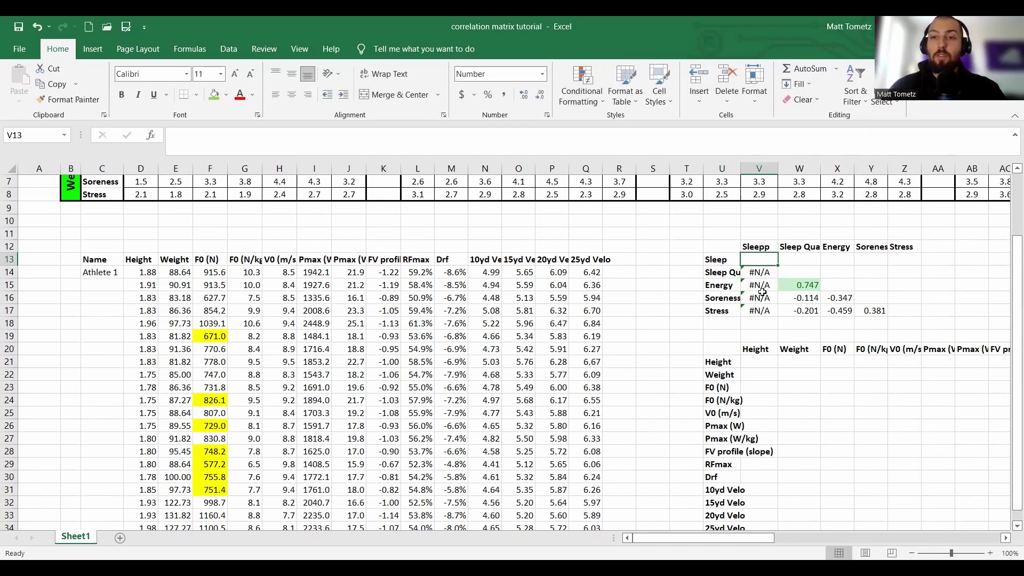
{"action": "left_click", "coordinate": [759, 272]}
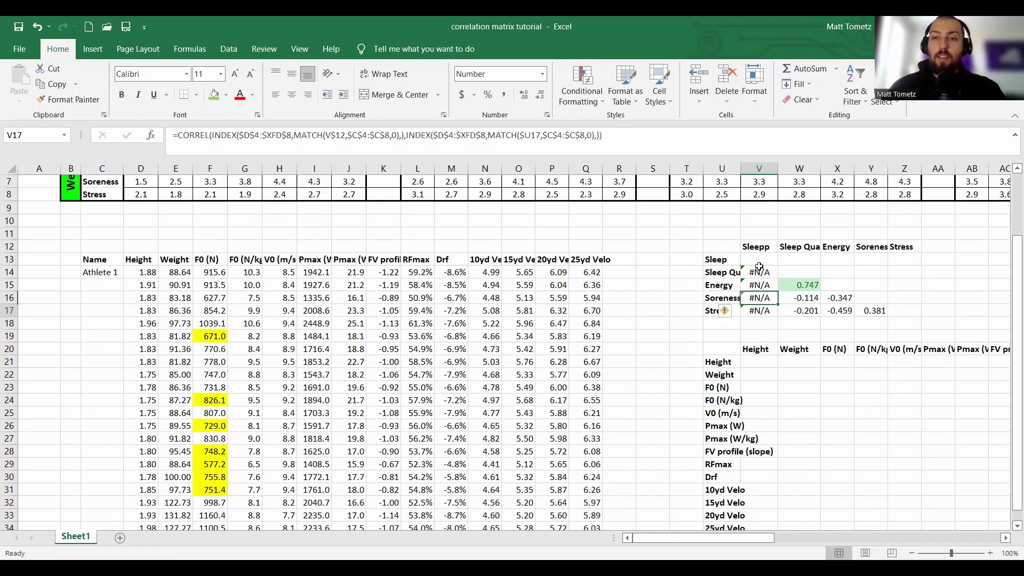
{"action": "double_click", "coordinate": [759, 272]}
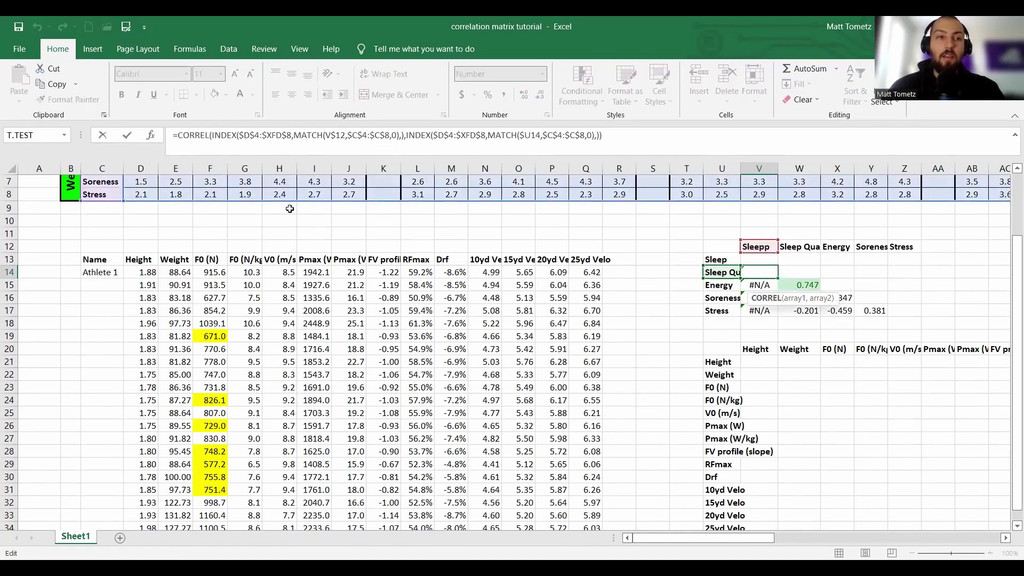
{"action": "scroll", "coordinate": [352, 206], "scroll_direction": "up", "scroll_amount": 2}
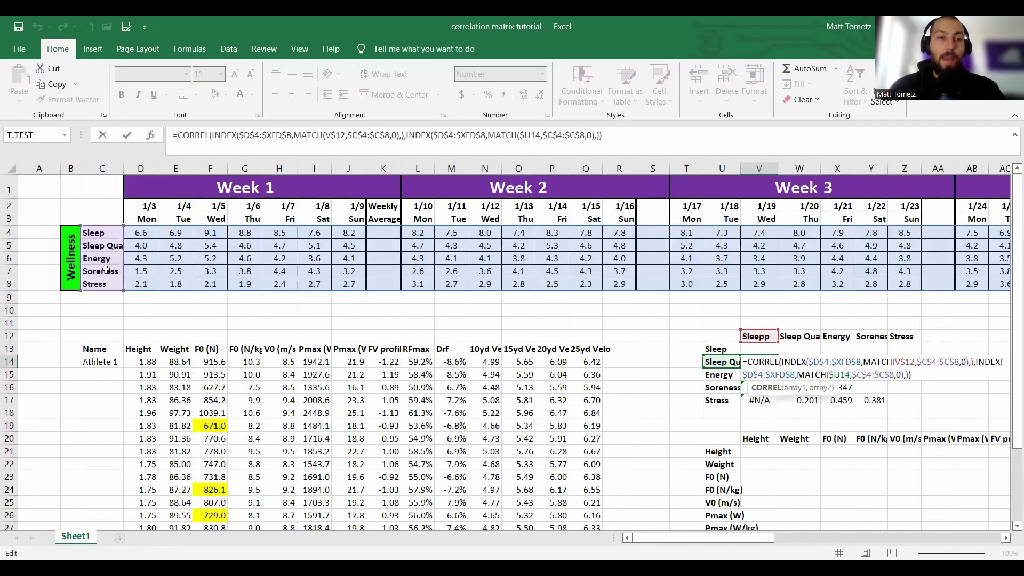
{"action": "key", "text": "Escape"}
{"action": "left_click", "coordinate": [757, 336]}
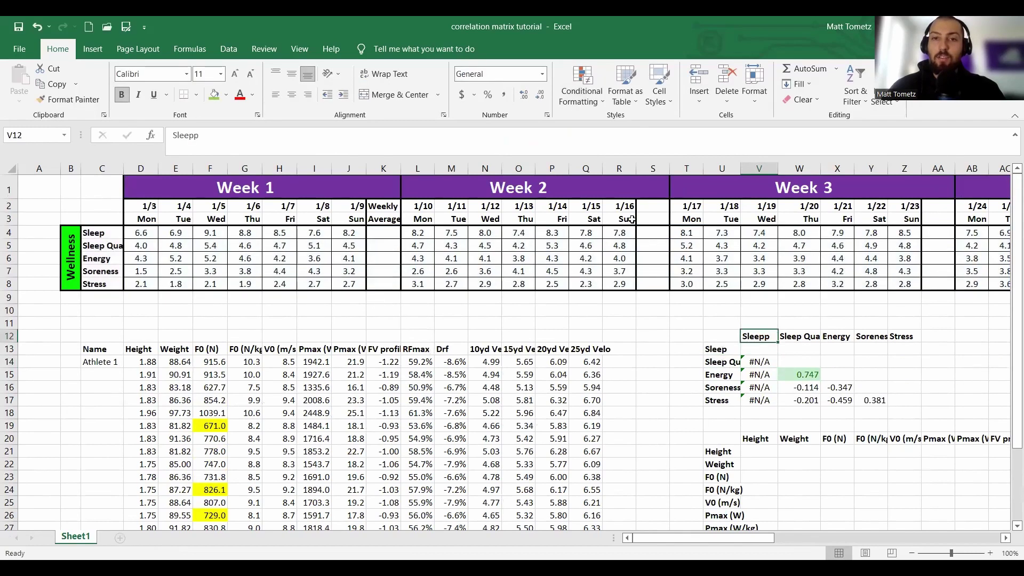
Correct the wellness matrix's column header in V12 to Sleep
{"action": "left_click", "coordinate": [582, 145]}
{"action": "key", "text": "BackSpace"}
{"action": "key", "text": "Return"}
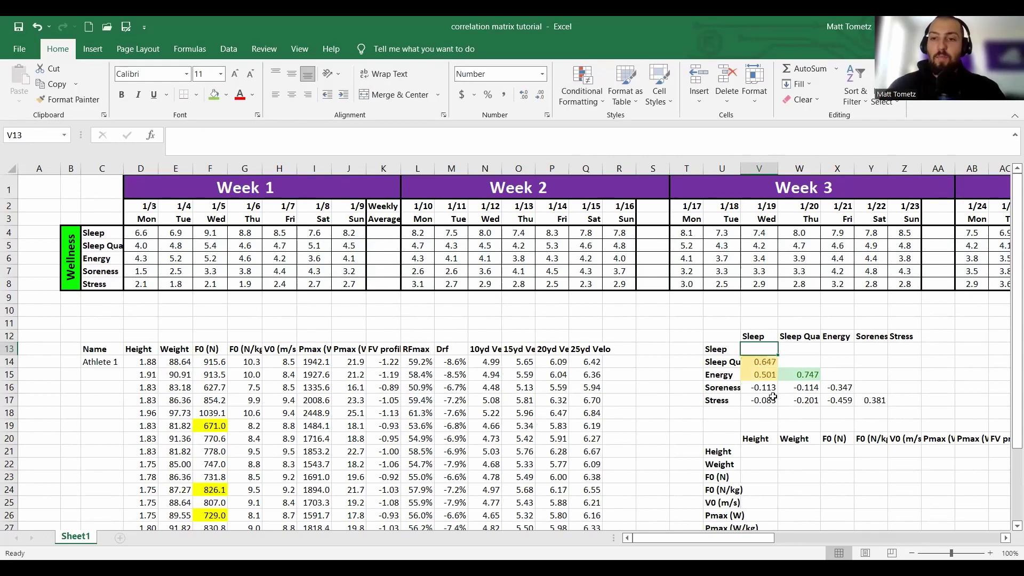
{"action": "scroll", "coordinate": [773, 397], "scroll_direction": "down", "scroll_amount": 2}
{"action": "left_click", "coordinate": [759, 350]}
{"action": "left_click", "coordinate": [827, 349]}
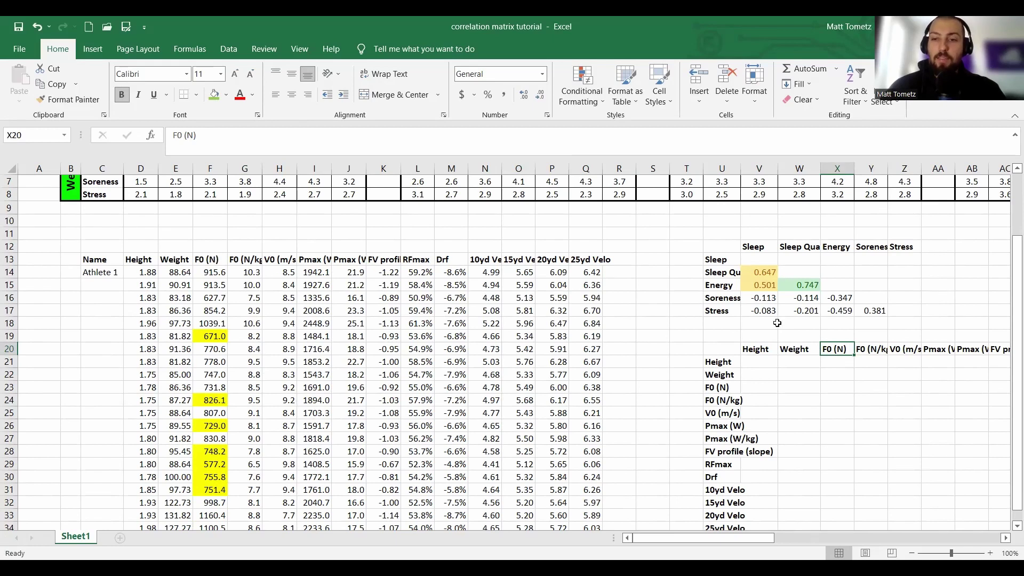
{"action": "left_click", "coordinate": [760, 363]}
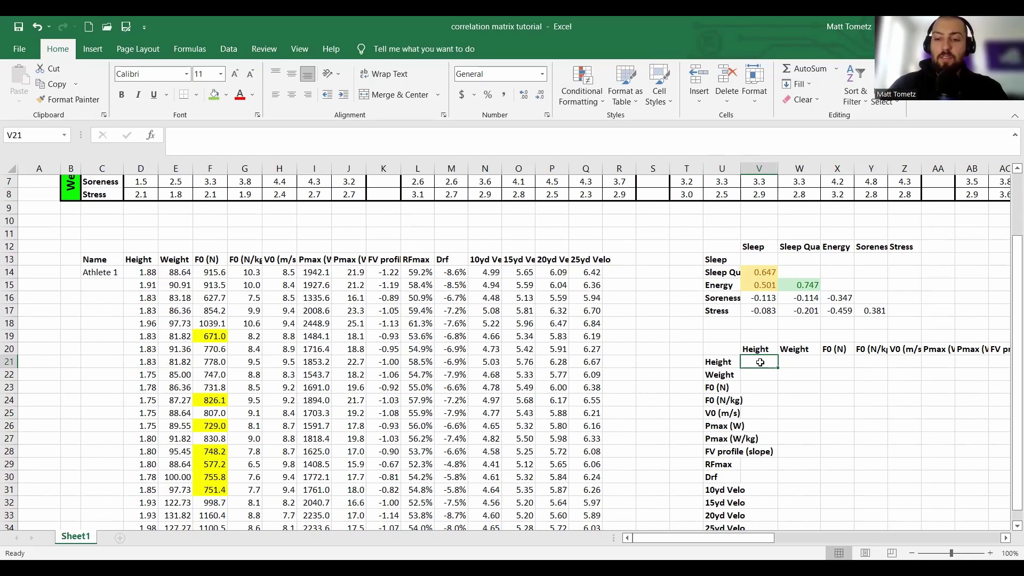
{"action": "type", "text": "="}
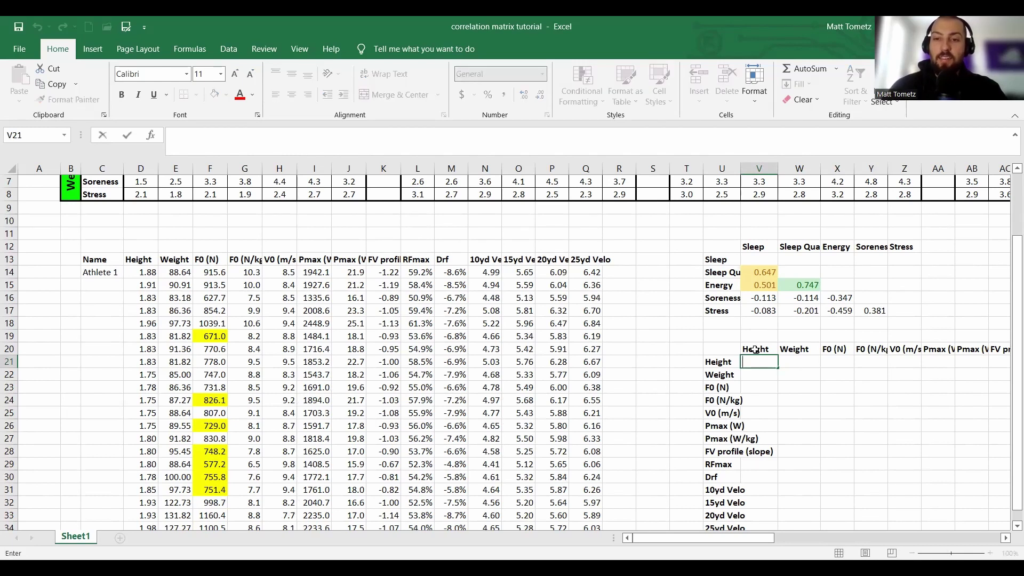
{"action": "key", "text": "Escape"}
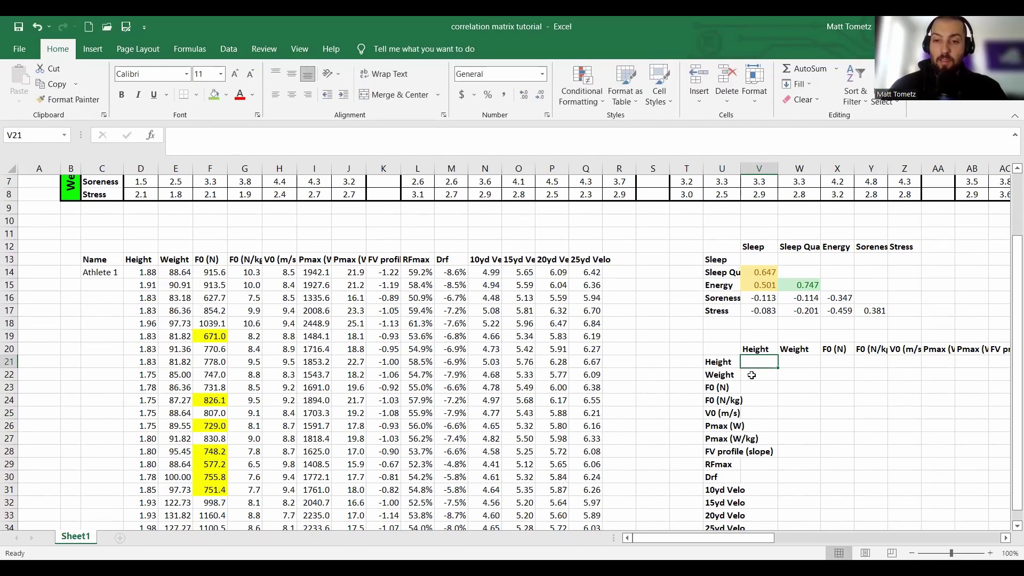
Start a CORREL formula in V22, where the Weight row meets the Height column of the athlete metrics matrix
{"action": "left_click", "coordinate": [751, 376]}
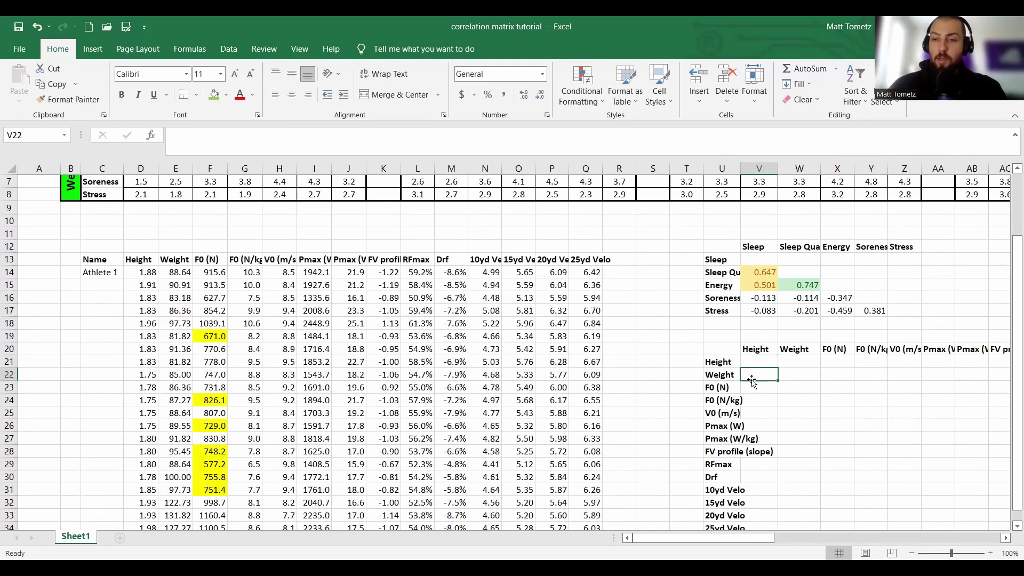
{"action": "type", "text": "="}
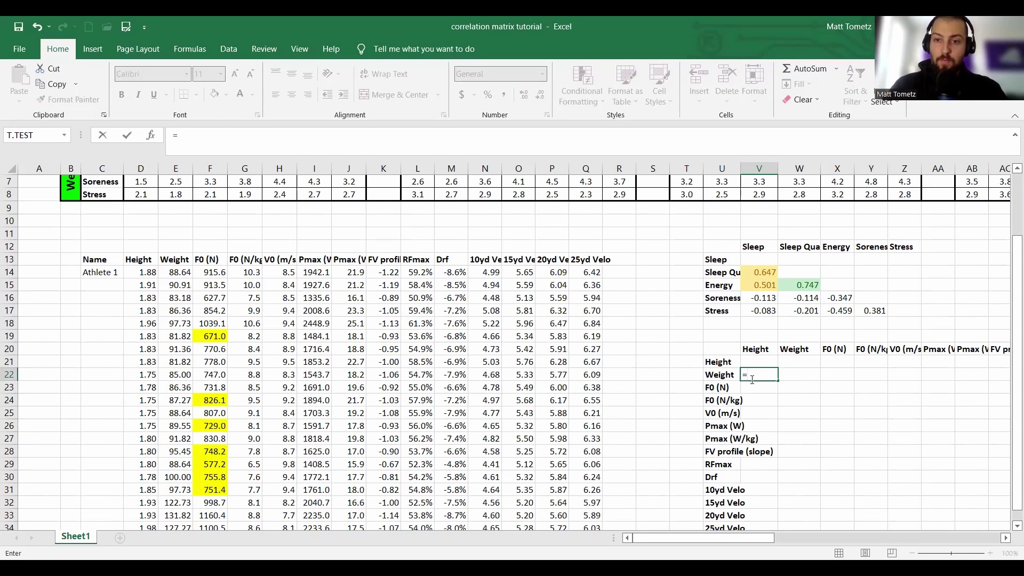
{"action": "type", "text": "index("}
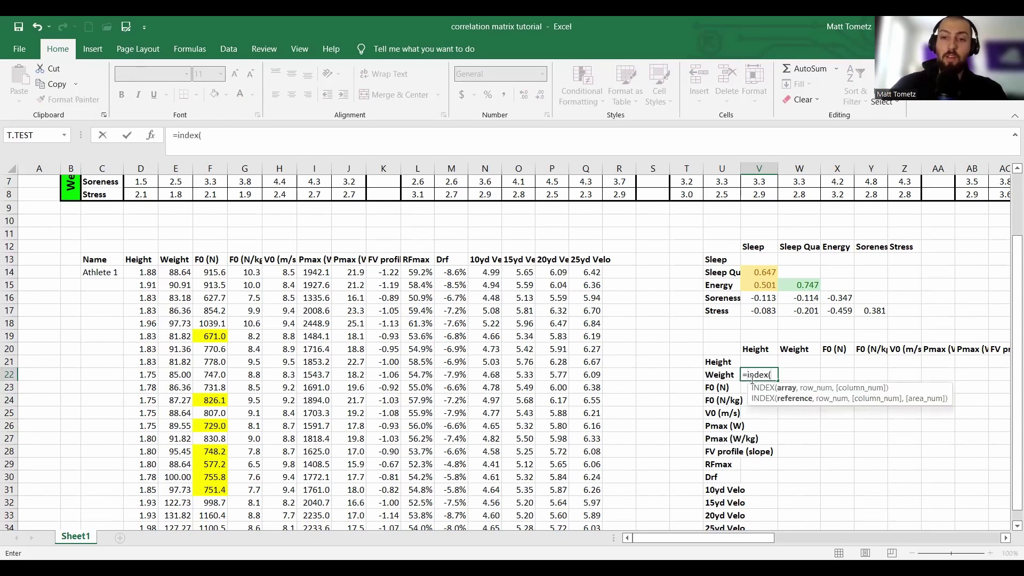
{"action": "key", "text": "BackSpace"}
{"action": "key", "text": "BackSpace"}
{"action": "key", "text": "BackSpace"}
{"action": "key", "text": "BackSpace"}
{"action": "key", "text": "BackSpace"}
{"action": "key", "text": "BackSpace"}
{"action": "type", "text": "correl"}
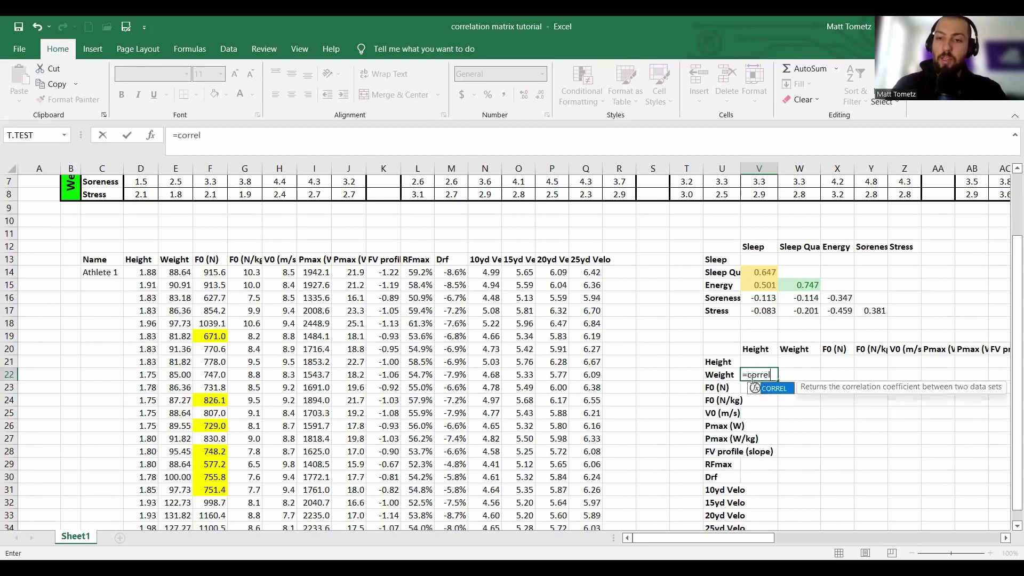
{"action": "type", "text": "("}
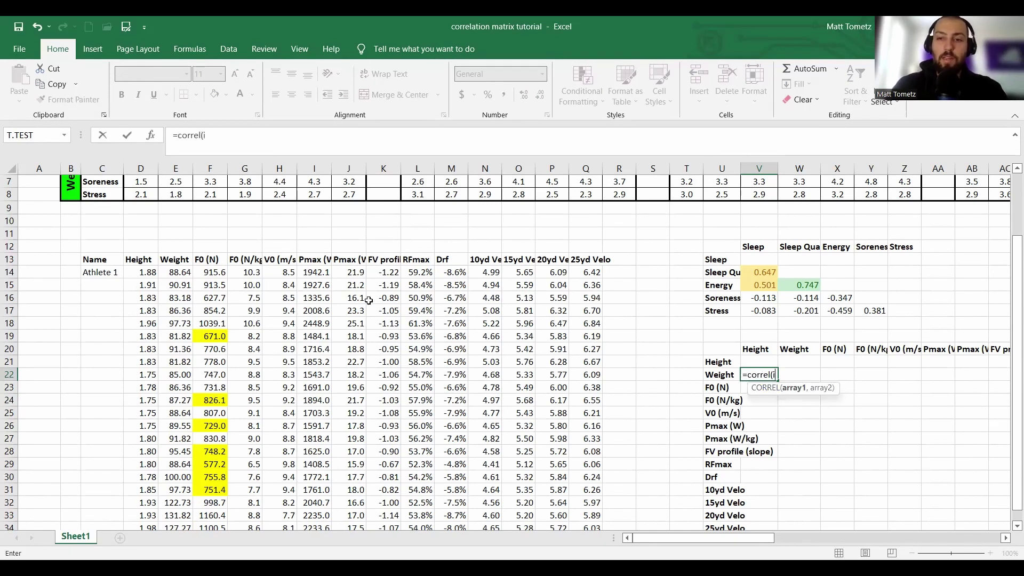
Nest an INDEX function as CORREL's first array, using D14:Q1048576 as its array so the athlete columns are covered to the sheet's end
{"action": "type", "text": "index("}
{"action": "left_click", "coordinate": [147, 271]}
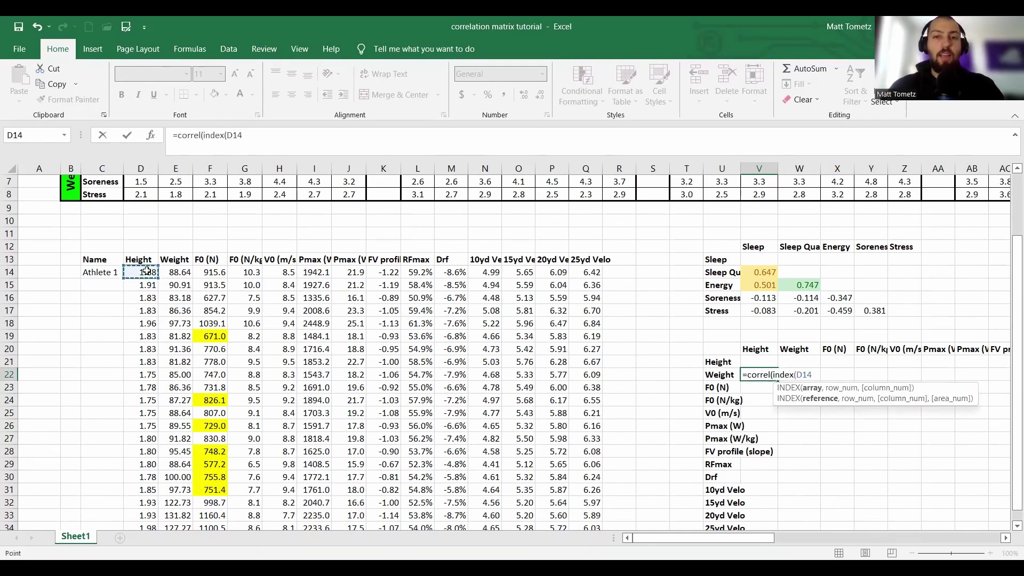
{"action": "key", "text": "ctrl+shift+Right"}
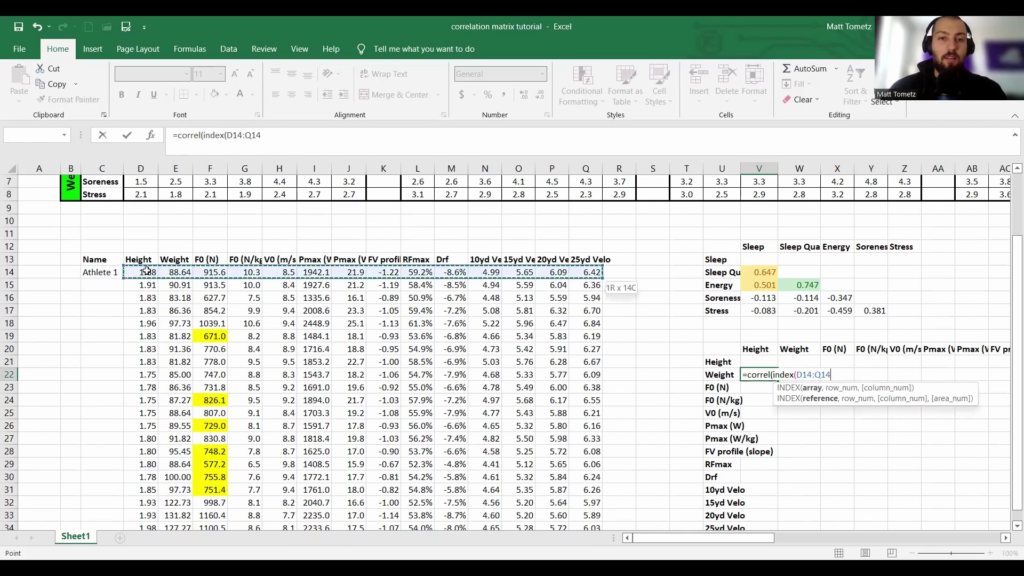
{"action": "key", "text": "ctrl+shift+Down"}
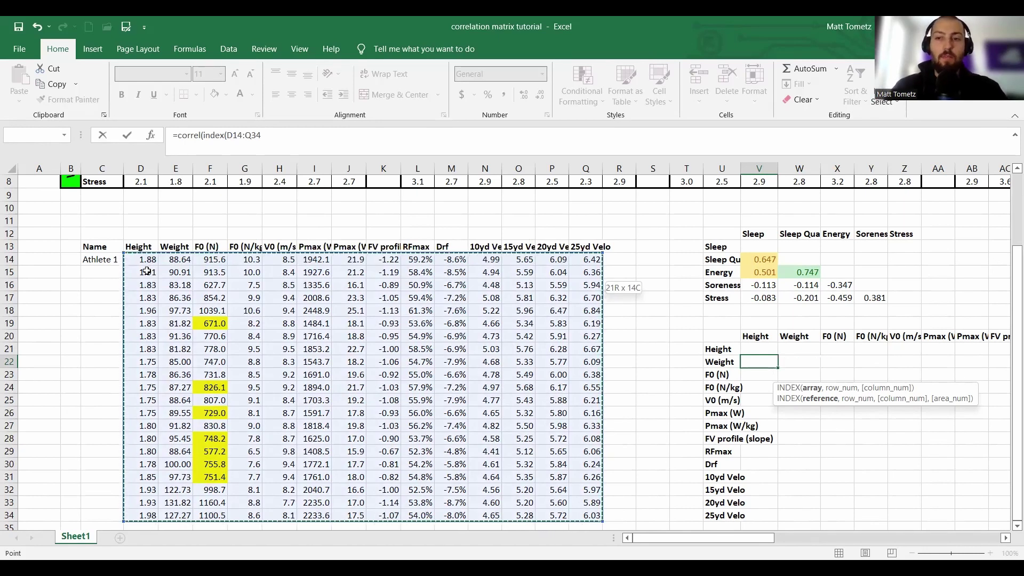
{"action": "key", "text": "ctrl+shift+Down"}
{"action": "type", "text": ","}
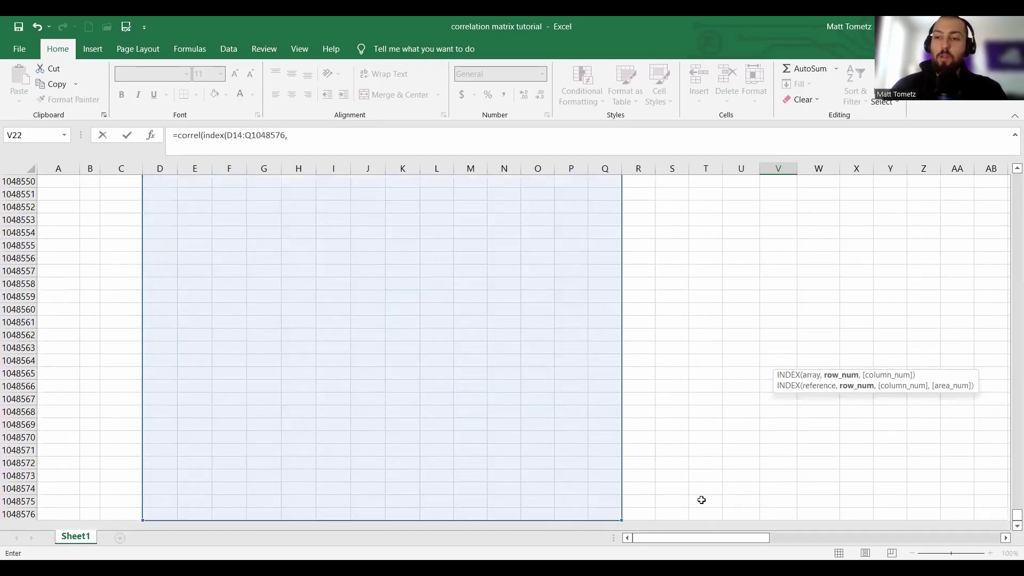
{"action": "left_click_drag", "start_coordinate": [1011, 516], "coordinate": [1010, 178]}
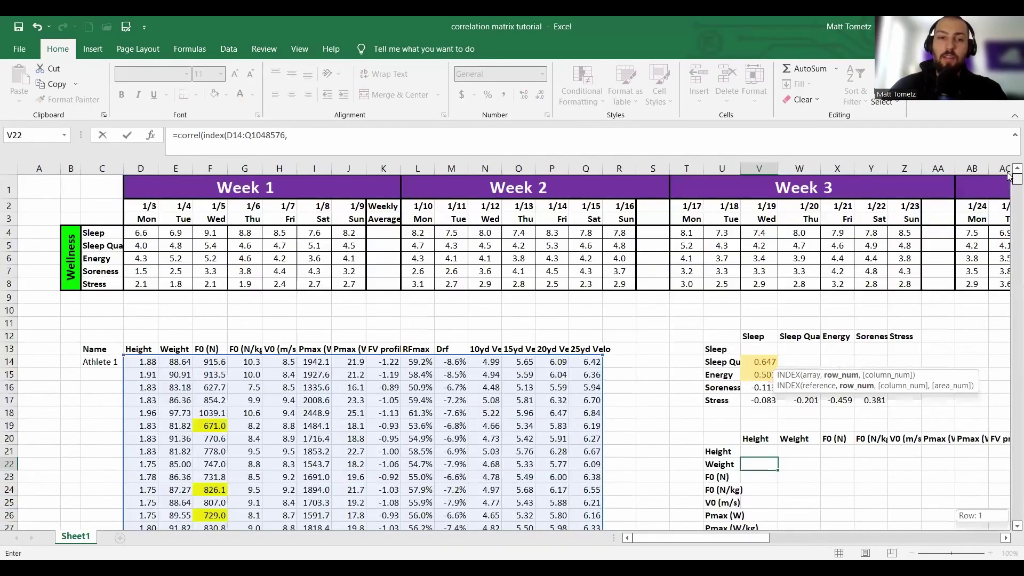
{"action": "scroll", "coordinate": [267, 341], "scroll_direction": "down", "scroll_amount": 2}
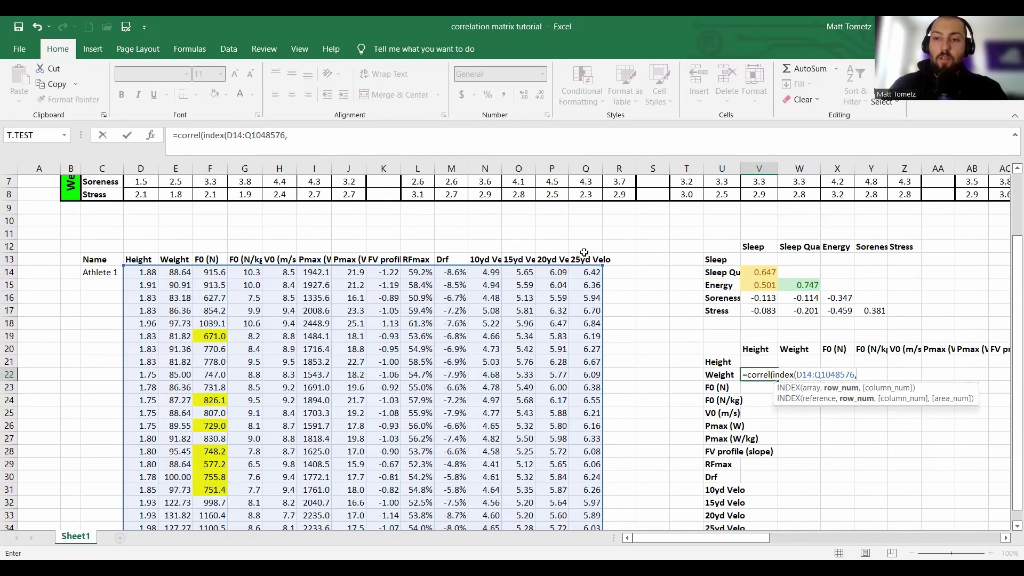
Leave the first INDEX's row number blank and use MATCH(V20,D13:Q13,0) as its column number, closing the first CORREL argument
{"action": "type", "text": ","}
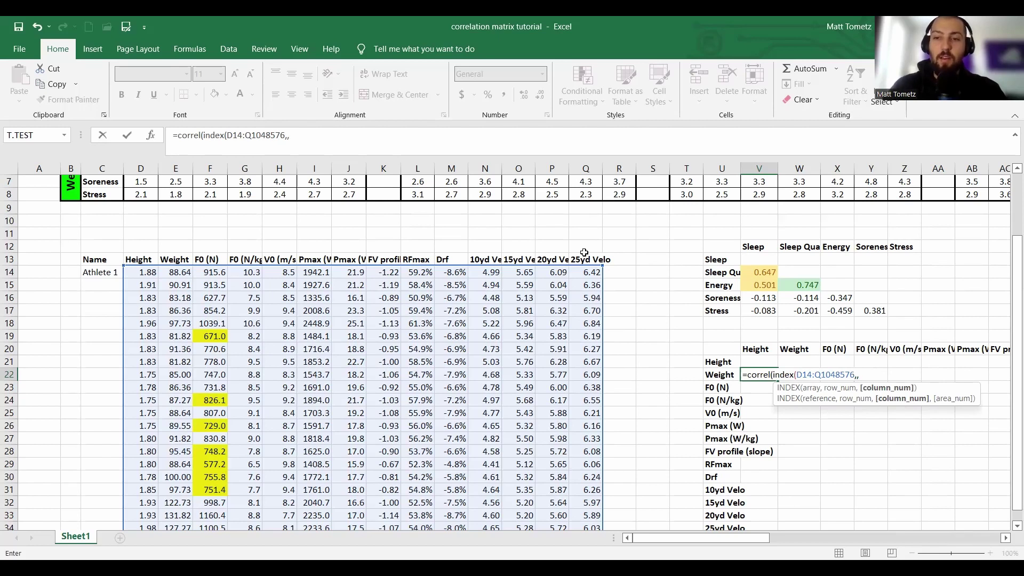
{"action": "type", "text": "m"}
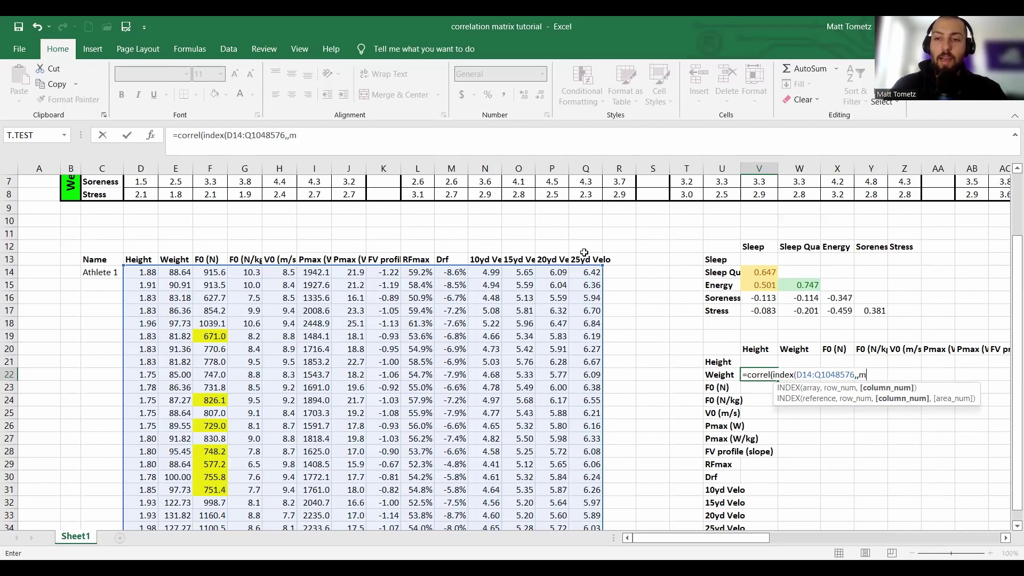
{"action": "type", "text": "atch("}
{"action": "left_click", "coordinate": [759, 349]}
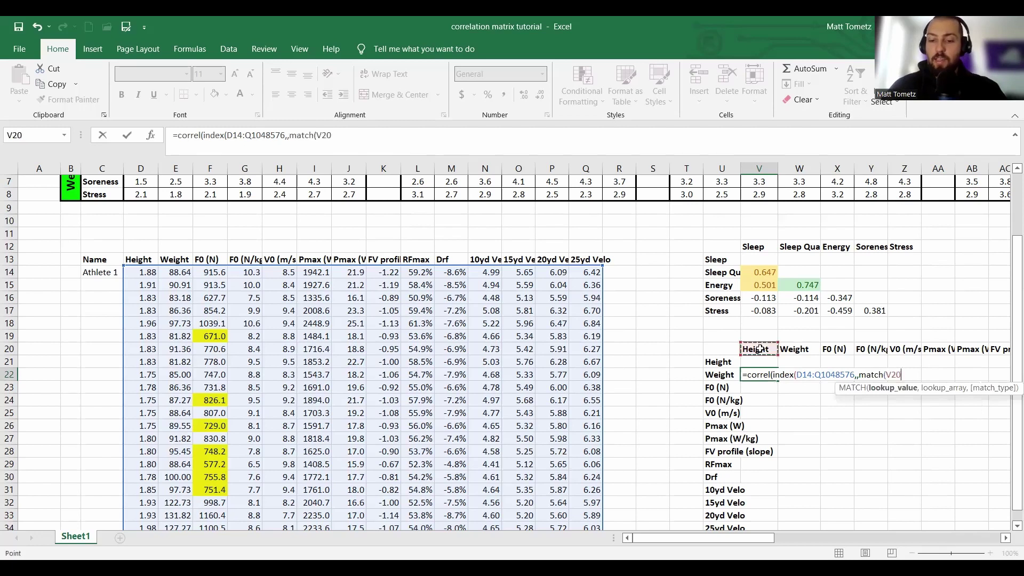
{"action": "type", "text": ","}
{"action": "left_click_drag", "start_coordinate": [128, 258], "coordinate": [187, 258]}
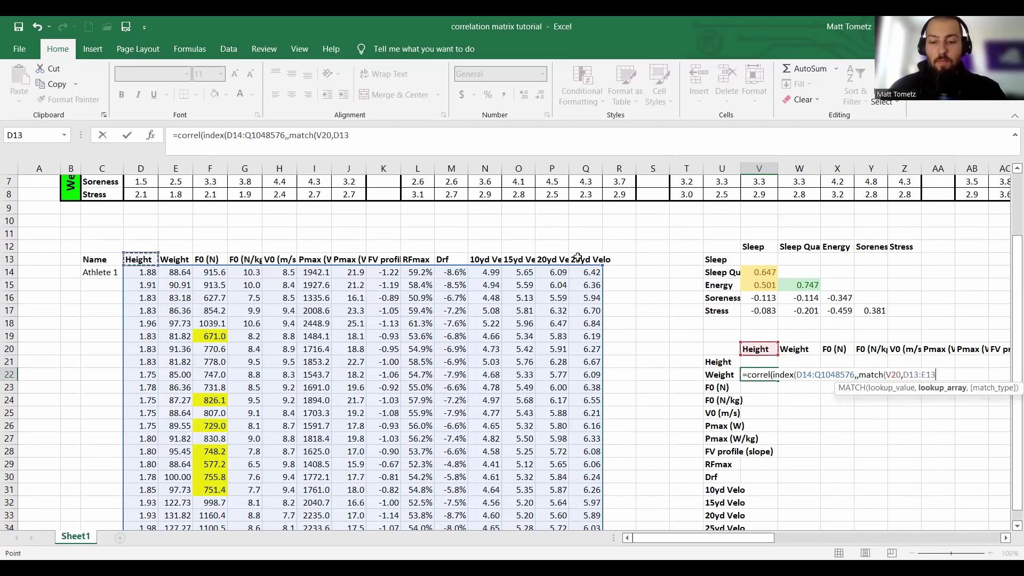
{"action": "left_click_drag", "start_coordinate": [577, 258], "coordinate": [578, 258]}
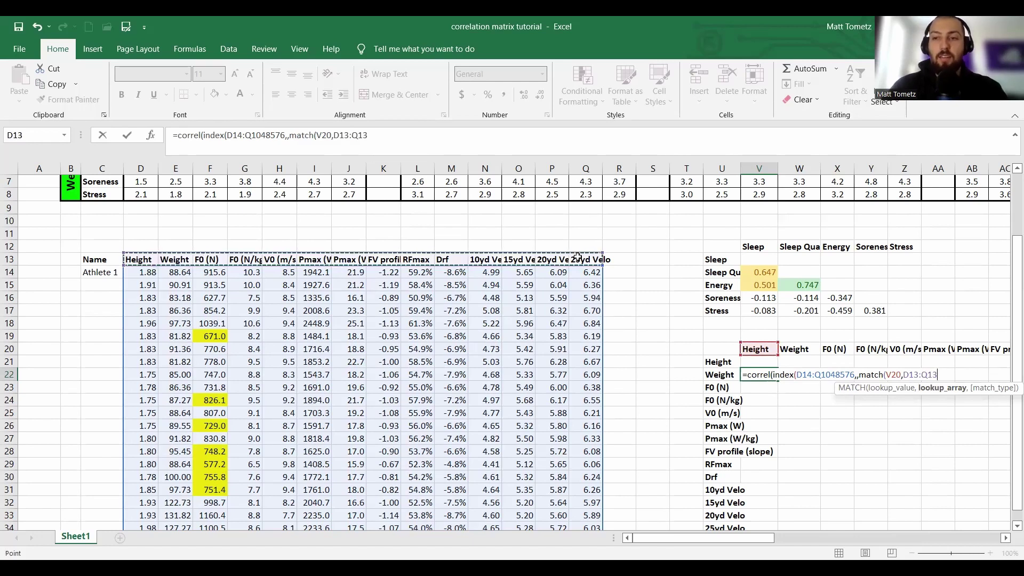
{"action": "type", "text": ","}
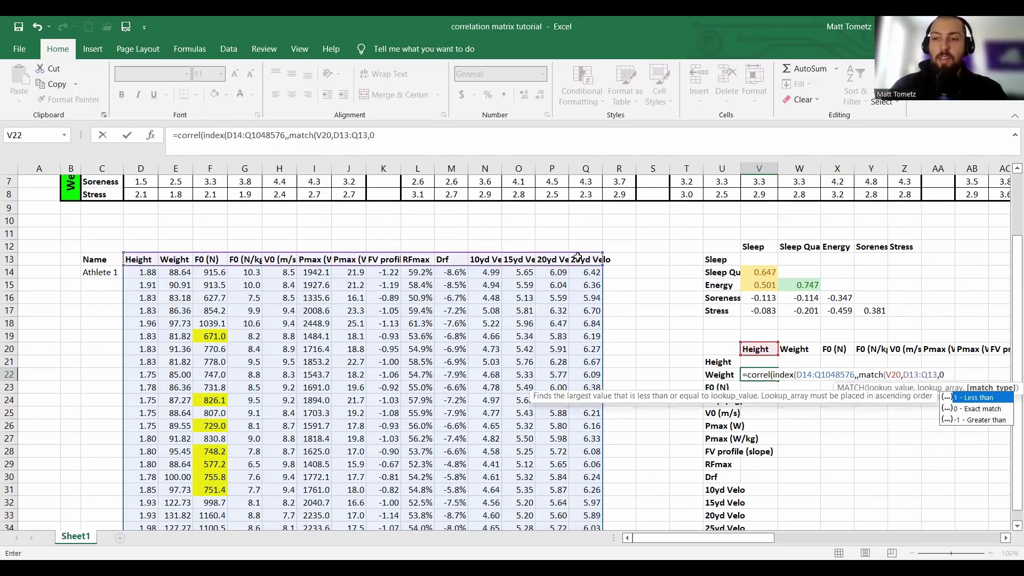
{"action": "type", "text": "0)"}
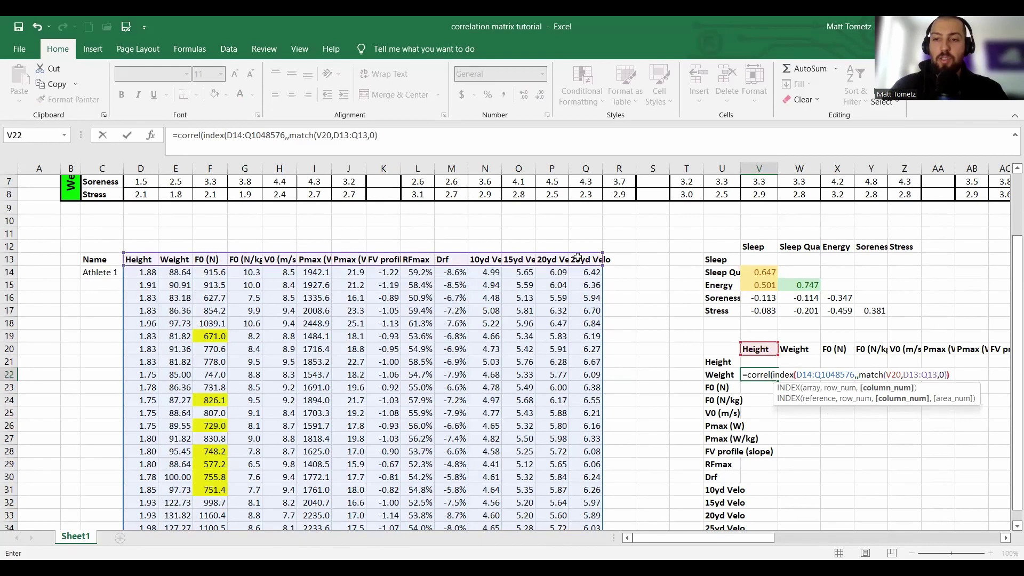
{"action": "type", "text": ")"}
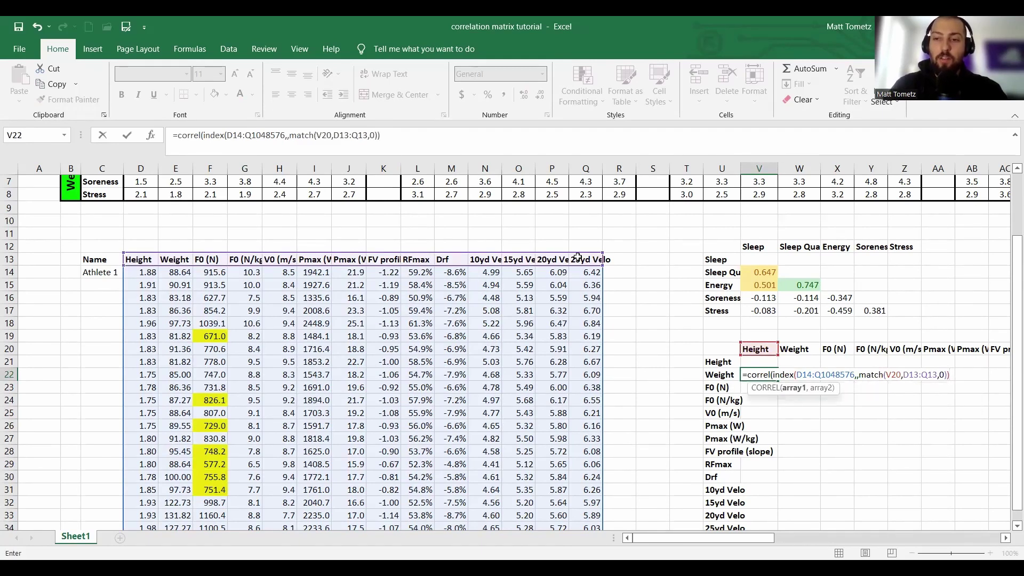
{"action": "type", "text": ","}
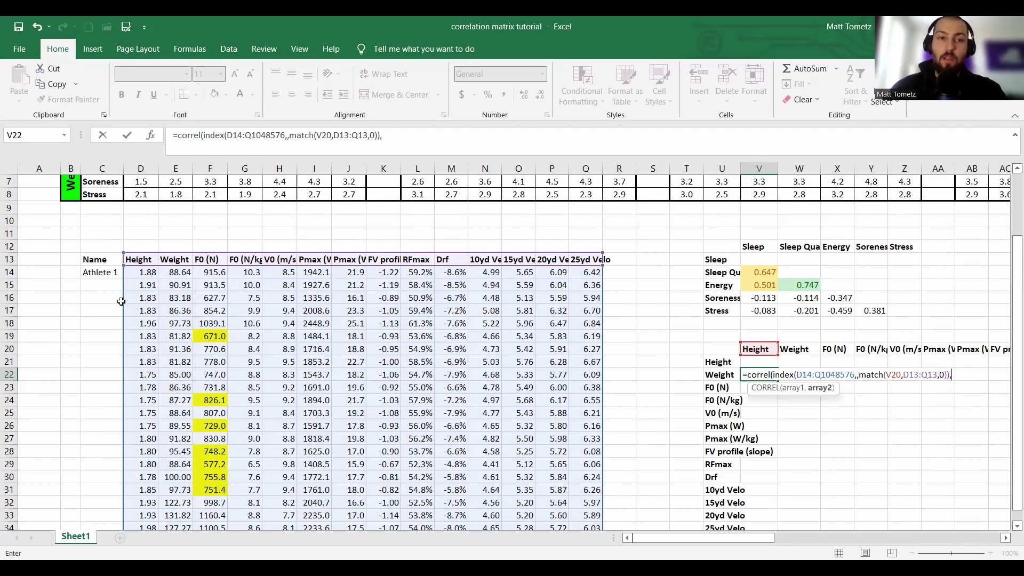
{"action": "left_click", "coordinate": [137, 273]}
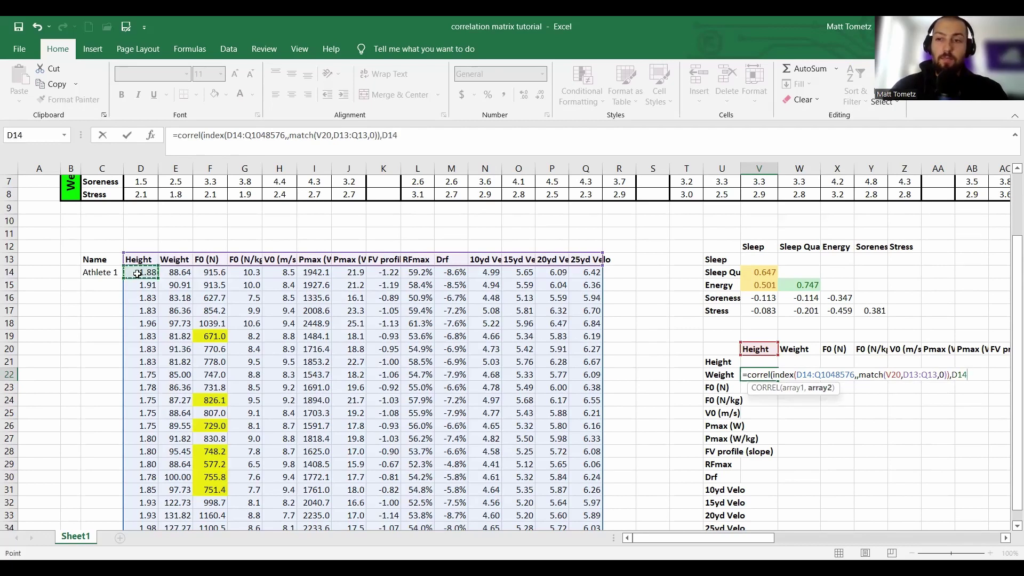
{"action": "key", "text": "BackSpace"}
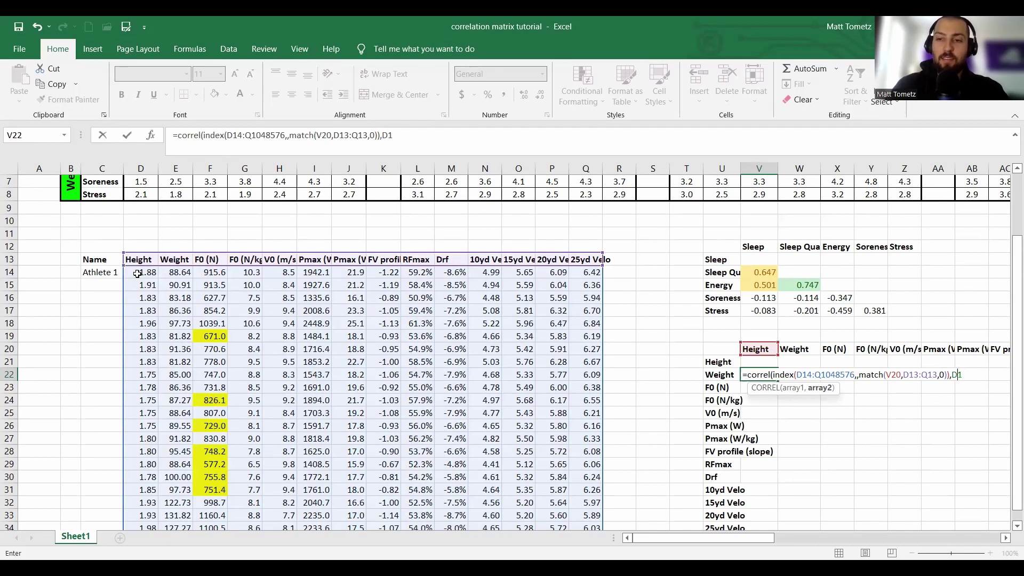
{"action": "key", "text": "BackSpace"}
{"action": "key", "text": "BackSpace"}
Add a second INDEX function as CORREL's second array, with D14:Q1048576 as its array
{"action": "type", "text": "index("}
{"action": "left_click", "coordinate": [137, 273]}
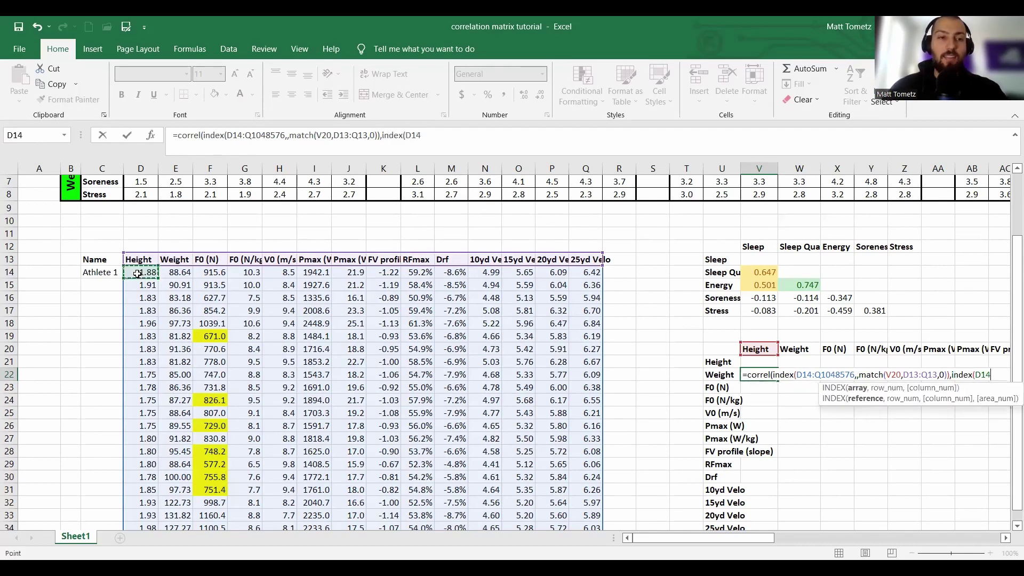
{"action": "key", "text": "ctrl+shift+Right"}
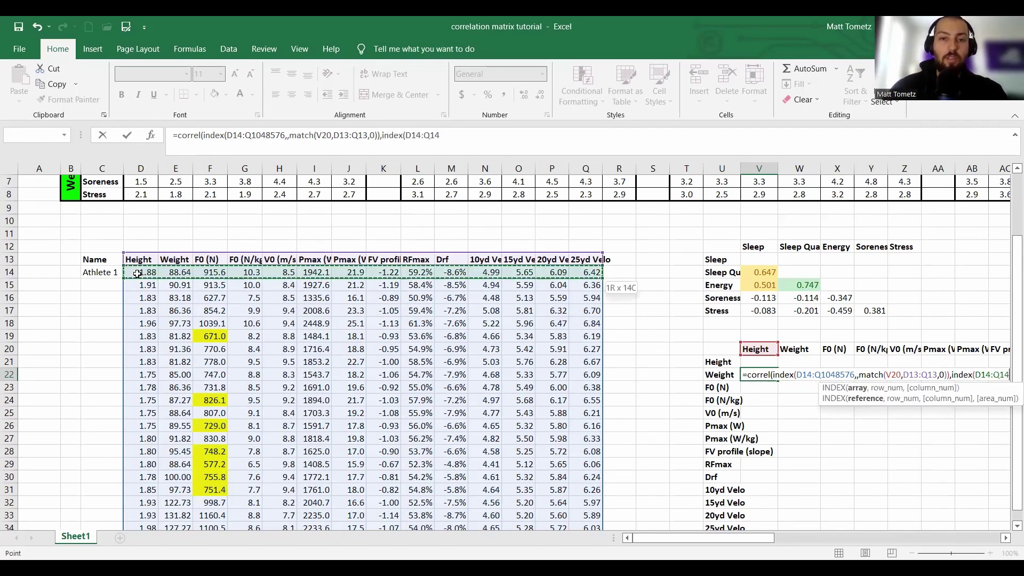
{"action": "key", "text": "ctrl+shift+Down"}
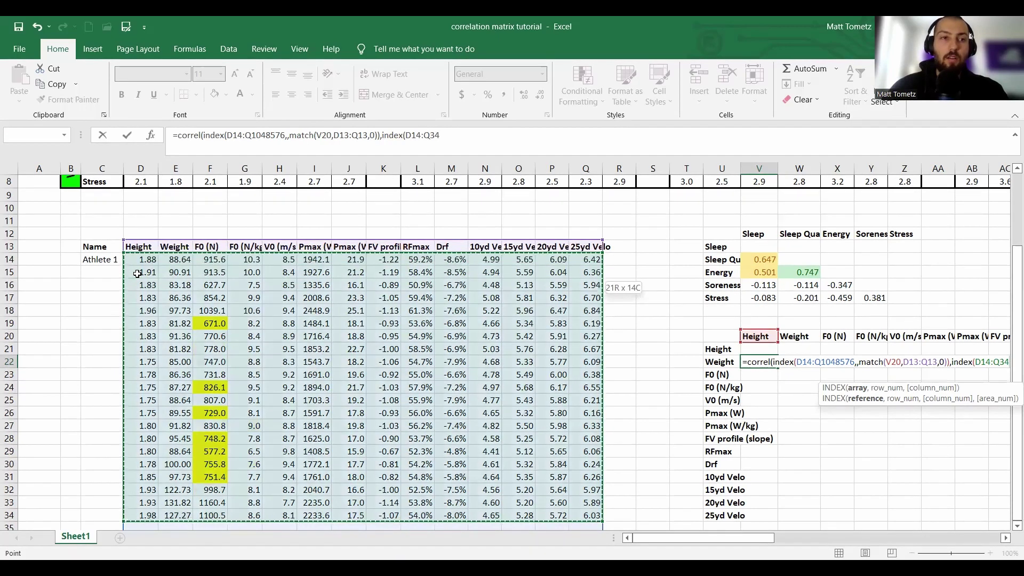
{"action": "key", "text": "ctrl+shift+Down"}
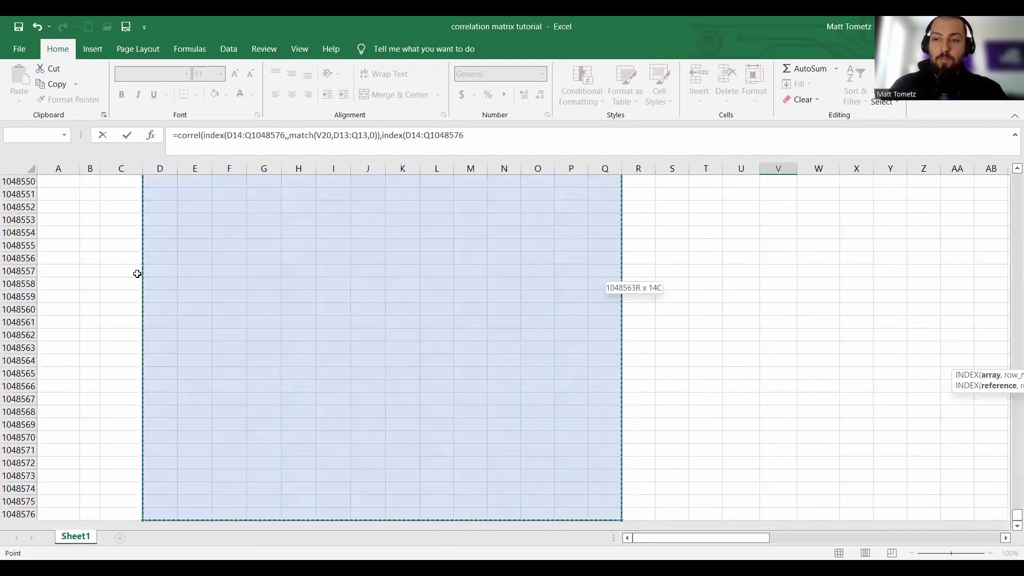
{"action": "type", "text": ","}
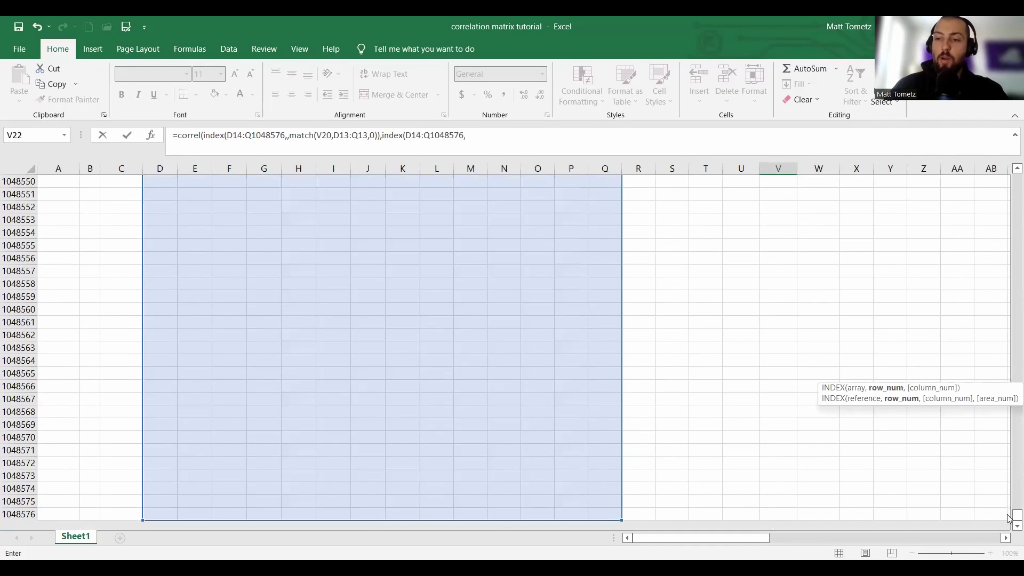
{"action": "left_click_drag", "start_coordinate": [1014, 518], "coordinate": [1010, 135]}
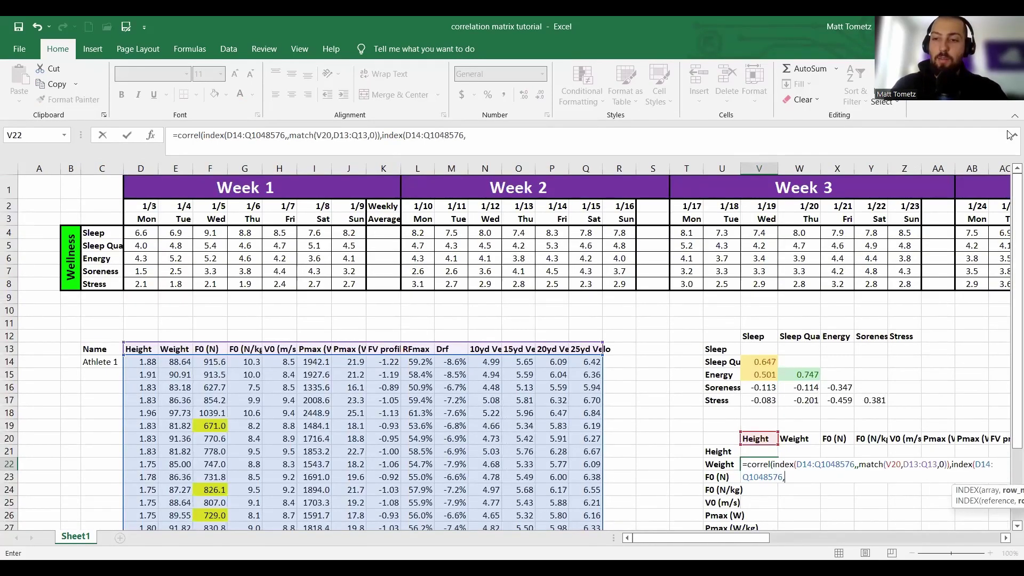
Leave the second INDEX's row number blank, use MATCH(U22,D13:Q13,0) as its column number, and enter the completed CORREL formula in V22
{"action": "type", "text": ","}
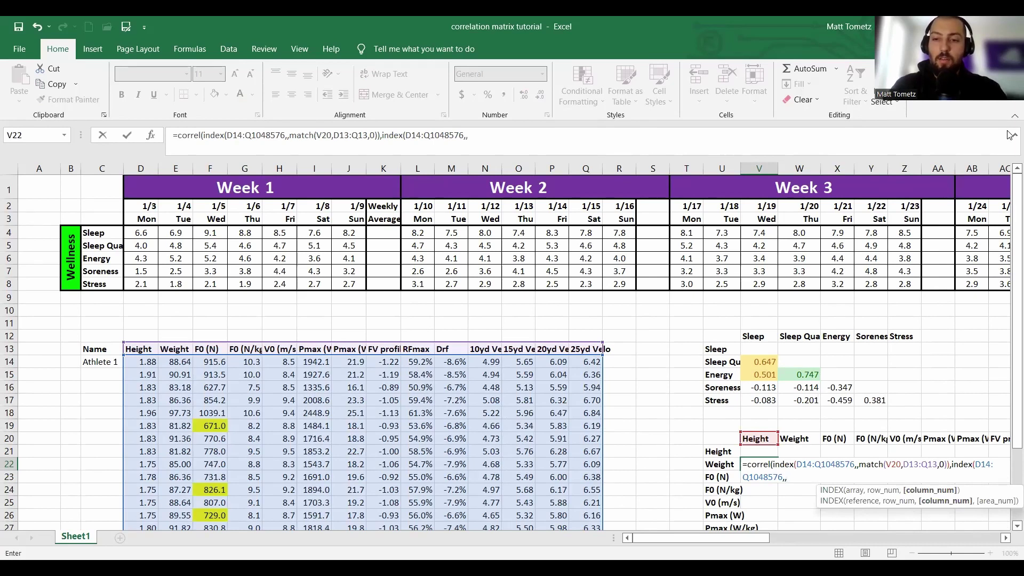
{"action": "type", "text": "match("}
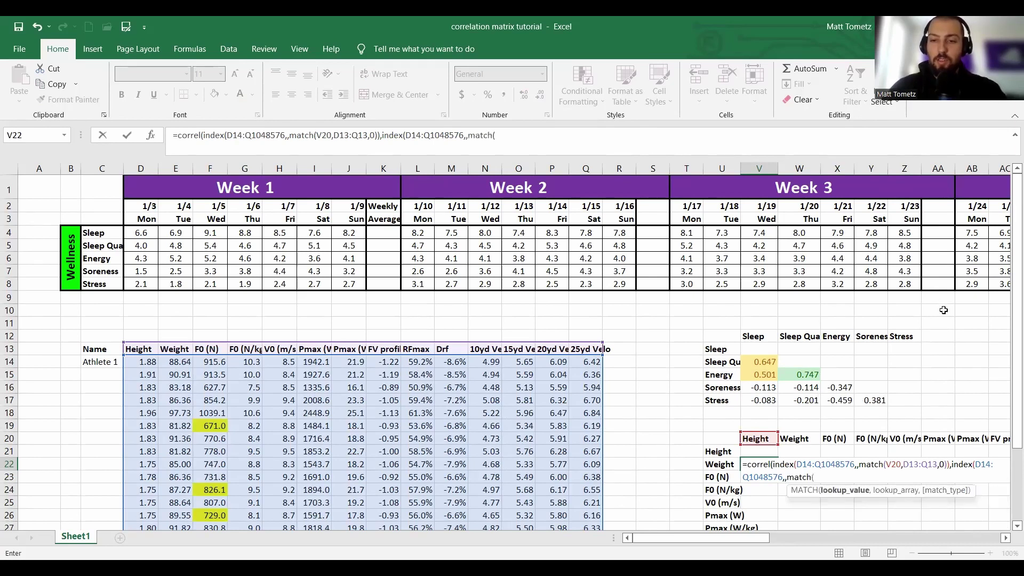
{"action": "left_click", "coordinate": [719, 463]}
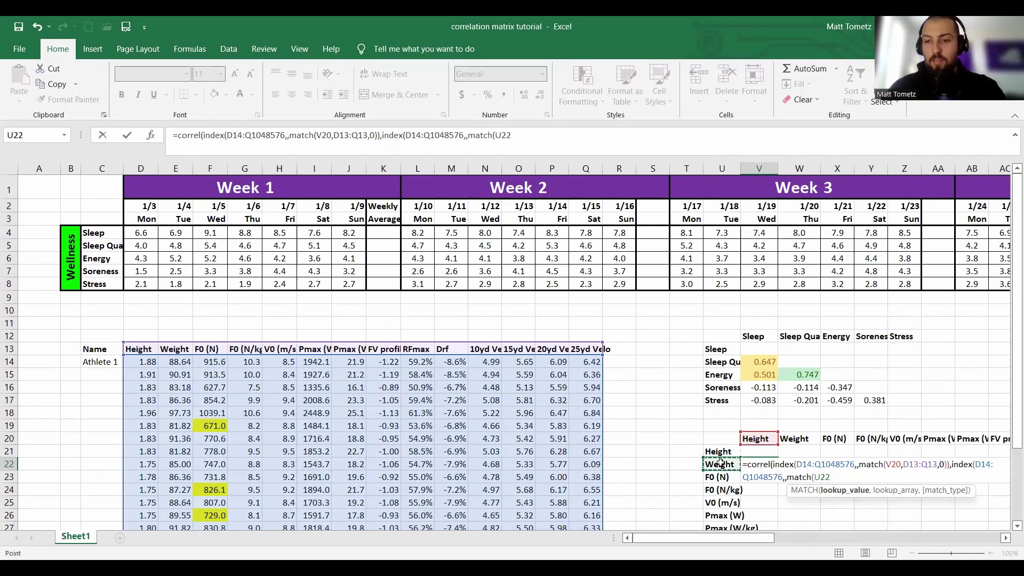
{"action": "type", "text": ","}
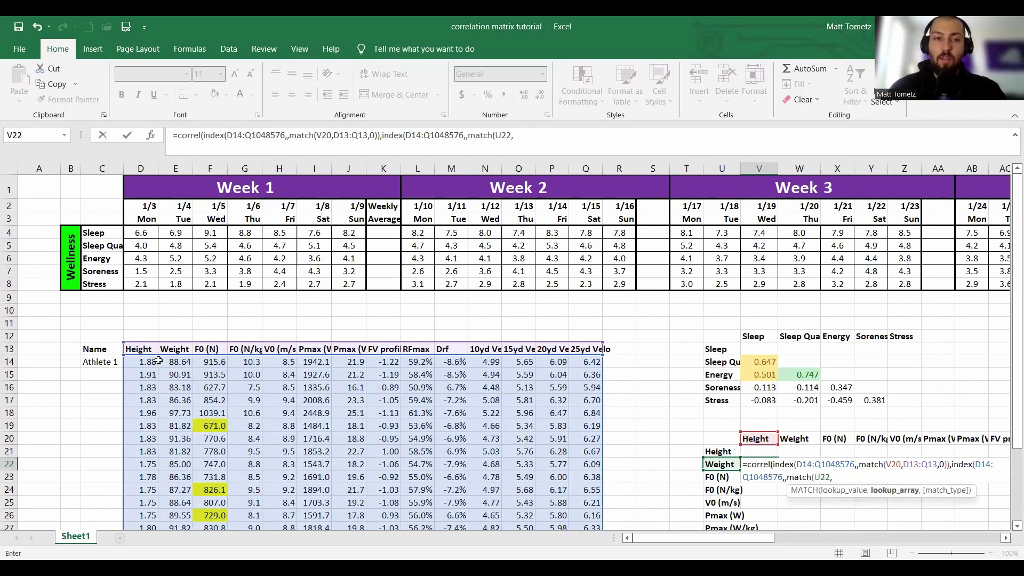
{"action": "left_click", "coordinate": [140, 347]}
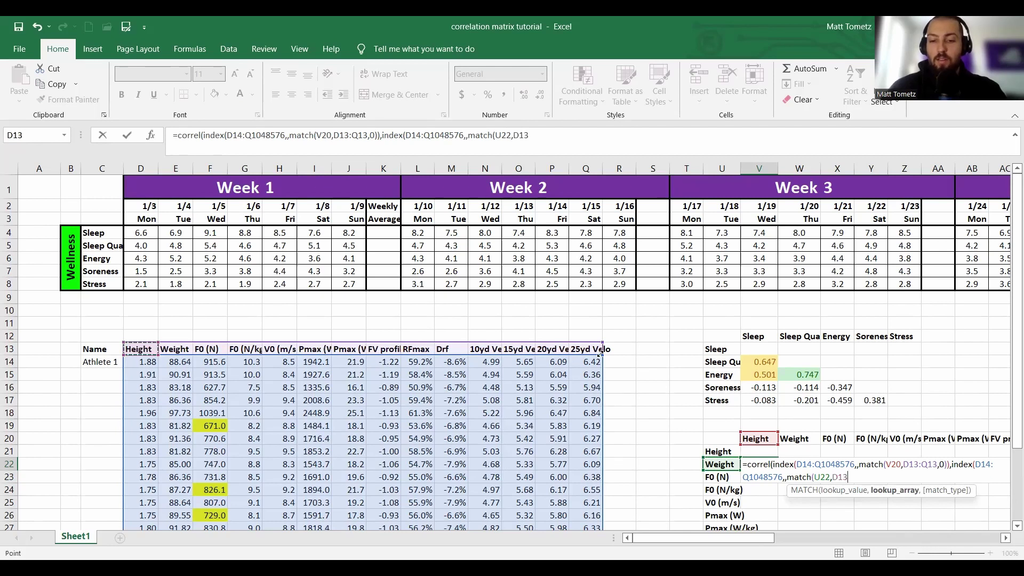
{"action": "left_click_drag", "start_coordinate": [600, 352], "coordinate": [600, 352]}
{"action": "type", "text": ",0"}
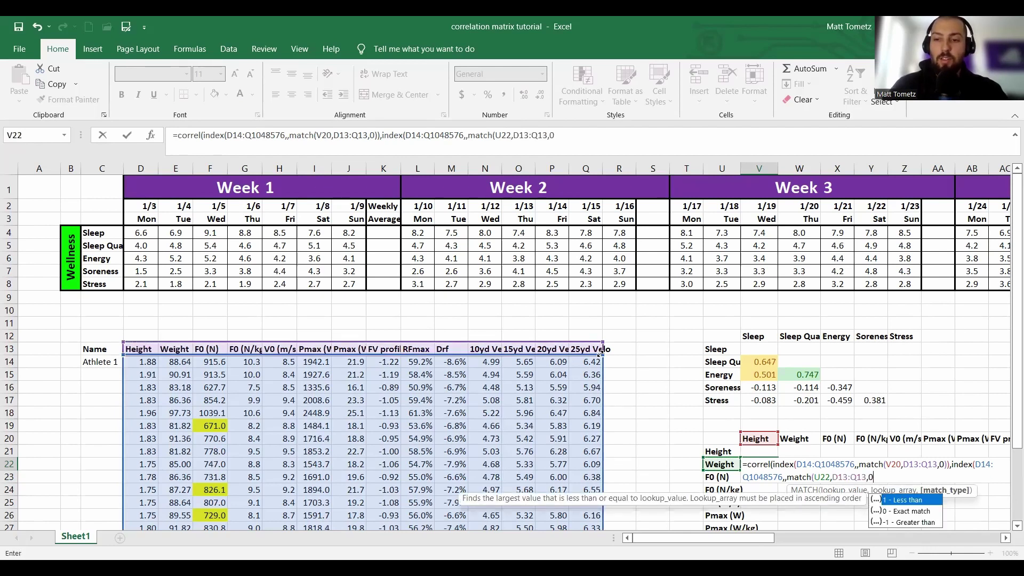
{"action": "type", "text": ")"}
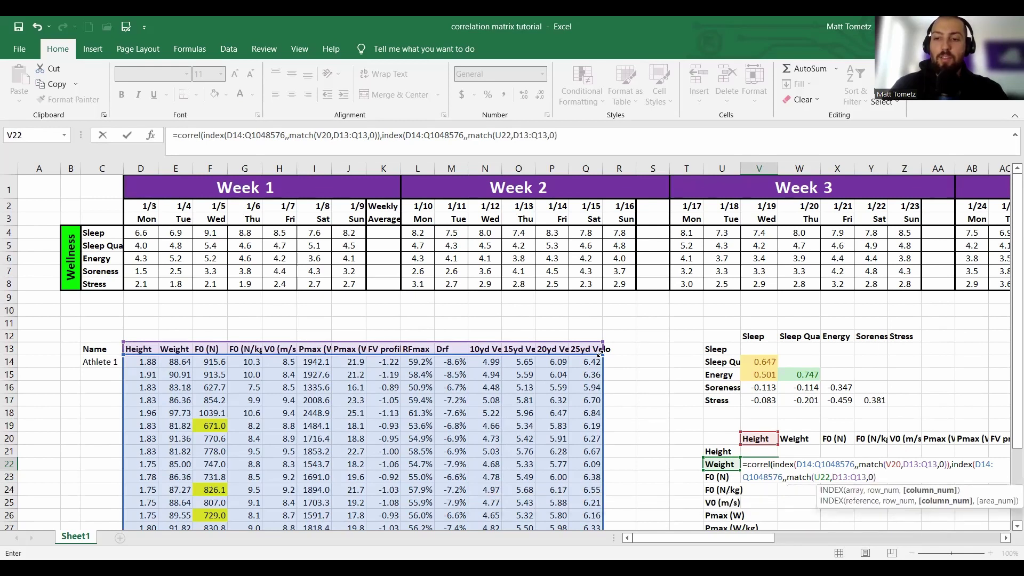
{"action": "type", "text": ")"}
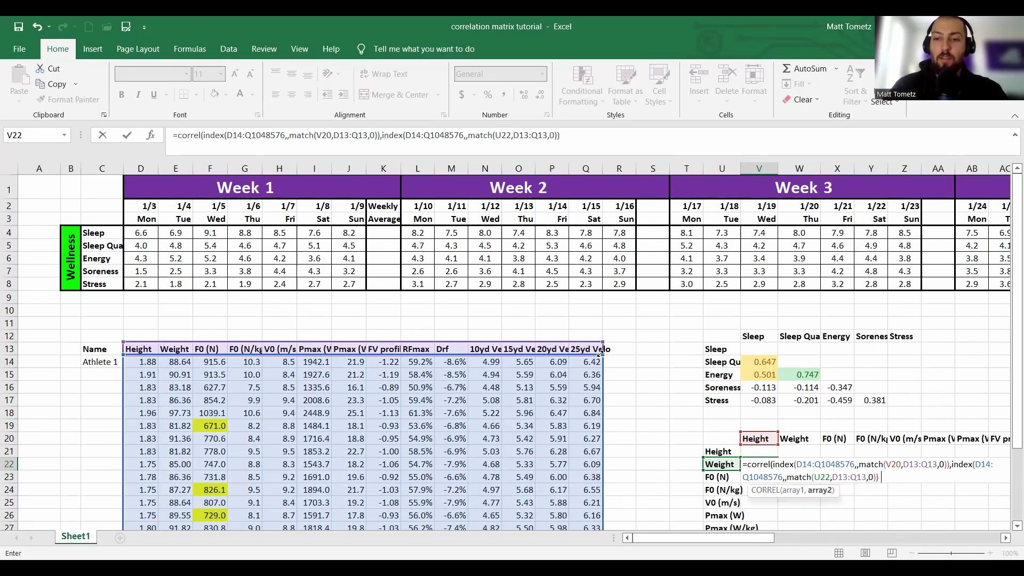
{"action": "type", "text": ")"}
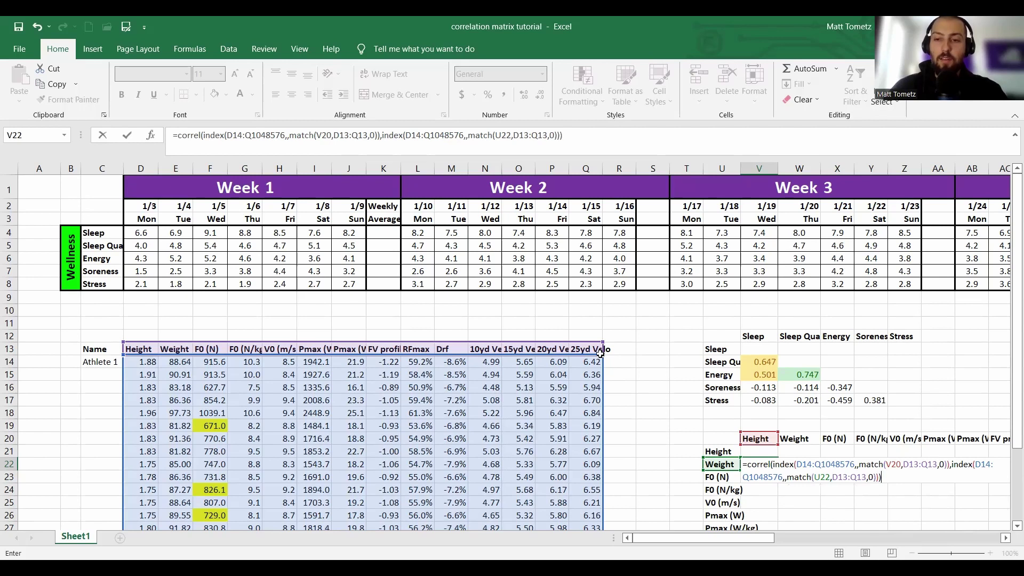
{"action": "key", "text": "Return"}
Format the Weight–Height correlation in V22 as a number with three decimal places
{"action": "scroll", "coordinate": [608, 355], "scroll_direction": "down", "scroll_amount": 2}
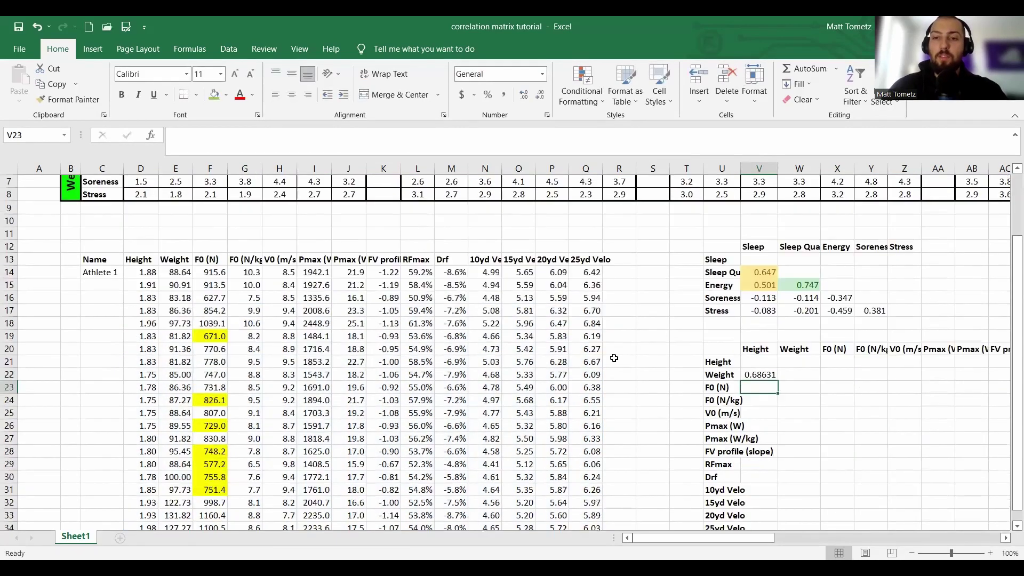
{"action": "scroll", "coordinate": [613, 358], "scroll_direction": "down", "scroll_amount": 1}
{"action": "left_click", "coordinate": [749, 336]}
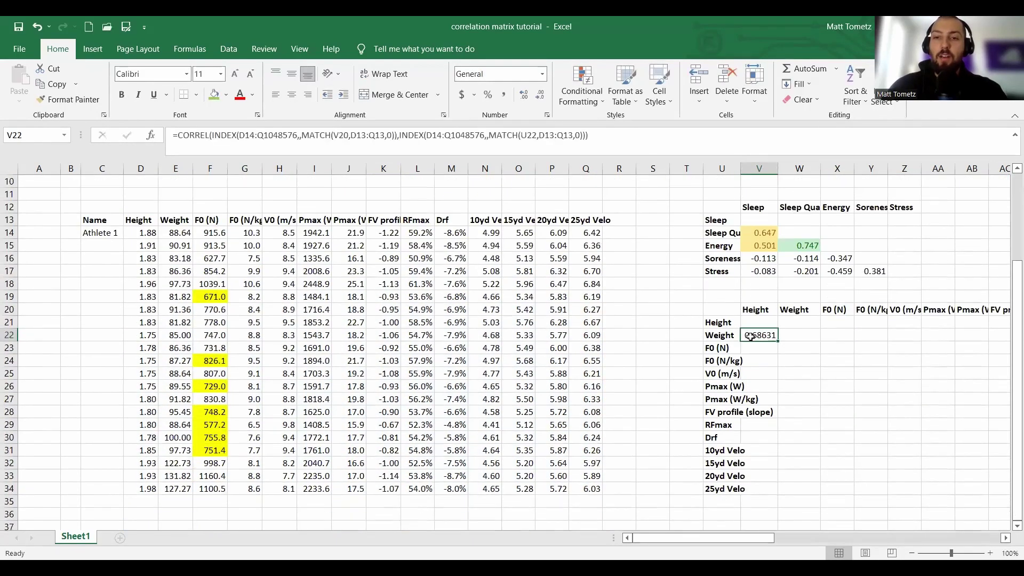
{"action": "left_click", "coordinate": [540, 97]}
{"action": "left_click", "coordinate": [541, 97]}
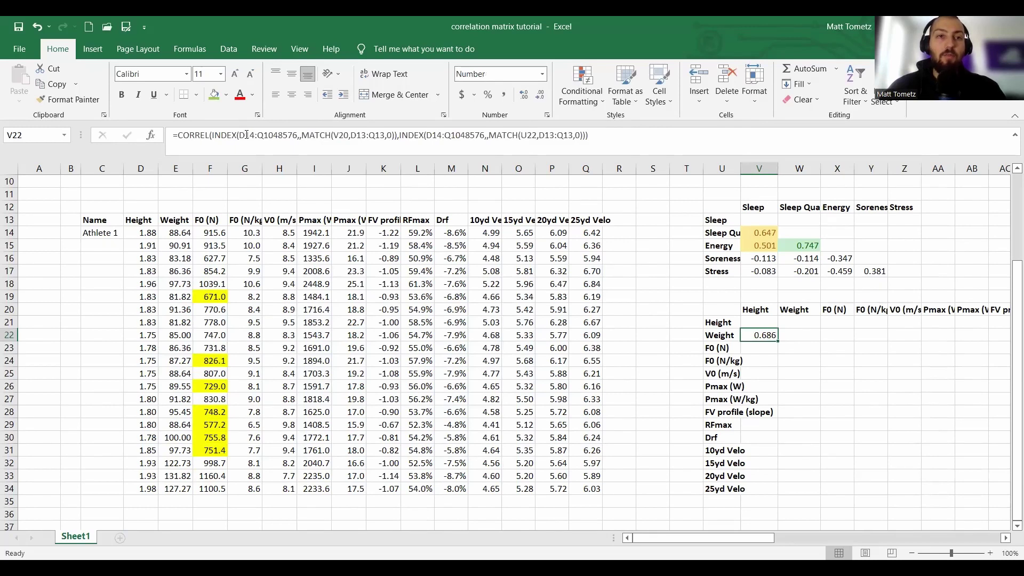
Lock the first INDEX array in V22's formula as the absolute range $D$14:$Q$1048576
{"action": "left_click", "coordinate": [229, 135]}
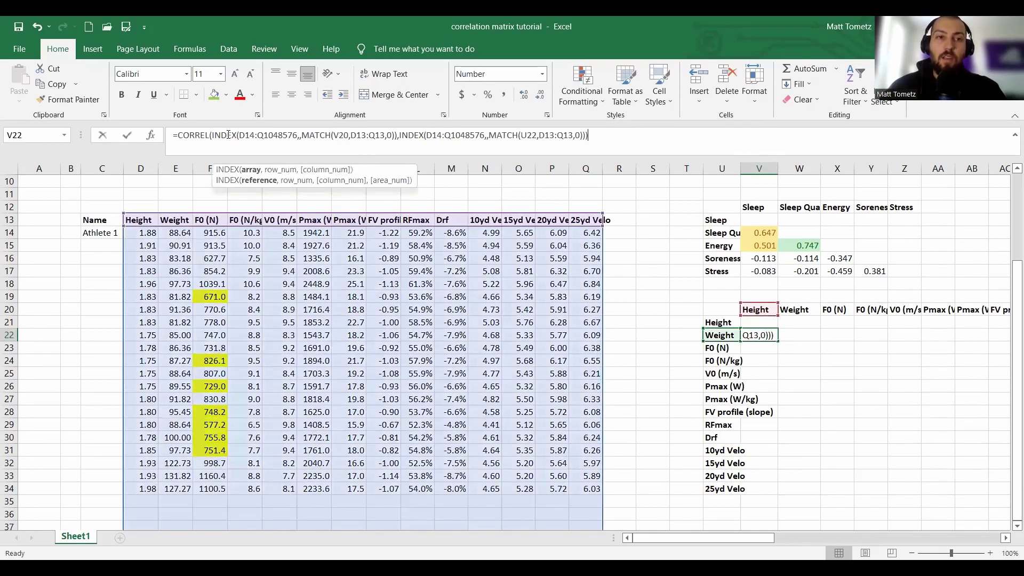
{"action": "left_click", "coordinate": [227, 135]}
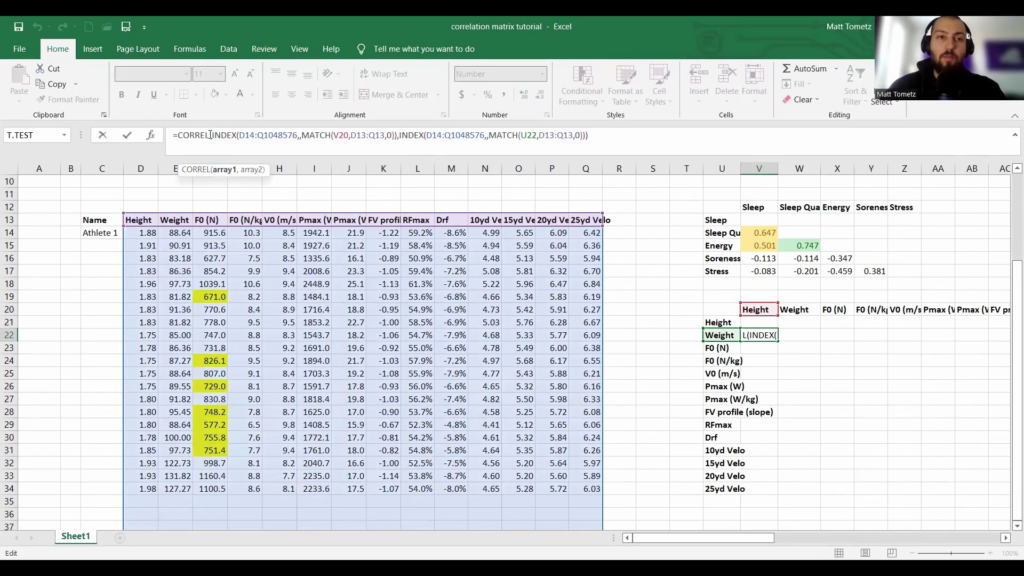
{"action": "left_click", "coordinate": [242, 135]}
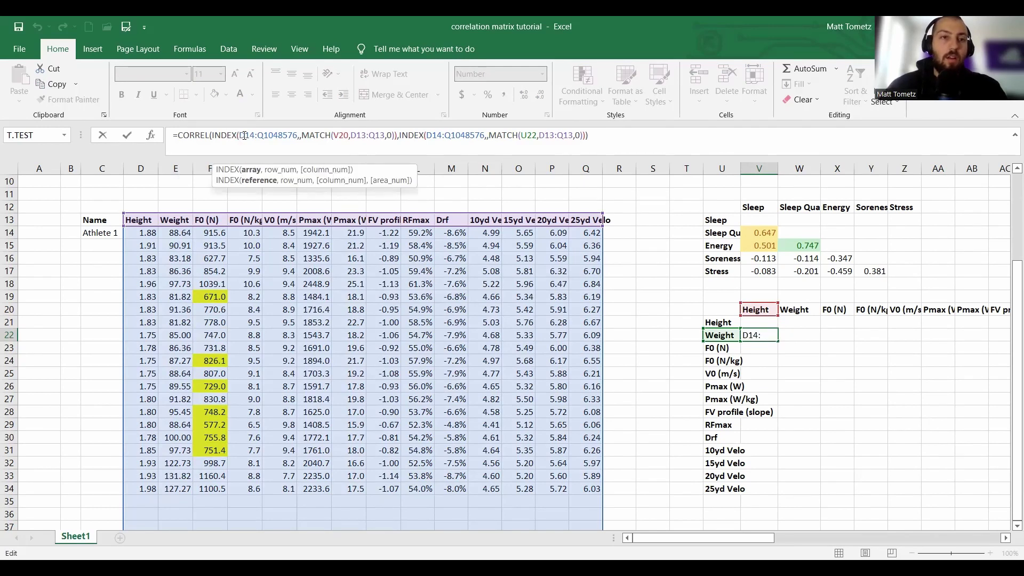
{"action": "key", "text": "F4"}
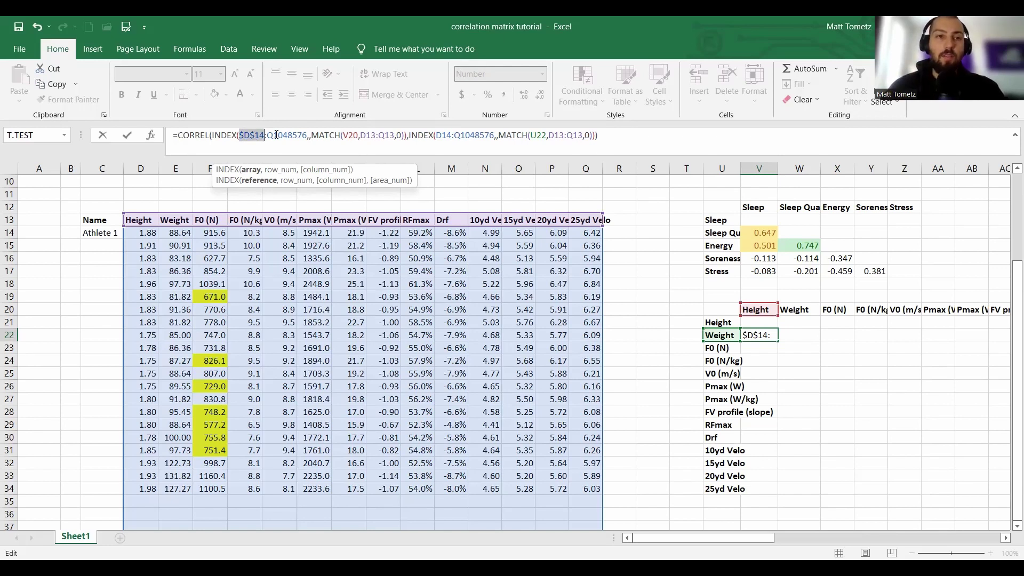
{"action": "left_click", "coordinate": [277, 135]}
{"action": "key", "text": "F4"}
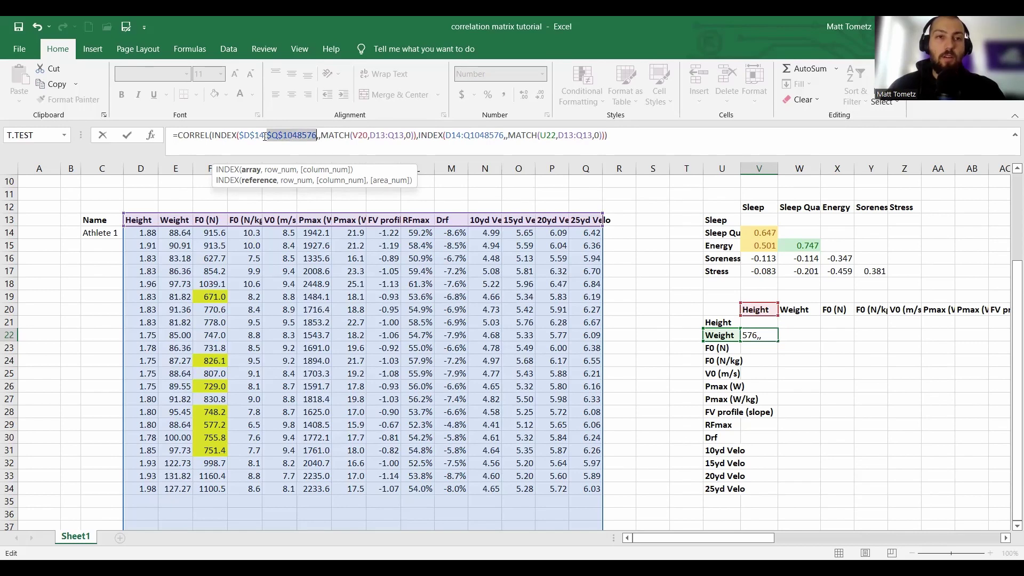
In the first MATCH, lock only the row of the lookup value as V$20 and make the lookup array absolute as $D$13:$Q$13
{"action": "left_click", "coordinate": [360, 135]}
{"action": "left_click", "coordinate": [360, 135]}
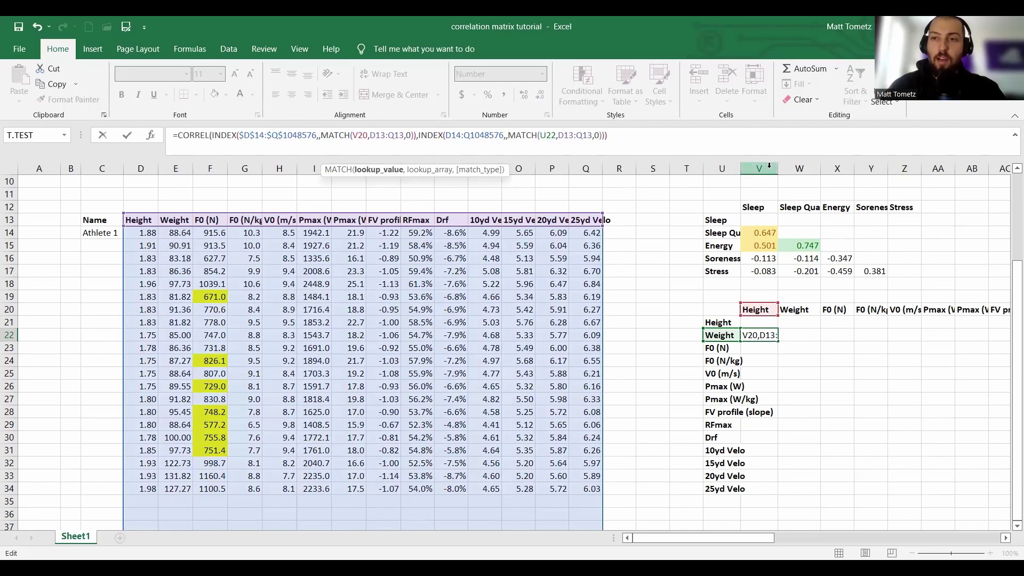
{"action": "key", "text": "F4"}
{"action": "key", "text": "F4"}
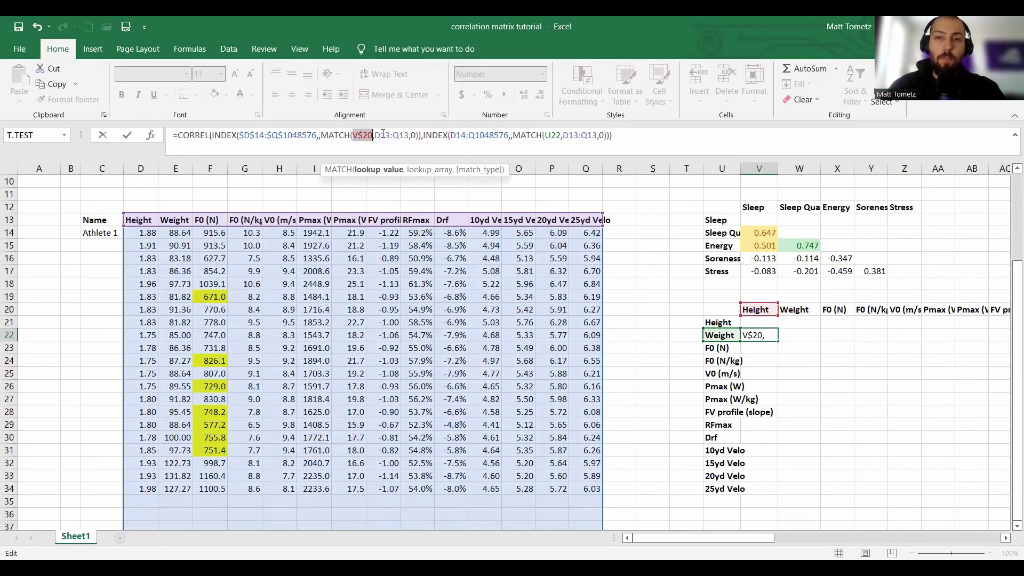
{"action": "left_click", "coordinate": [382, 134]}
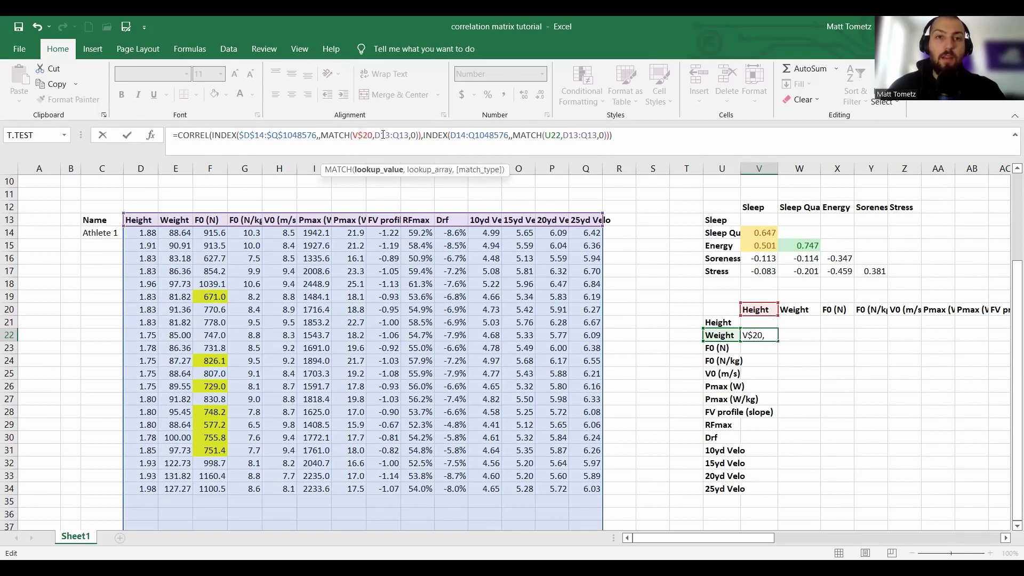
{"action": "left_click", "coordinate": [404, 135]}
{"action": "key", "text": "F4"}
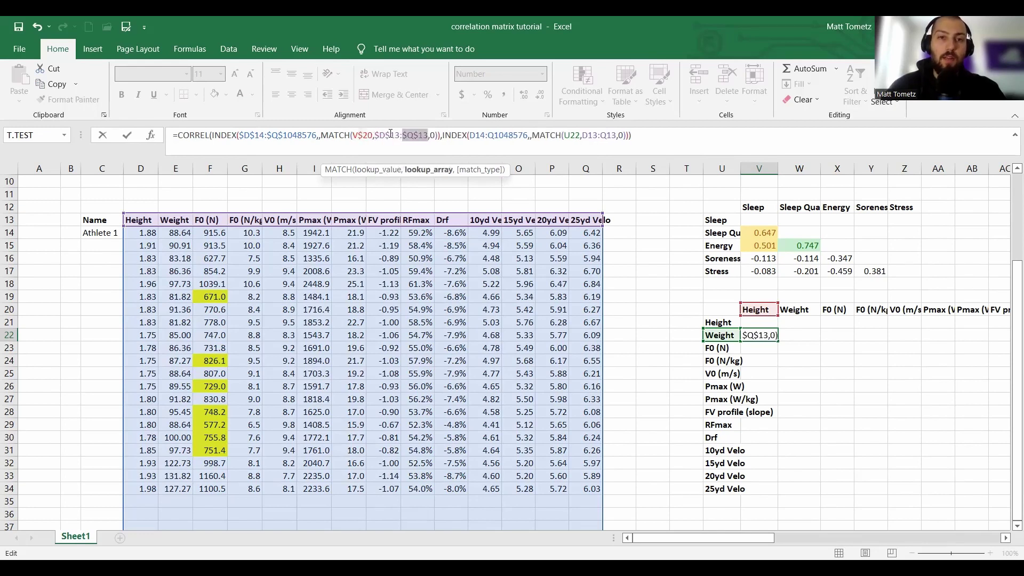
Lock the second INDEX array in V22's formula as the absolute range $D$14:$Q$1048576
{"action": "left_click", "coordinate": [488, 134]}
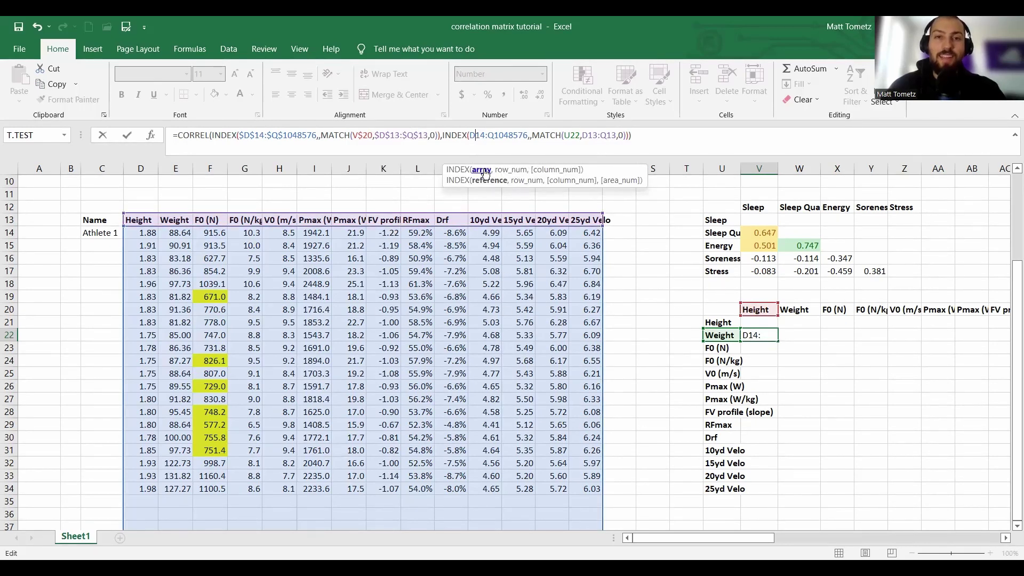
{"action": "key", "text": "F4"}
{"action": "left_click", "coordinate": [504, 135]}
{"action": "key", "text": "F4"}
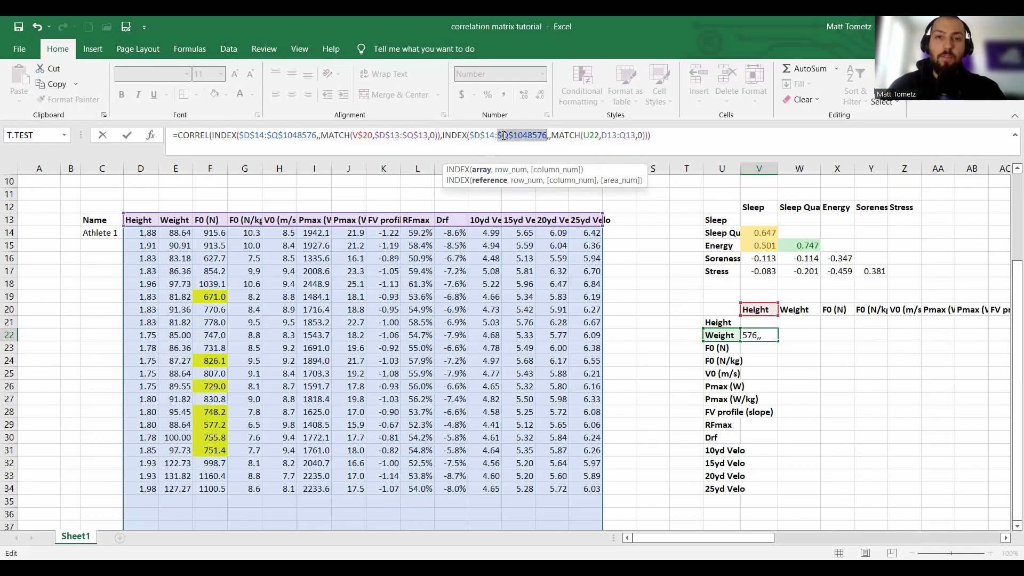
In the second MATCH, lock only the column as $U22, make the lookup array $D$13:$Q$13, and enter the formula keeping V22 selected
{"action": "left_click", "coordinate": [592, 135]}
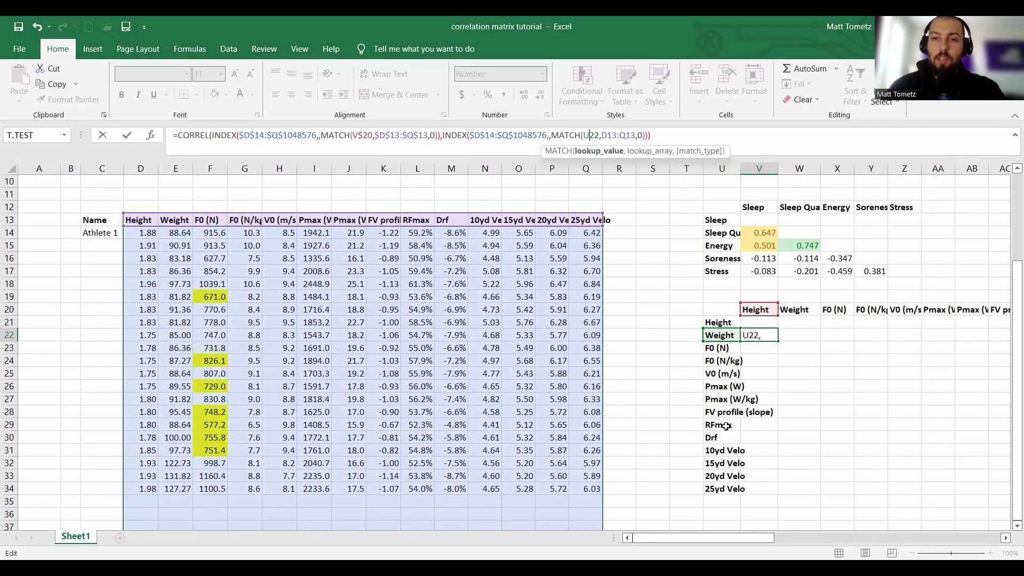
{"action": "key", "text": "F4"}
{"action": "key", "text": "F4"}
{"action": "key", "text": "F4"}
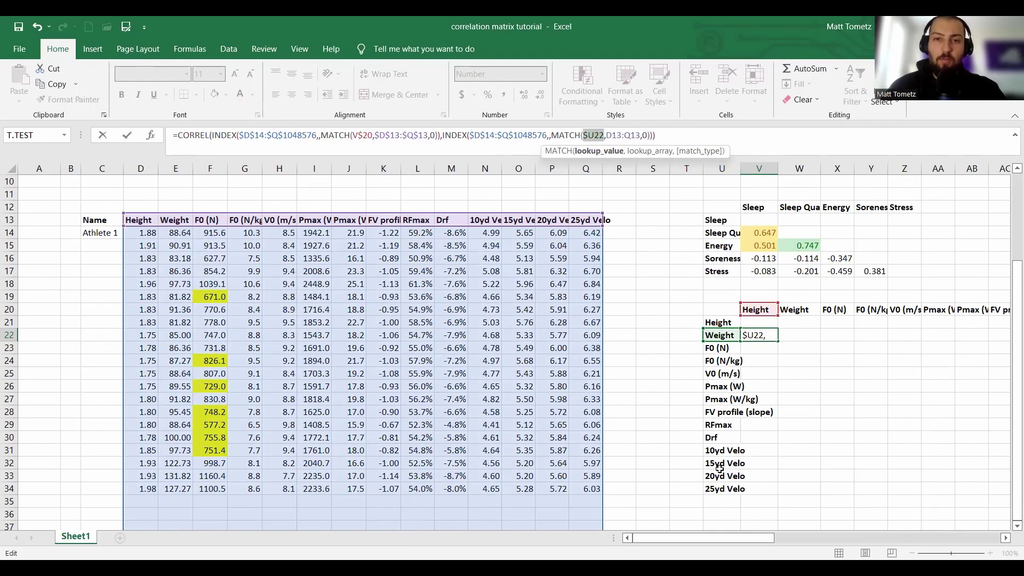
{"action": "left_click", "coordinate": [606, 135]}
{"action": "key", "text": "F4"}
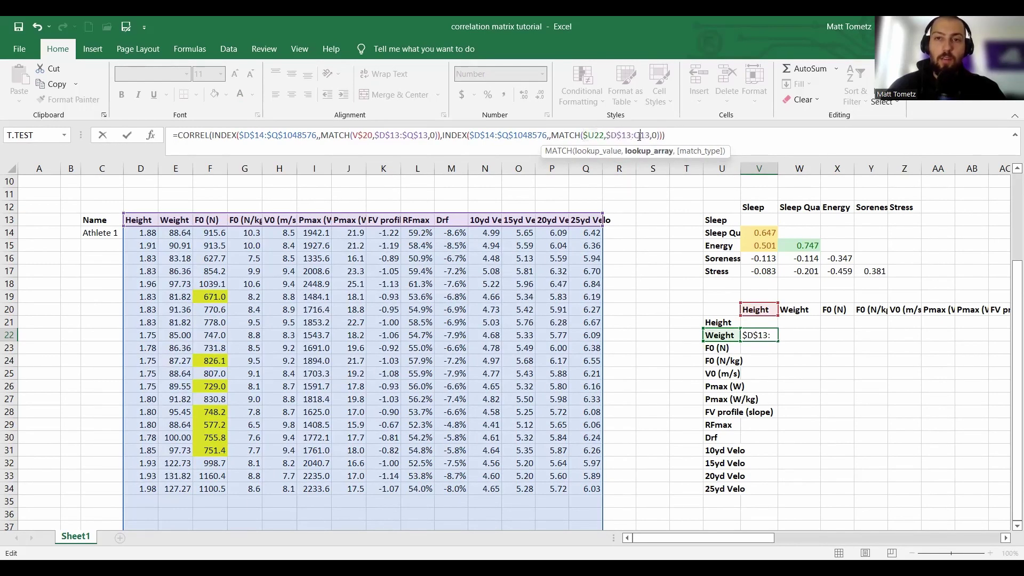
{"action": "left_click", "coordinate": [639, 135]}
{"action": "key", "text": "F4"}
{"action": "key", "text": "ctrl+Return"}
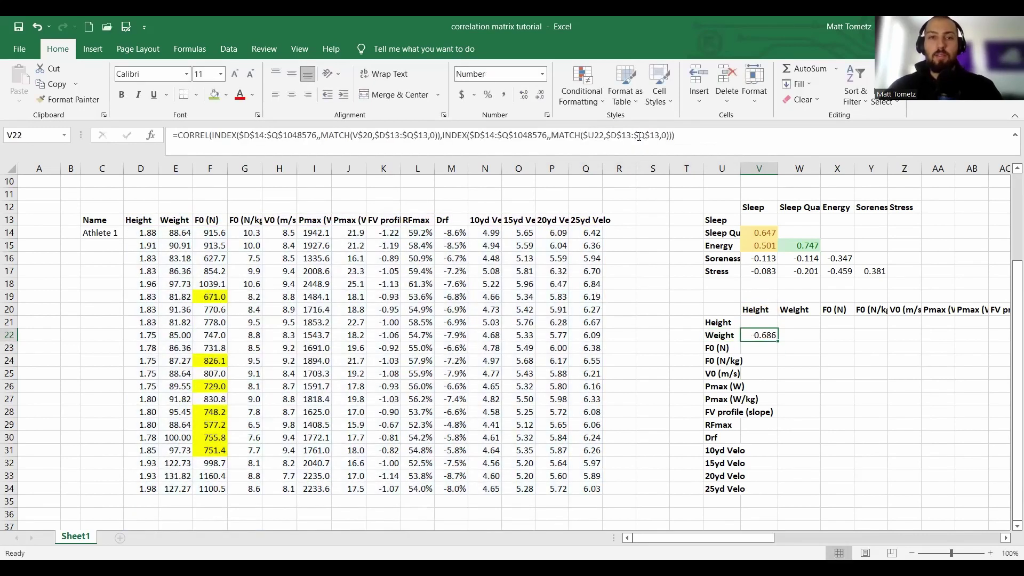
Add a conditional formatting rule to V22 giving values greater than .7 Green Fill with Dark Green Text
{"action": "left_click", "coordinate": [582, 88]}
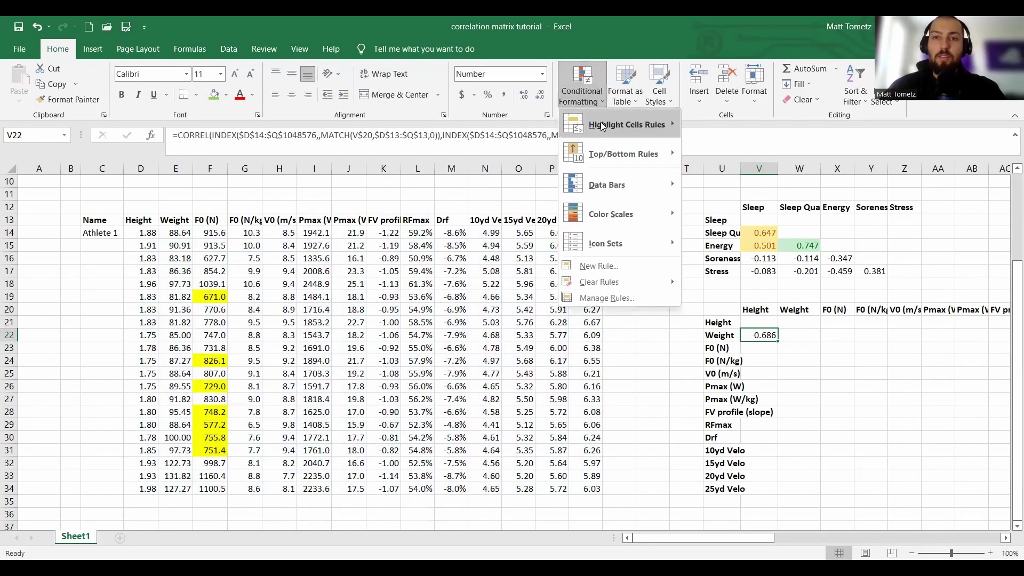
{"action": "mouse_move", "coordinate": [602, 126]}
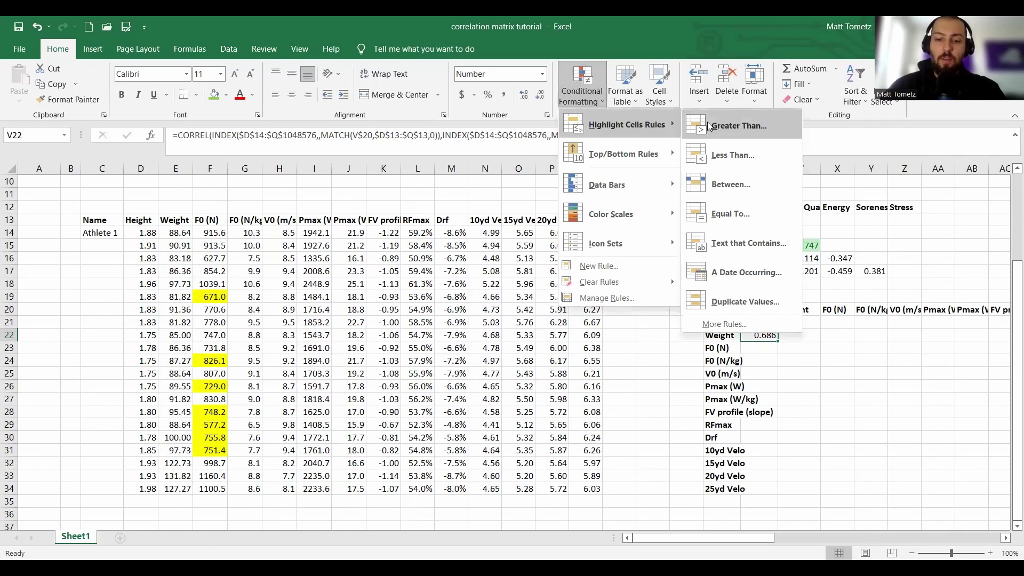
{"action": "left_click", "coordinate": [710, 126]}
{"action": "type", "text": ".7"}
{"action": "left_click", "coordinate": [332, 400]}
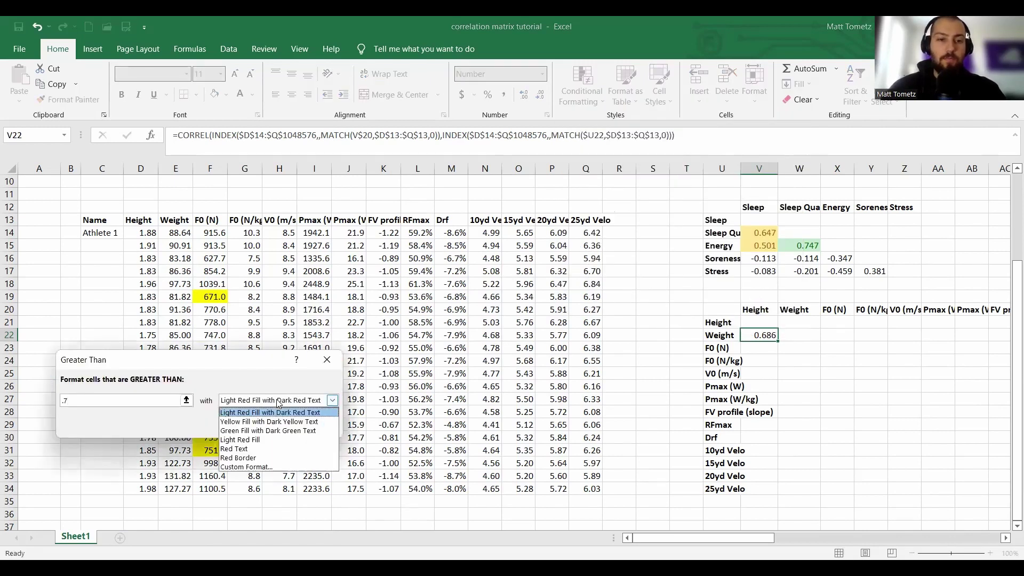
{"action": "left_click", "coordinate": [268, 430]}
{"action": "left_click", "coordinate": [264, 424]}
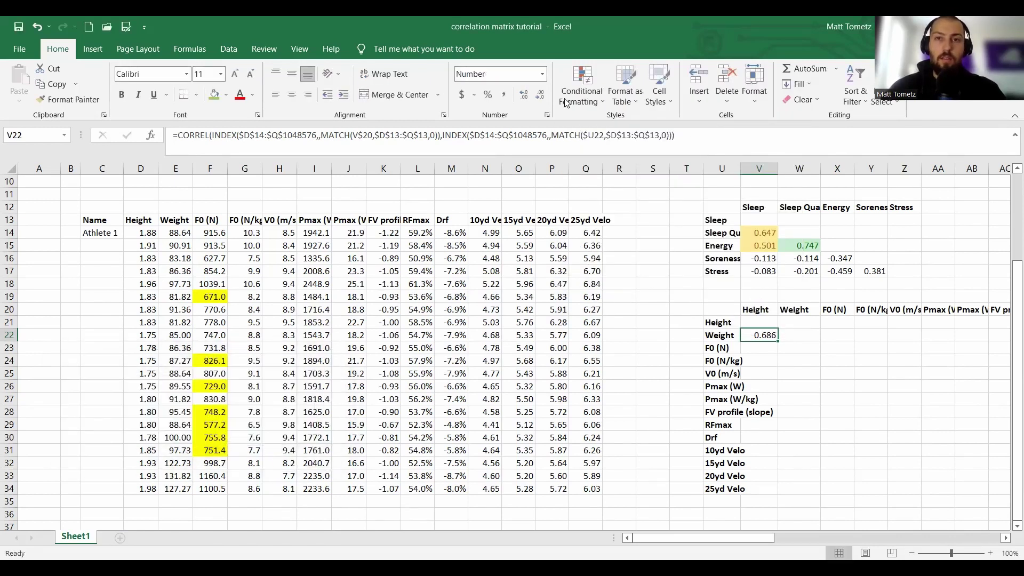
Add a conditional formatting rule to V22 giving values less than -.7 Light Red Fill with Dark Red Text
{"action": "left_click", "coordinate": [581, 85]}
{"action": "mouse_move", "coordinate": [621, 125]}
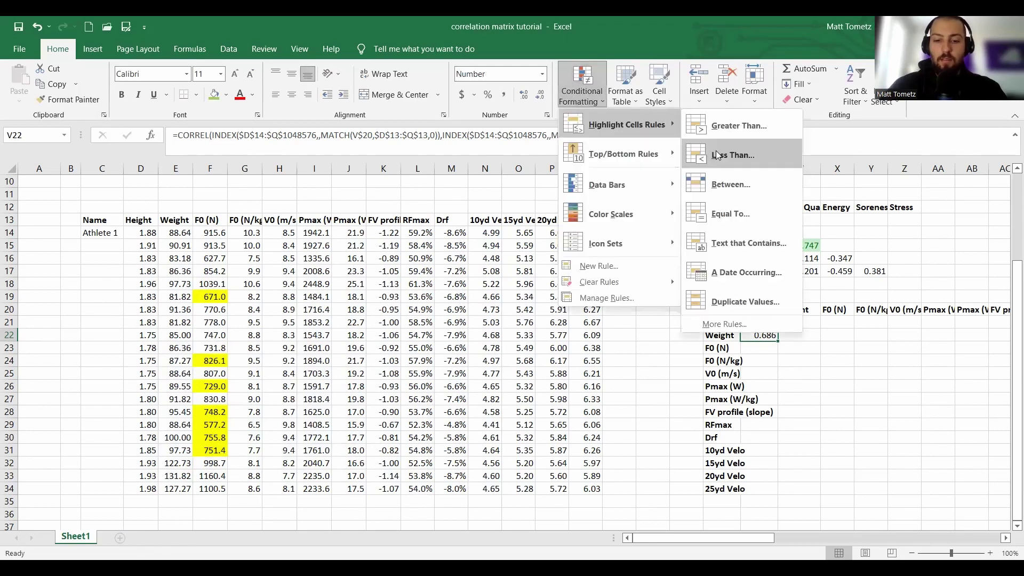
{"action": "left_click", "coordinate": [717, 154]}
{"action": "type", "text": "-.7"}
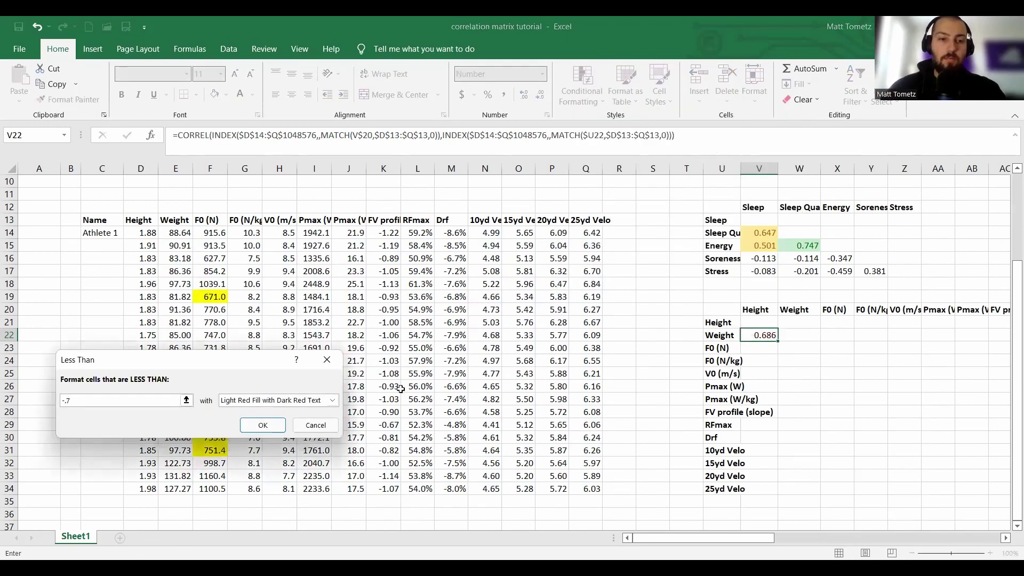
{"action": "left_click", "coordinate": [272, 425]}
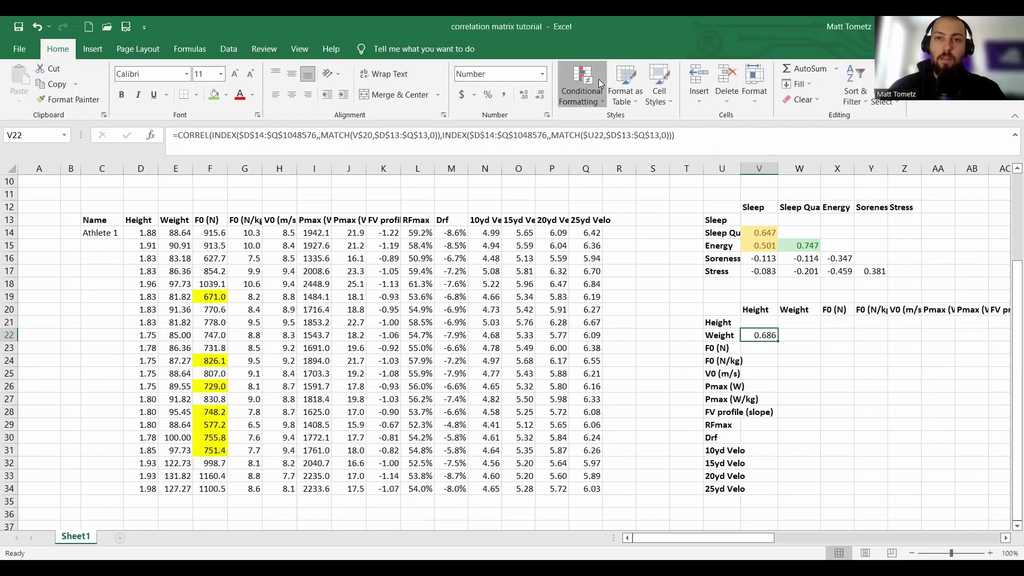
Add a conditional formatting rule to V22 giving values between .5 and .7 Yellow Fill with Dark Yellow Text
{"action": "left_click", "coordinate": [598, 79]}
{"action": "mouse_move", "coordinate": [624, 125]}
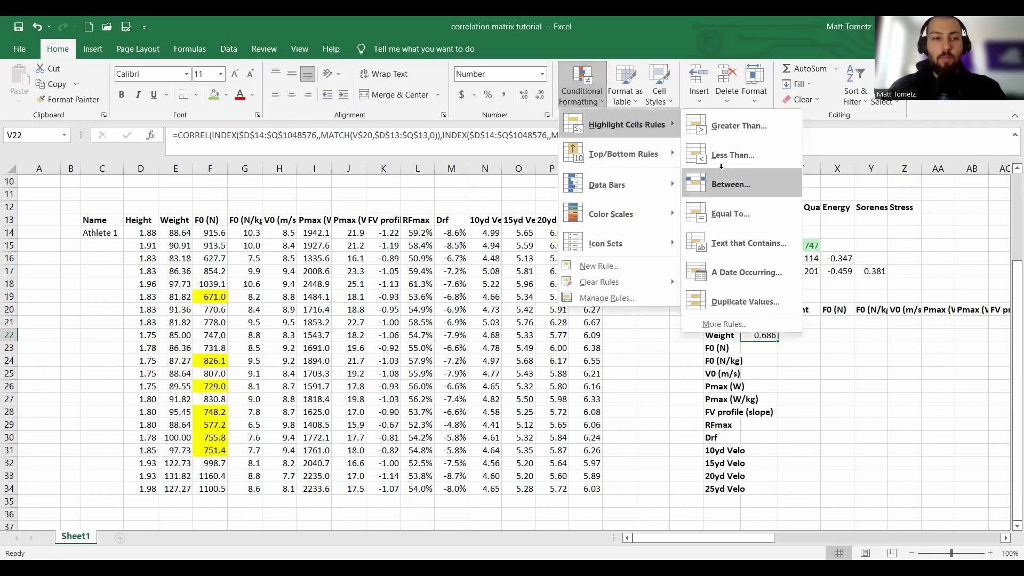
{"action": "left_click", "coordinate": [721, 167]}
{"action": "type", "text": ".5"}
{"action": "key", "text": "Tab"}
{"action": "type", "text": ".7"}
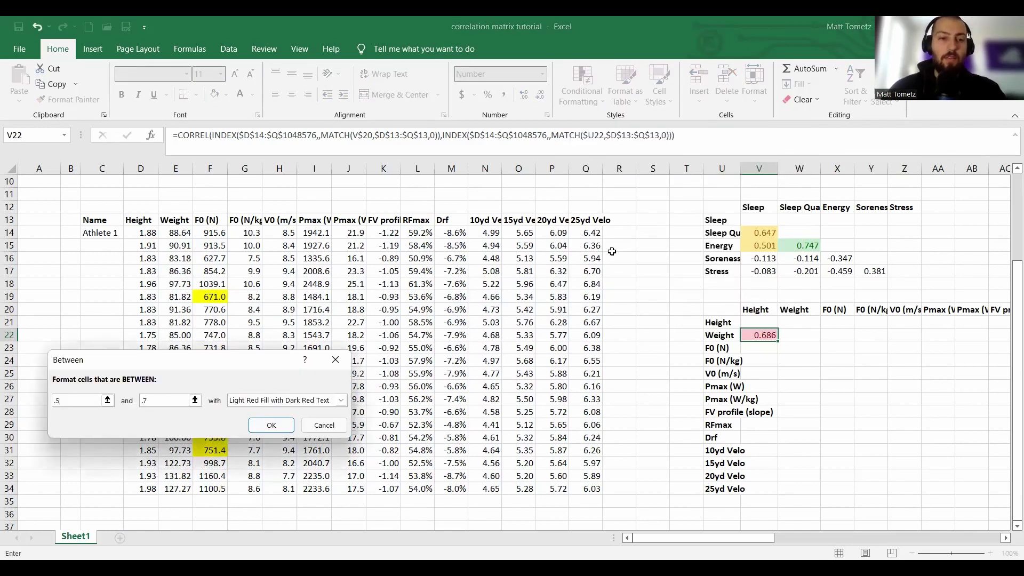
{"action": "left_click", "coordinate": [340, 400]}
{"action": "left_click", "coordinate": [283, 421]}
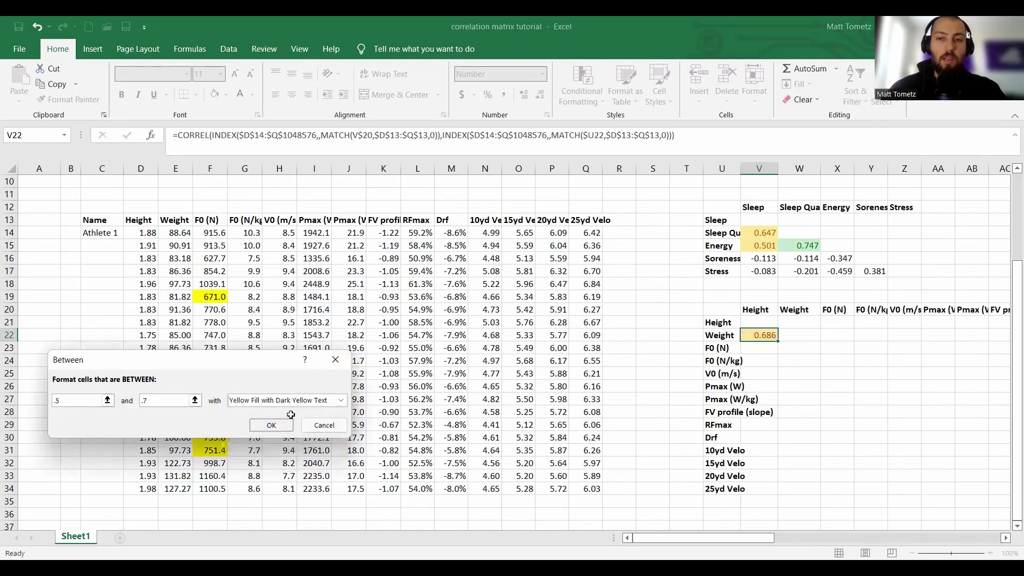
{"action": "left_click", "coordinate": [271, 425]}
Add a conditional formatting rule to V22 giving values between -.5 and -.7 Yellow Fill with Dark Yellow Text
{"action": "left_click", "coordinate": [581, 86]}
{"action": "mouse_move", "coordinate": [624, 125]}
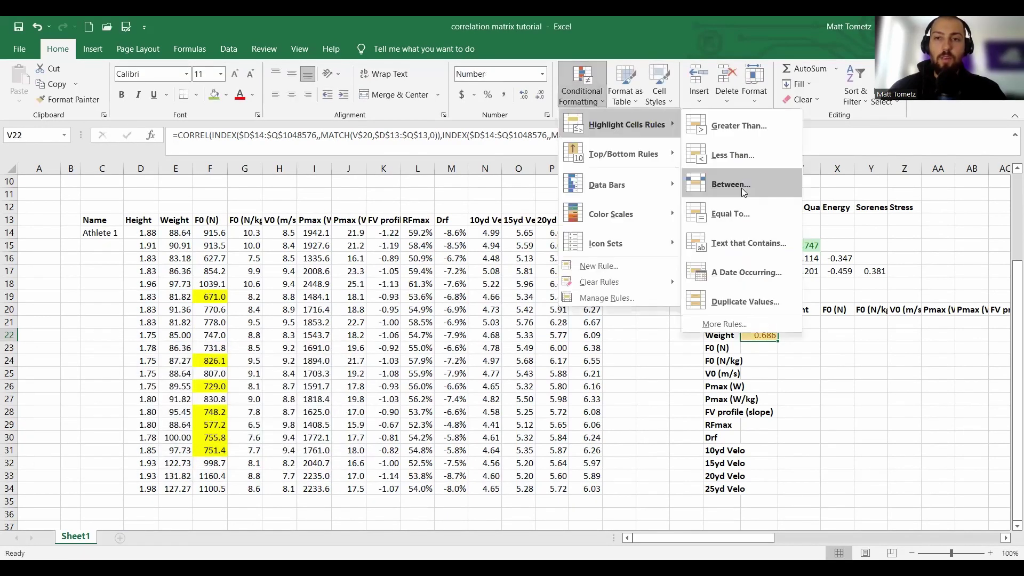
{"action": "left_click", "coordinate": [742, 188]}
{"action": "type", "text": "-.5"}
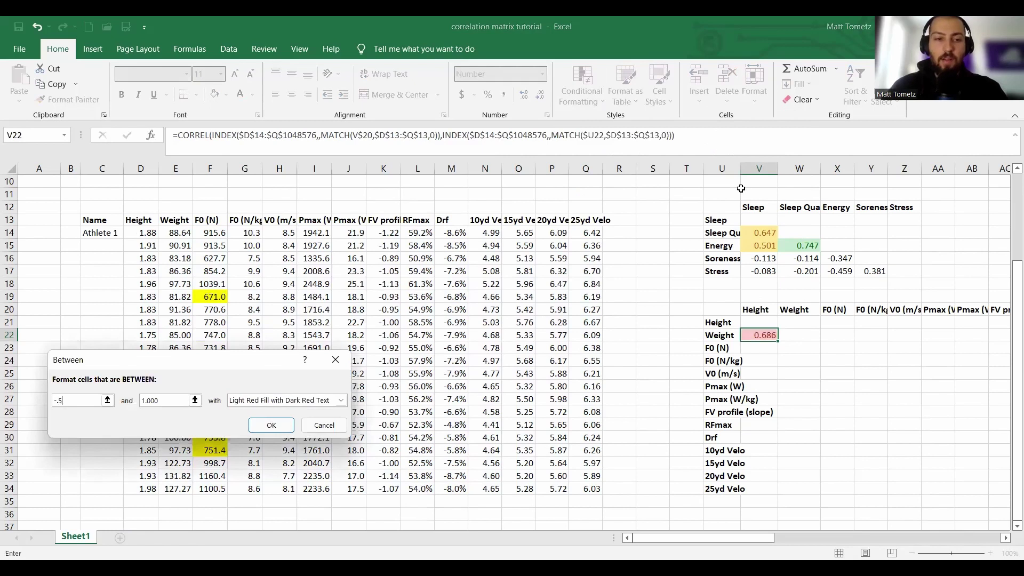
{"action": "key", "text": "Tab"}
{"action": "type", "text": "-.7"}
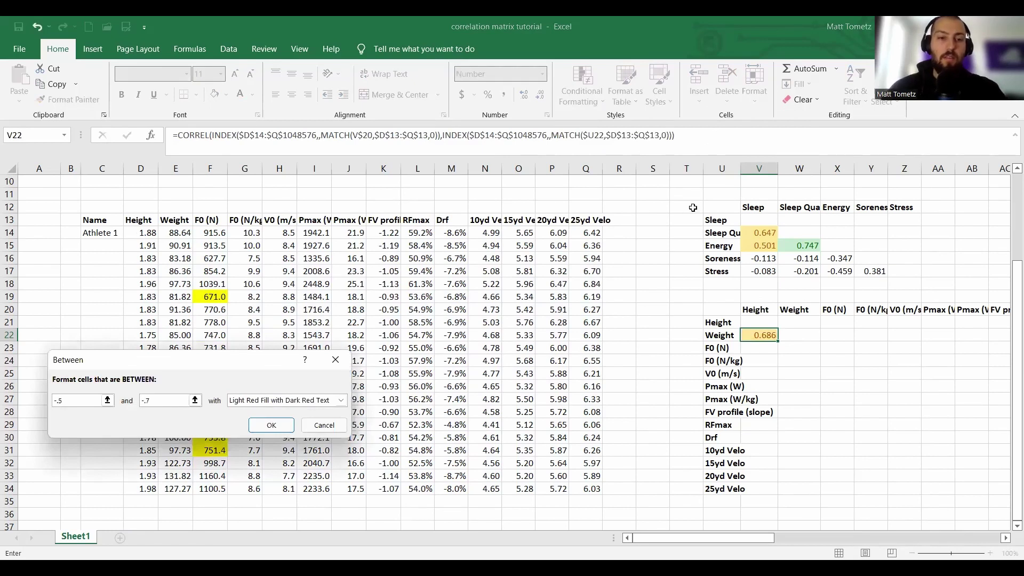
{"action": "left_click", "coordinate": [320, 399]}
{"action": "left_click", "coordinate": [295, 421]}
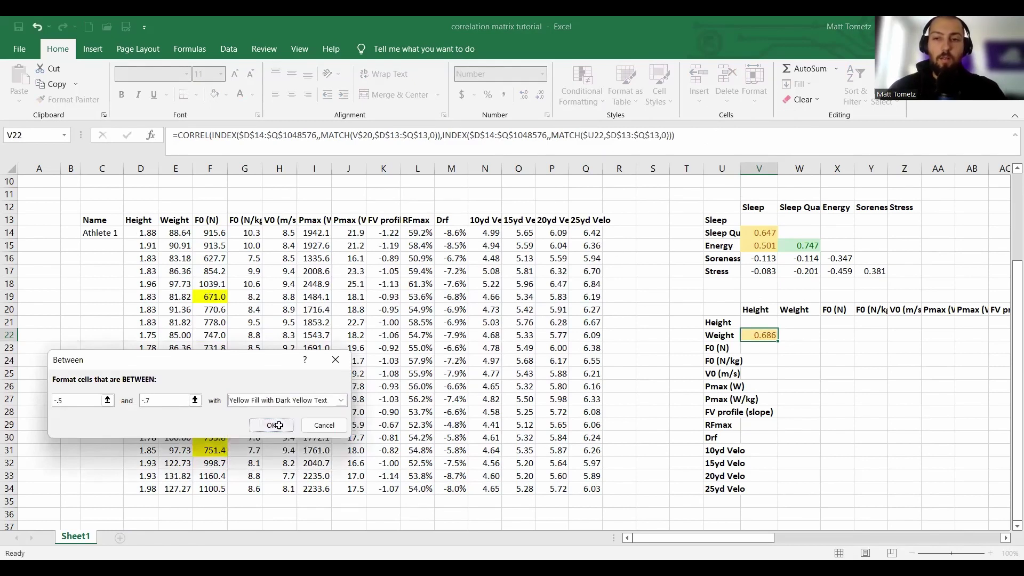
{"action": "left_click", "coordinate": [271, 425]}
Fill the second matrix's diagonal cells black, from V21 (Height with Height) through AI34 (25yd Velo with 25yd Velo)
{"action": "scroll", "coordinate": [511, 346], "scroll_direction": "right", "scroll_amount": 5}
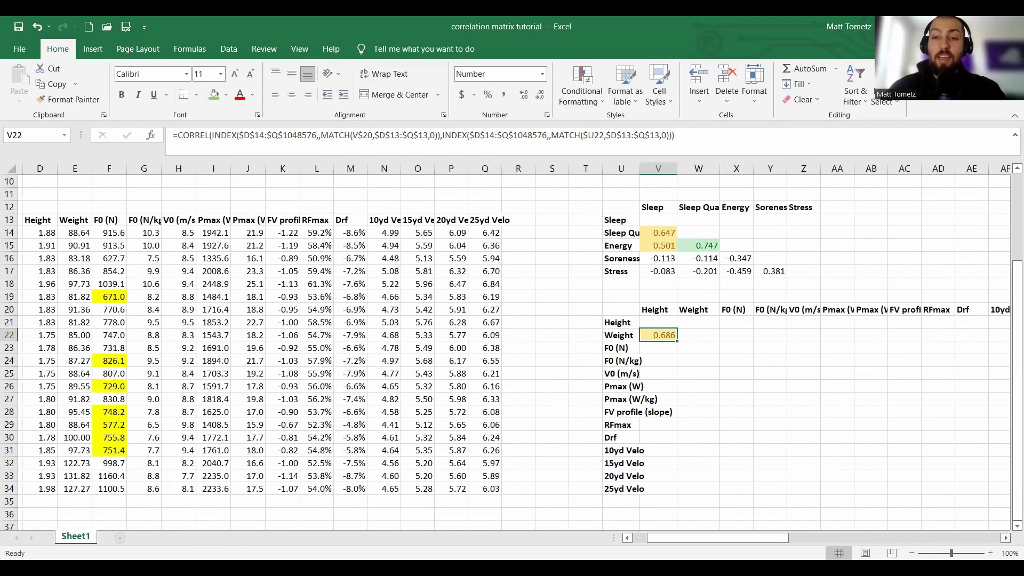
{"action": "scroll", "coordinate": [896, 478], "scroll_direction": "down", "scroll_amount": 2}
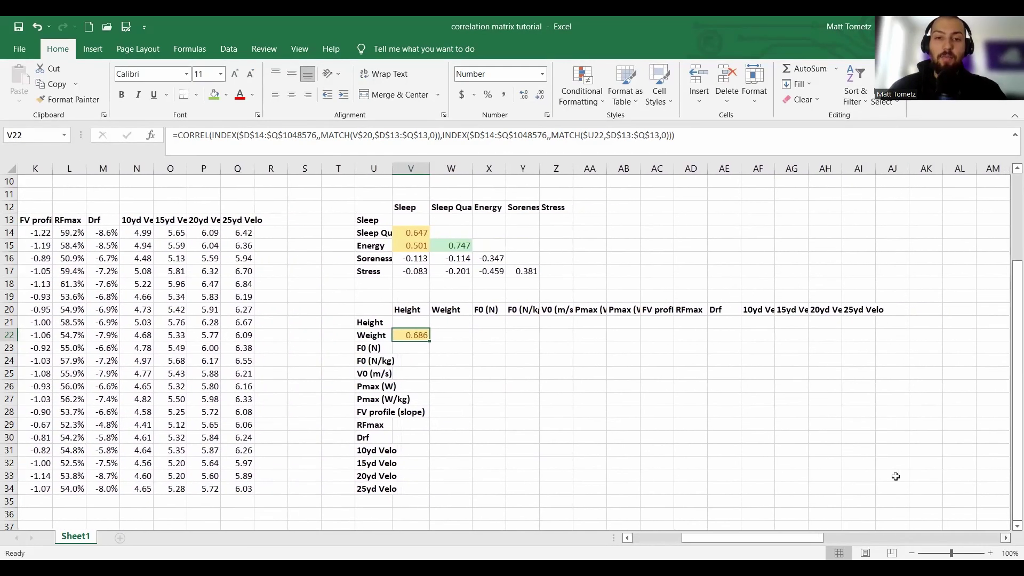
{"action": "left_click", "coordinate": [426, 247]}
{"action": "left_click", "coordinate": [451, 258], "text": "ctrl"}
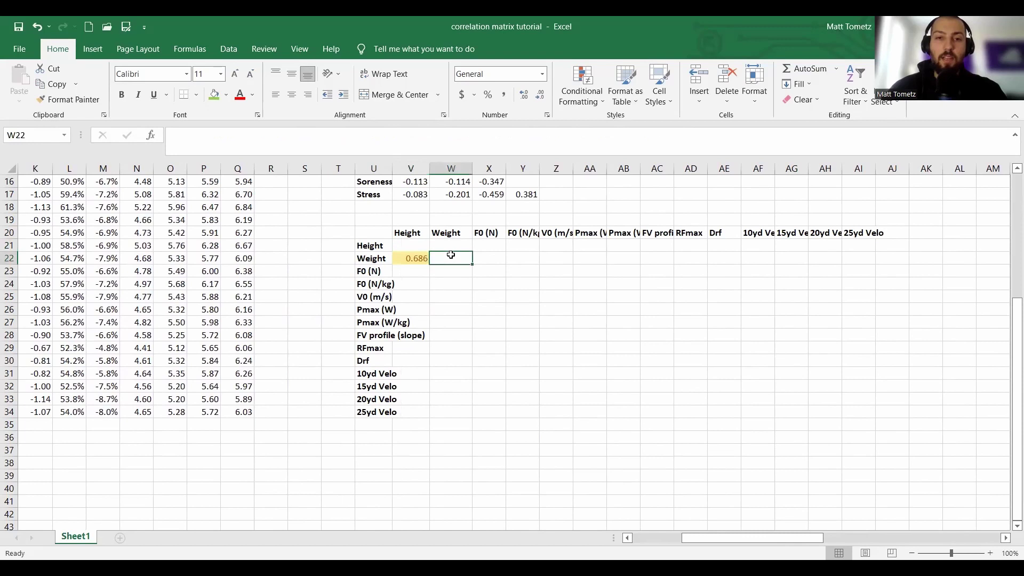
{"action": "left_click", "coordinate": [422, 248]}
{"action": "left_click", "coordinate": [446, 258], "text": "ctrl"}
{"action": "left_click", "coordinate": [480, 272], "text": "ctrl"}
{"action": "left_click", "coordinate": [512, 283], "text": "ctrl"}
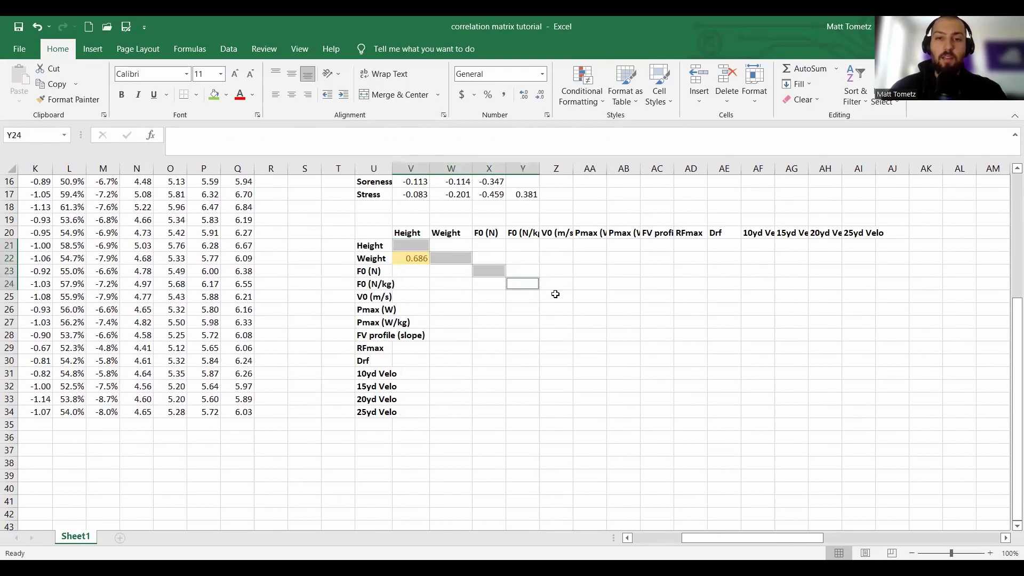
{"action": "left_click", "coordinate": [555, 295], "text": "ctrl"}
{"action": "left_click", "coordinate": [590, 308], "text": "ctrl"}
{"action": "left_click", "coordinate": [620, 322], "text": "ctrl"}
{"action": "left_click", "coordinate": [651, 336], "text": "ctrl"}
{"action": "left_click", "coordinate": [678, 346], "text": "ctrl"}
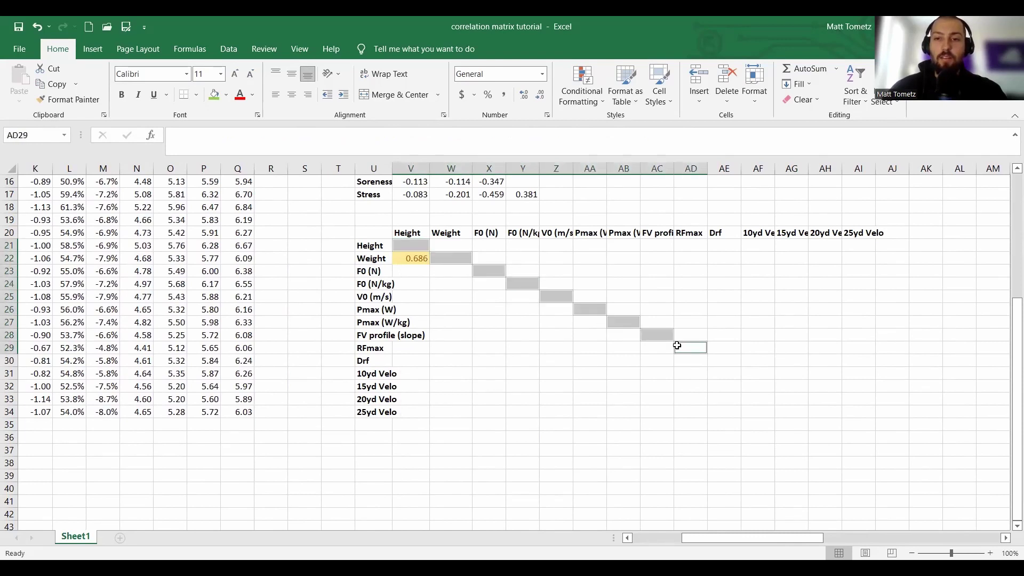
{"action": "left_click", "coordinate": [729, 360], "text": "ctrl"}
{"action": "left_click", "coordinate": [762, 373], "text": "ctrl"}
{"action": "key", "text": "F4"}
{"action": "left_click", "coordinate": [817, 397]}
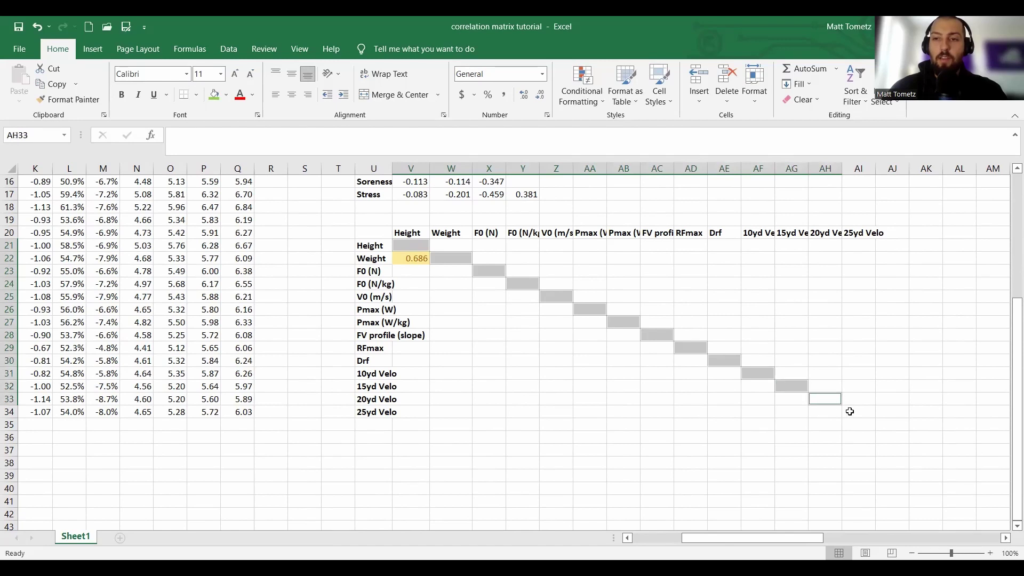
{"action": "key", "text": "F4"}
{"action": "left_click", "coordinate": [849, 411]}
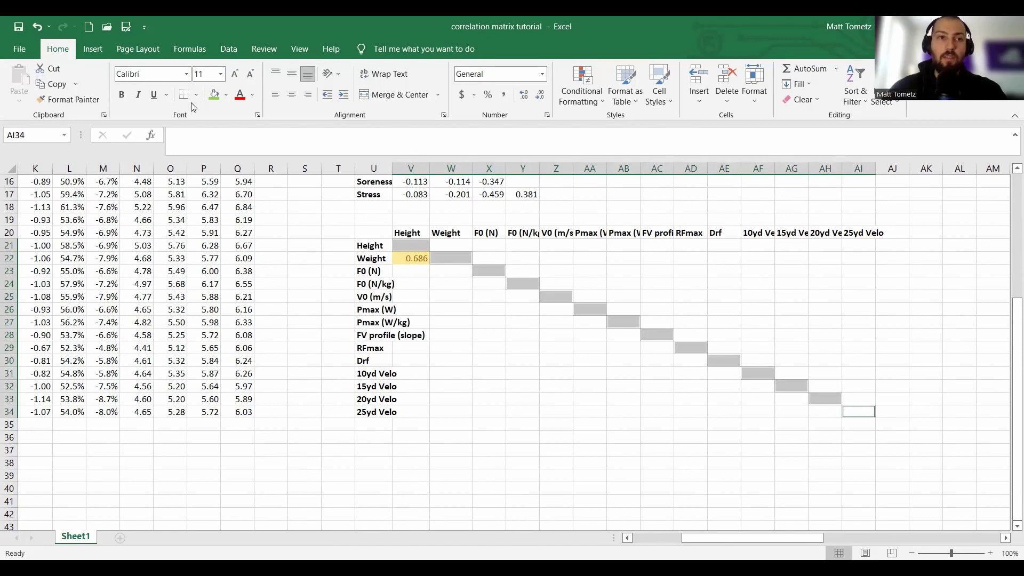
{"action": "left_click", "coordinate": [226, 94]}
{"action": "left_click", "coordinate": [223, 125]}
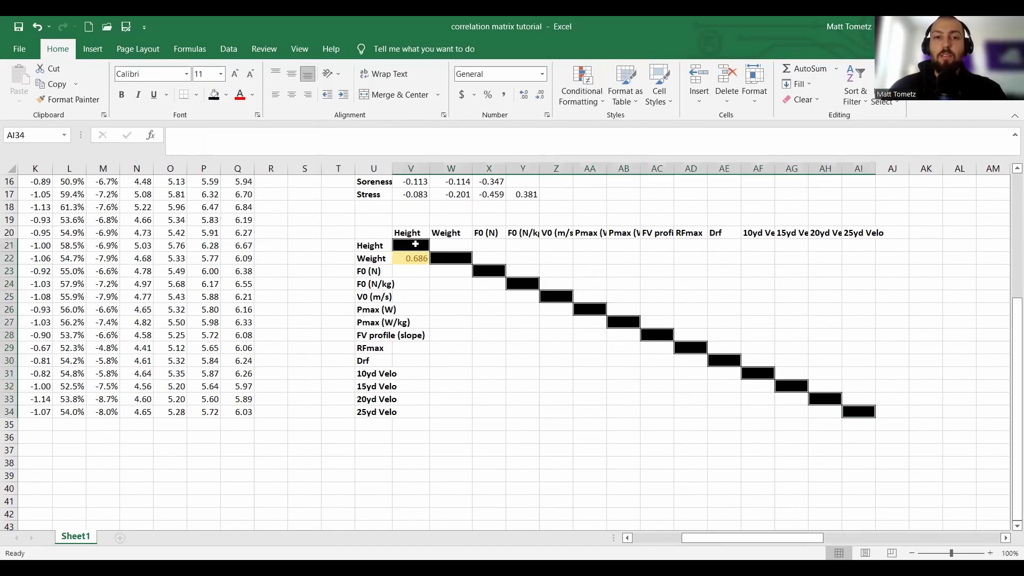
{"action": "left_click", "coordinate": [425, 245]}
{"action": "left_click", "coordinate": [447, 256]}
{"action": "left_click", "coordinate": [492, 269]}
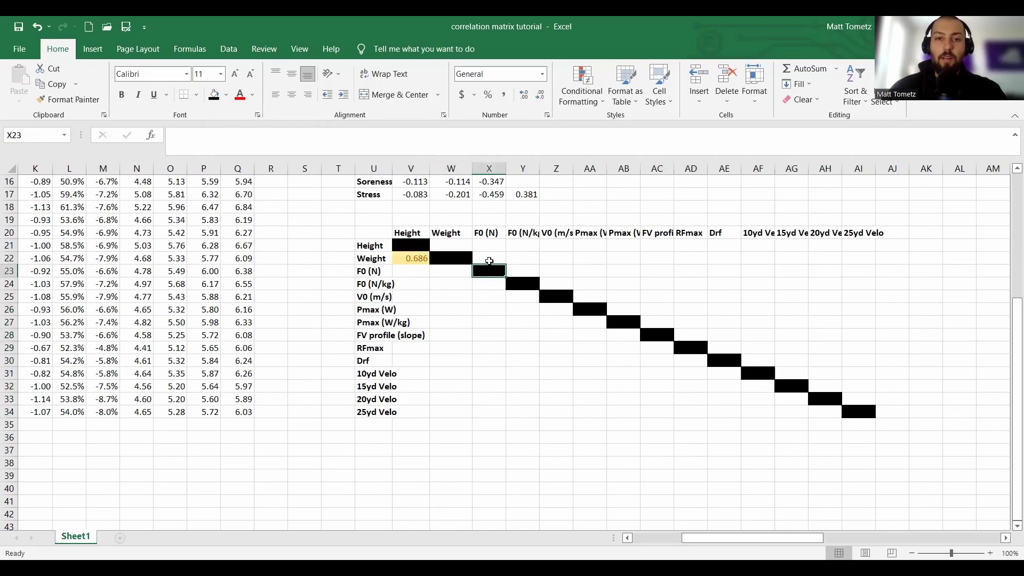
{"action": "left_click", "coordinate": [425, 257]}
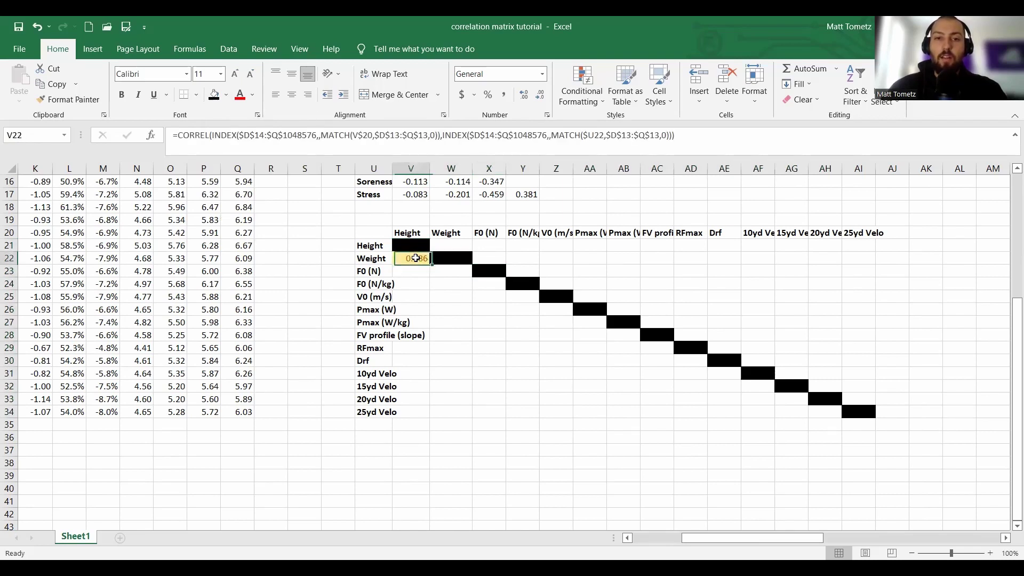
{"action": "left_click", "coordinate": [443, 246]}
Copy V22's formula and formatting into each cell directly below the black diagonal, from W23 through AH34
{"action": "left_click", "coordinate": [425, 257]}
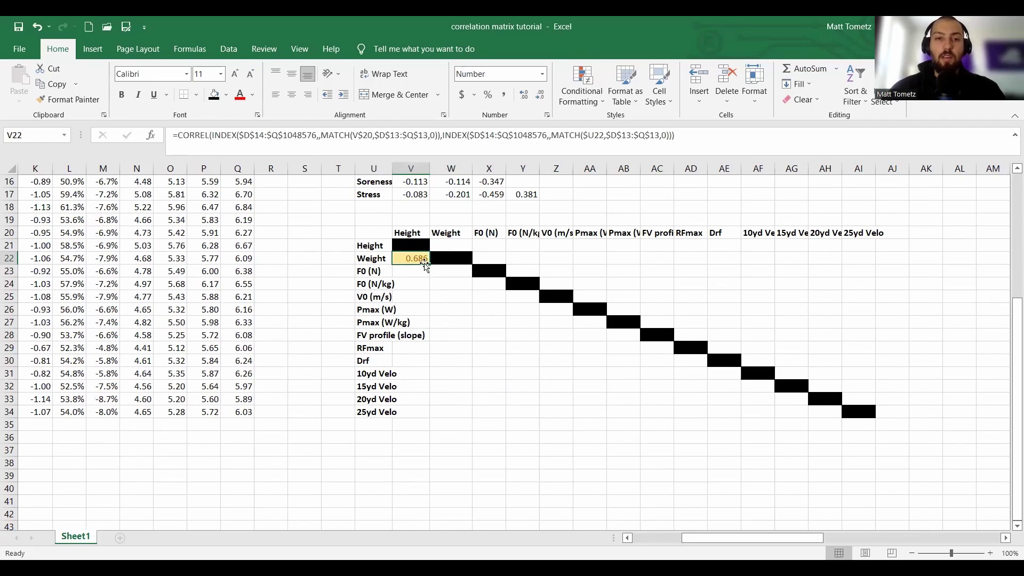
{"action": "key", "text": "ctrl+c"}
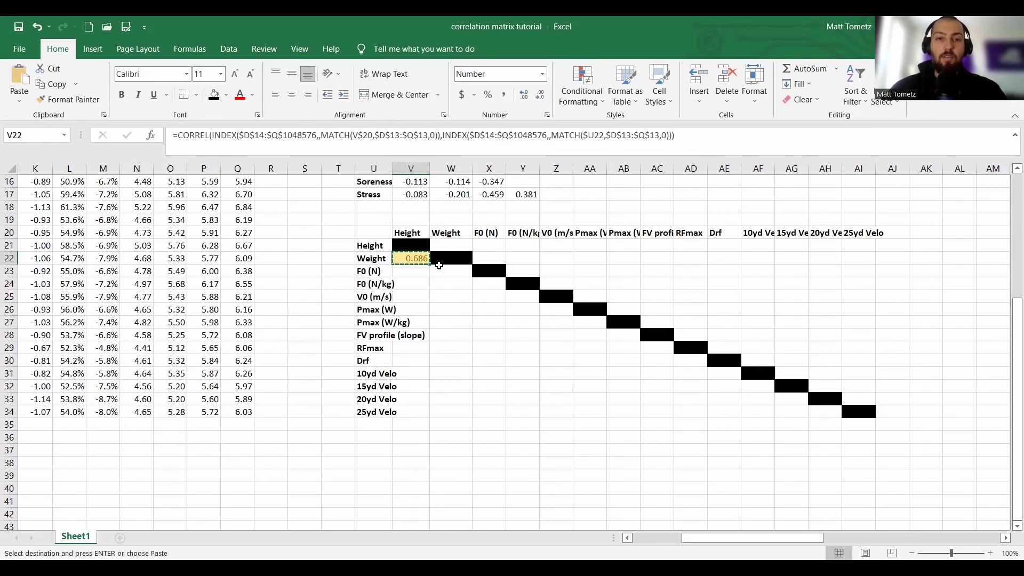
{"action": "left_click", "coordinate": [464, 270]}
{"action": "key", "text": "ctrl+v"}
{"action": "left_click", "coordinate": [498, 284]}
{"action": "key", "text": "ctrl+v"}
{"action": "left_click", "coordinate": [520, 297]}
{"action": "key", "text": "ctrl+v"}
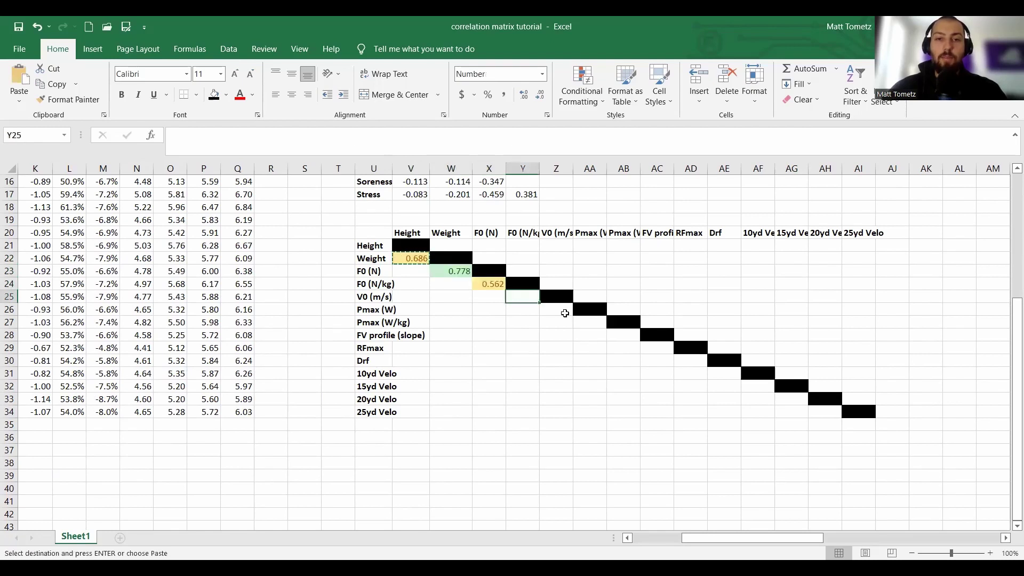
{"action": "left_click", "coordinate": [554, 309]}
{"action": "key", "text": "ctrl+v"}
{"action": "left_click", "coordinate": [591, 322]}
{"action": "key", "text": "ctrl+v"}
{"action": "left_click", "coordinate": [619, 335]}
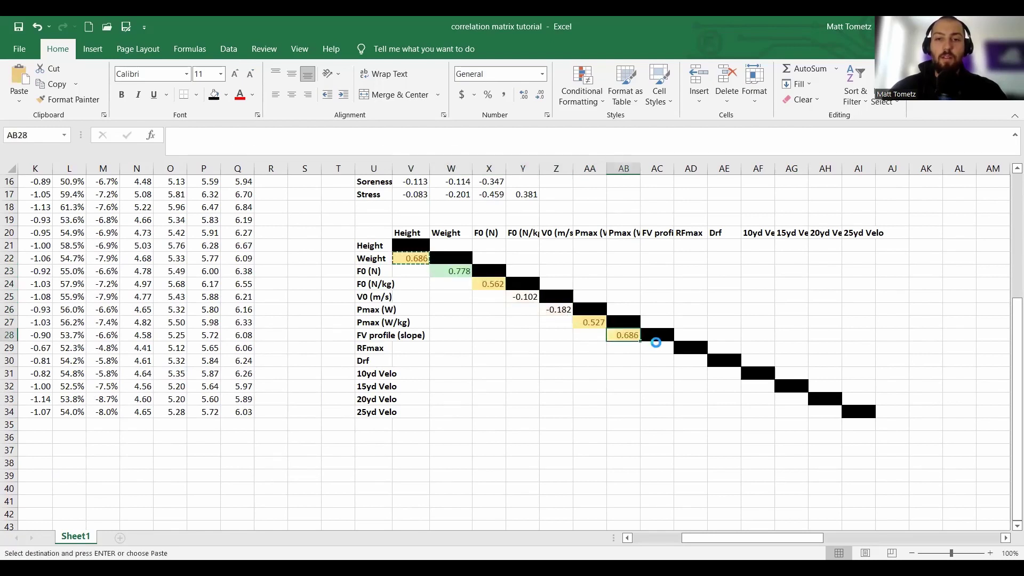
{"action": "key", "text": "ctrl+v"}
{"action": "left_click", "coordinate": [657, 347]}
{"action": "key", "text": "ctrl+v"}
{"action": "left_click", "coordinate": [690, 360]}
{"action": "key", "text": "ctrl+v"}
{"action": "left_click", "coordinate": [712, 372]}
{"action": "key", "text": "ctrl+v"}
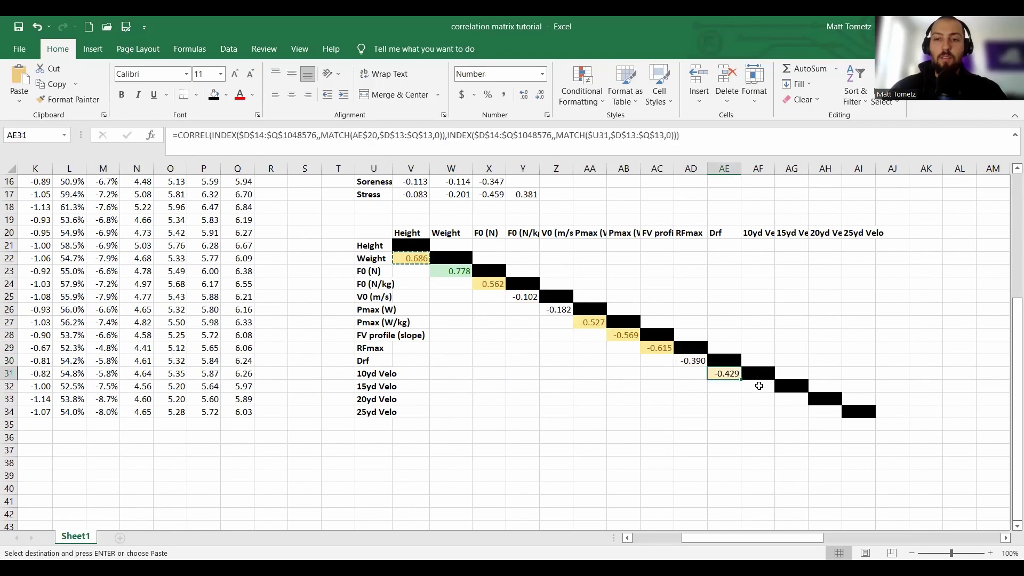
{"action": "left_click", "coordinate": [757, 386]}
{"action": "key", "text": "ctrl+v"}
{"action": "left_click", "coordinate": [791, 399]}
{"action": "key", "text": "ctrl+v"}
{"action": "left_click", "coordinate": [813, 409]}
{"action": "key", "text": "Return"}
Fill the correlation formula down to row 34 in columns V through AD, starting from the cell below each black diagonal cell
{"action": "left_click", "coordinate": [416, 257]}
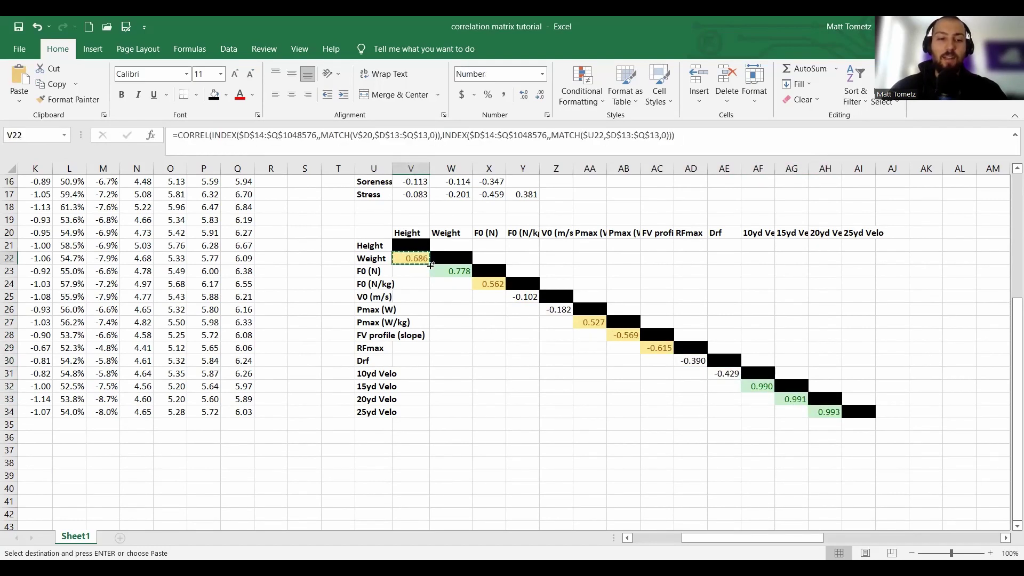
{"action": "key", "text": "Escape"}
{"action": "mouse_move", "coordinate": [429, 265]}
{"action": "left_mouse_down"}
{"action": "mouse_move", "coordinate": [430, 417]}
{"action": "mouse_move", "coordinate": [449, 275]}
{"action": "mouse_move", "coordinate": [473, 421]}
{"action": "left_mouse_up"}
{"action": "left_click", "coordinate": [448, 275]}
{"action": "left_click", "coordinate": [489, 284]}
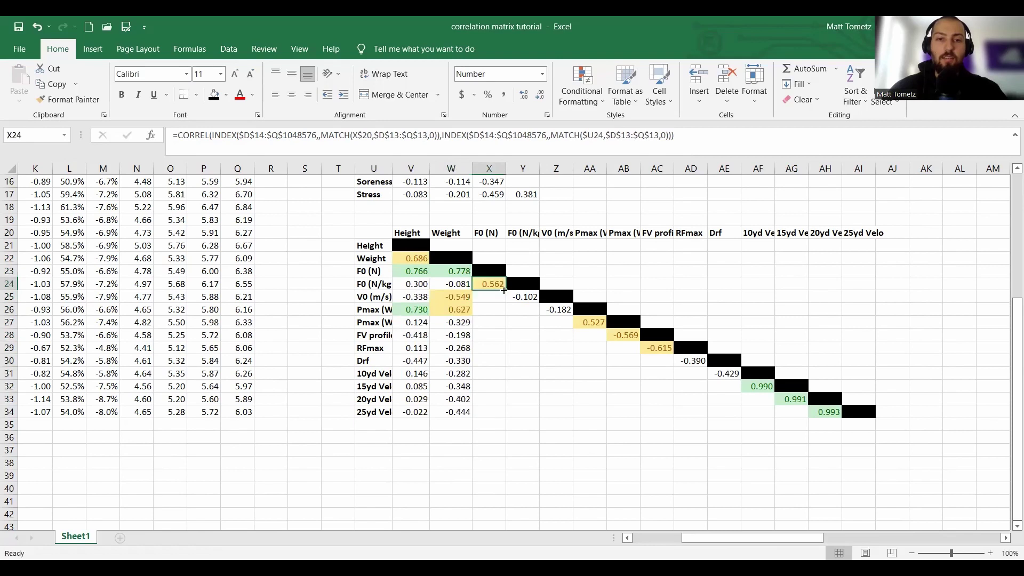
{"action": "left_click_drag", "start_coordinate": [506, 291], "coordinate": [501, 417]}
{"action": "left_click", "coordinate": [522, 297]}
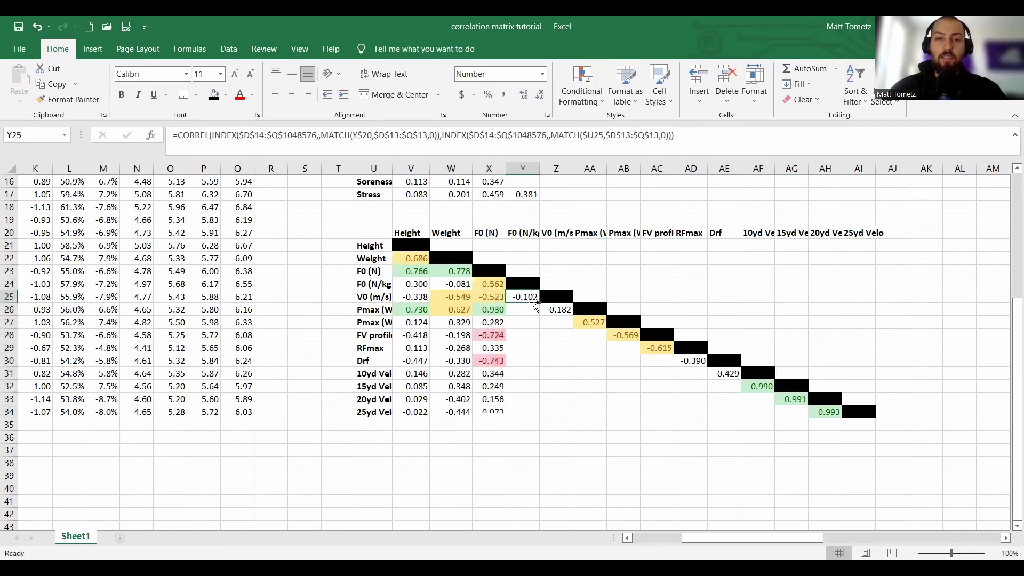
{"action": "left_click_drag", "start_coordinate": [540, 303], "coordinate": [533, 416]}
{"action": "left_click", "coordinate": [556, 309]}
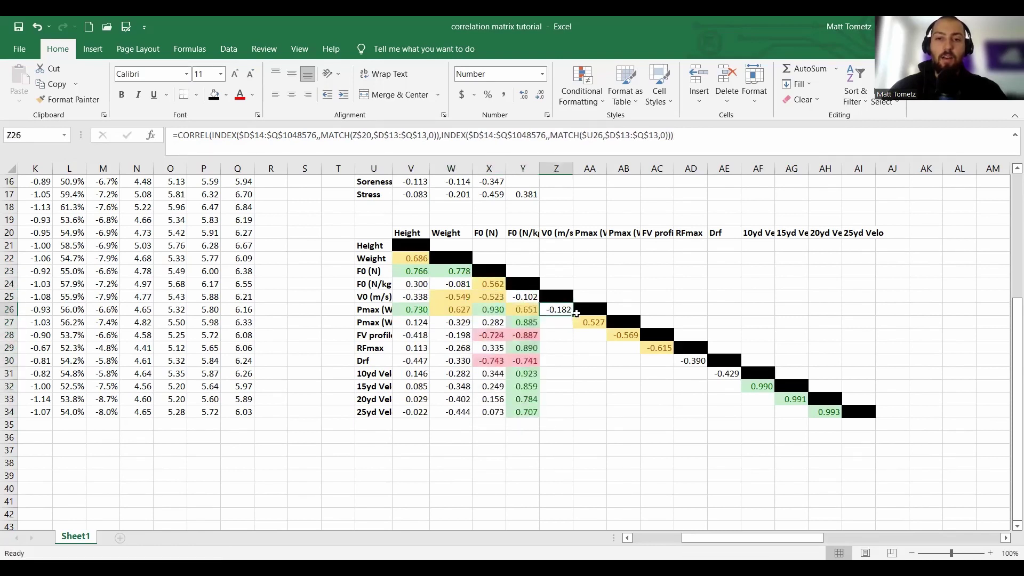
{"action": "left_click_drag", "start_coordinate": [573, 316], "coordinate": [572, 420]}
{"action": "left_click", "coordinate": [589, 323]}
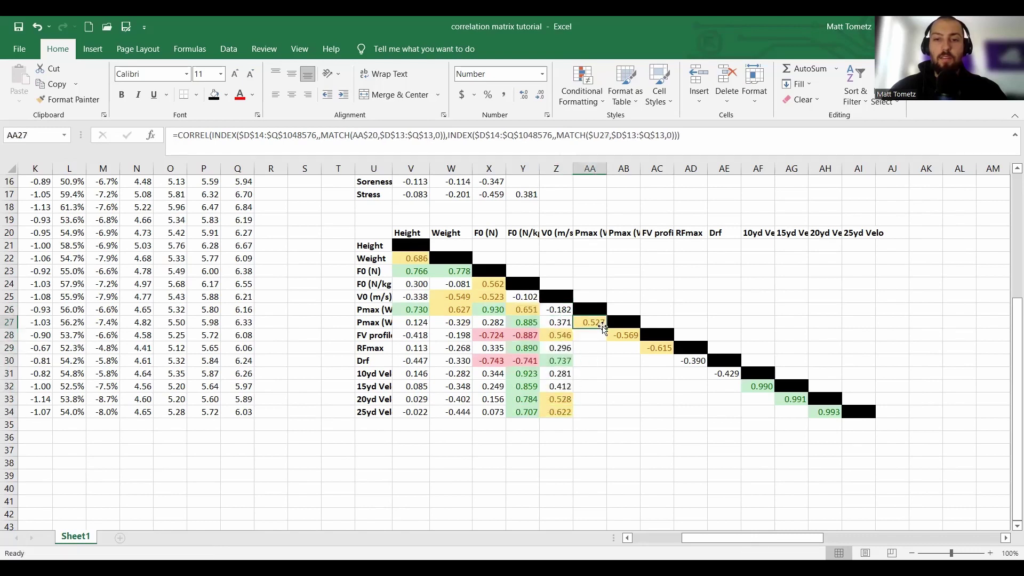
{"action": "left_click_drag", "start_coordinate": [606, 329], "coordinate": [596, 418]}
{"action": "left_click", "coordinate": [623, 335]}
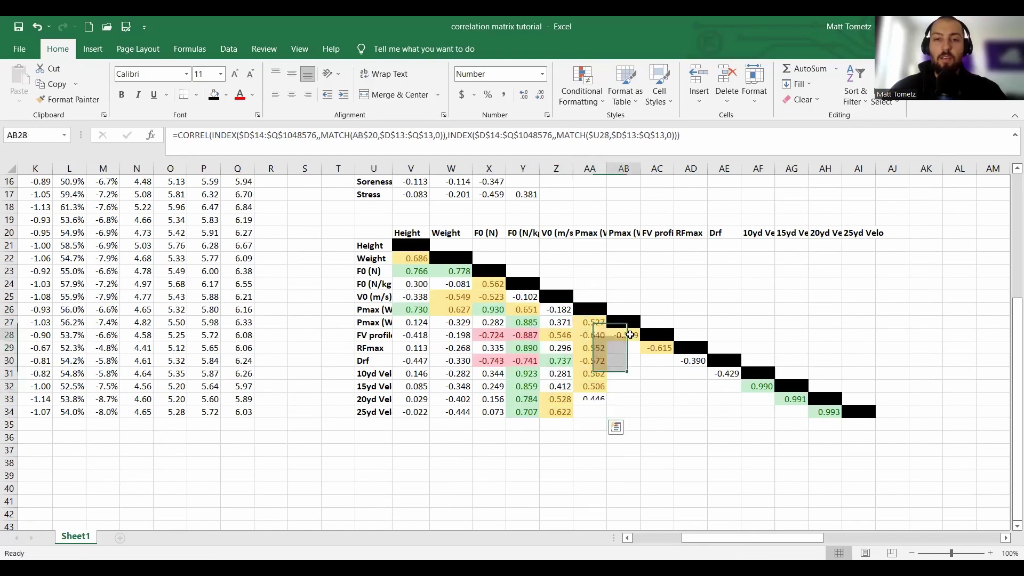
{"action": "left_click_drag", "start_coordinate": [640, 341], "coordinate": [636, 418]}
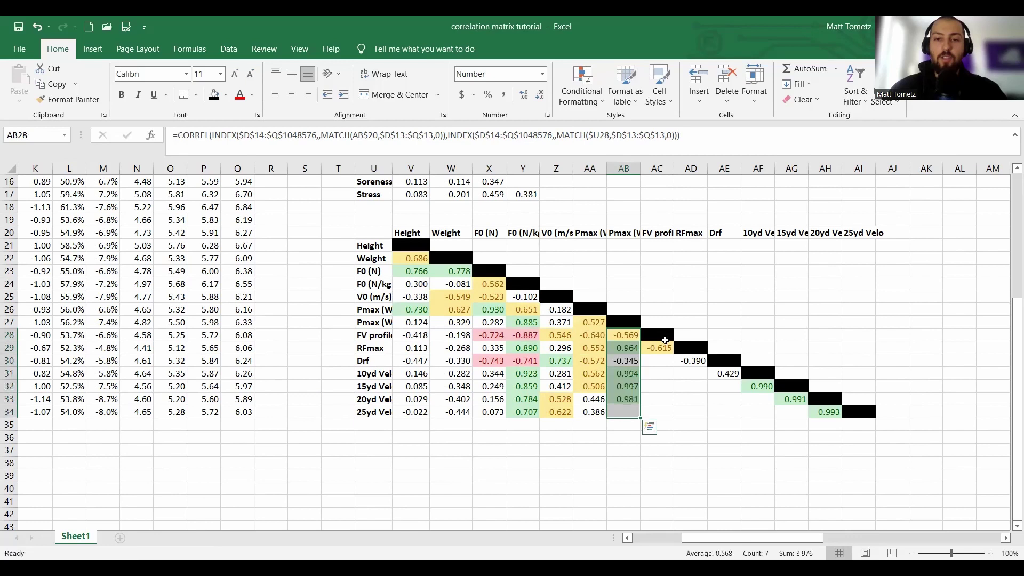
{"action": "left_click", "coordinate": [667, 352]}
{"action": "left_click_drag", "start_coordinate": [671, 356], "coordinate": [667, 418]}
{"action": "left_click", "coordinate": [700, 365]}
{"action": "left_click_drag", "start_coordinate": [702, 368], "coordinate": [699, 418]}
Examine the header, label and data ranges referenced by the CORREL formula in AD30 (RFmax with Drf)
{"action": "double_click", "coordinate": [691, 364]}
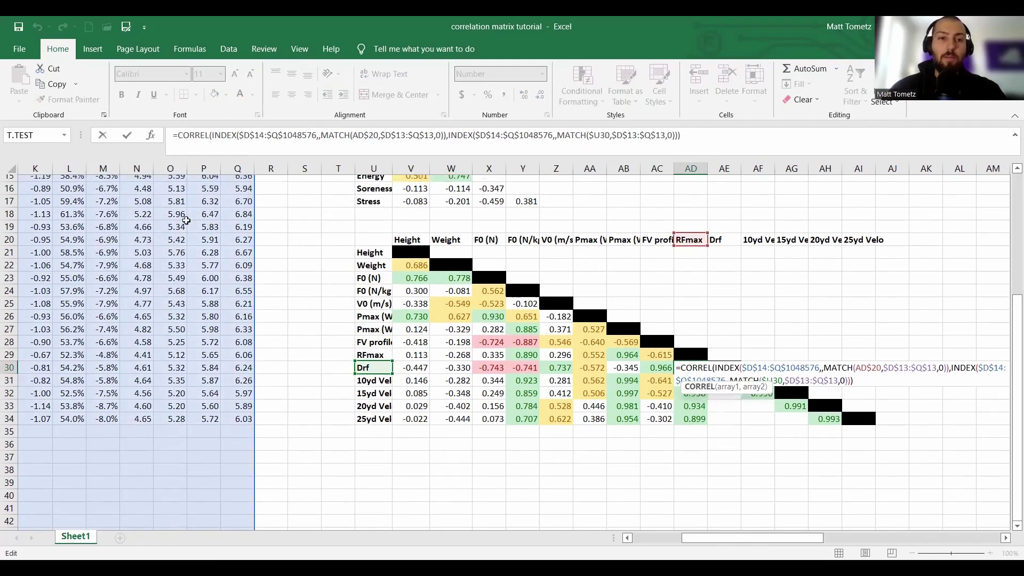
{"action": "scroll", "coordinate": [186, 221], "scroll_direction": "up", "scroll_amount": 1}
{"action": "scroll", "coordinate": [325, 294], "scroll_direction": "left", "scroll_amount": 4}
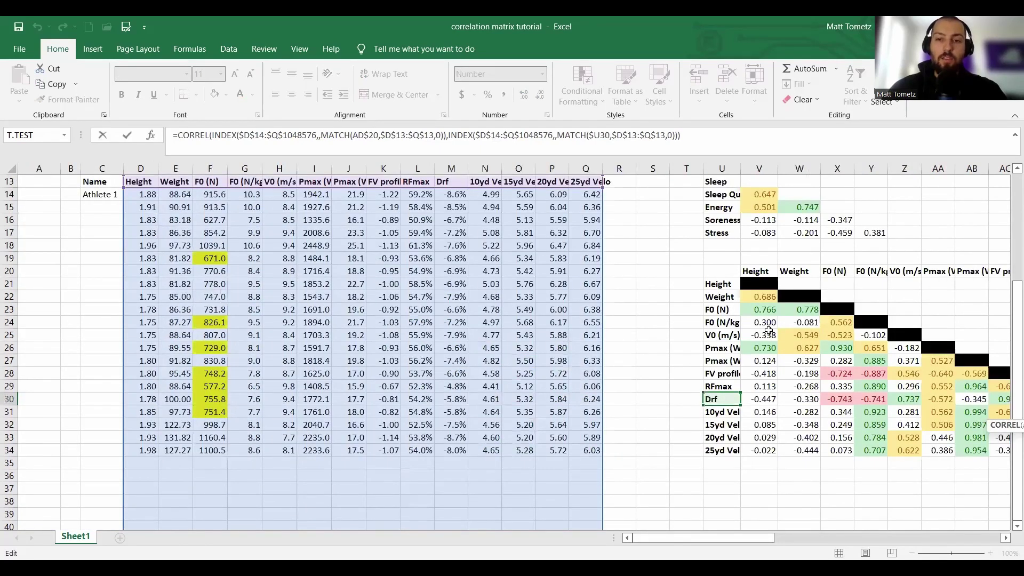
{"action": "scroll", "coordinate": [736, 284], "scroll_direction": "right", "scroll_amount": 3}
{"action": "scroll", "coordinate": [672, 295], "scroll_direction": "right", "scroll_amount": 1}
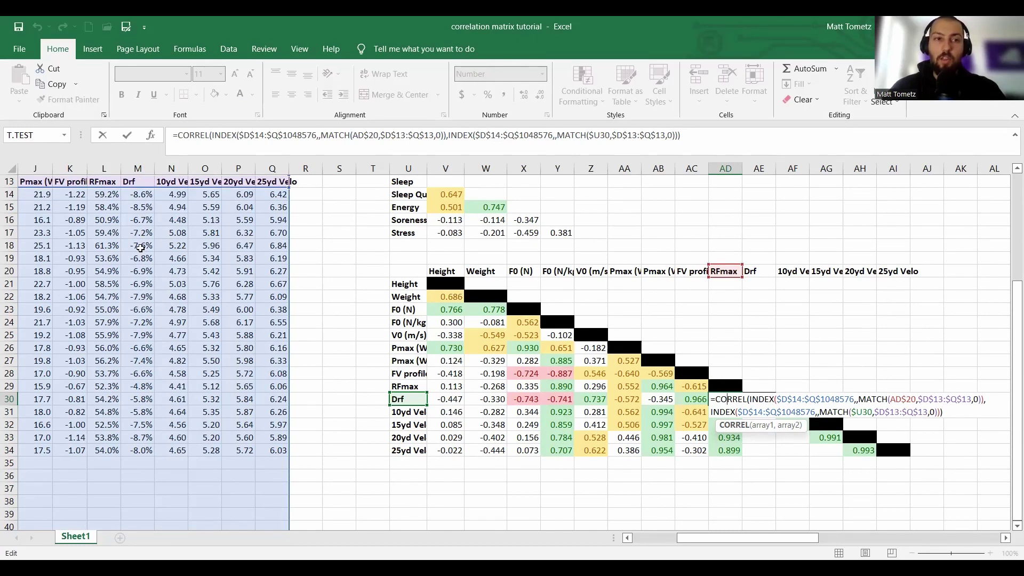
{"action": "key", "text": "Return"}
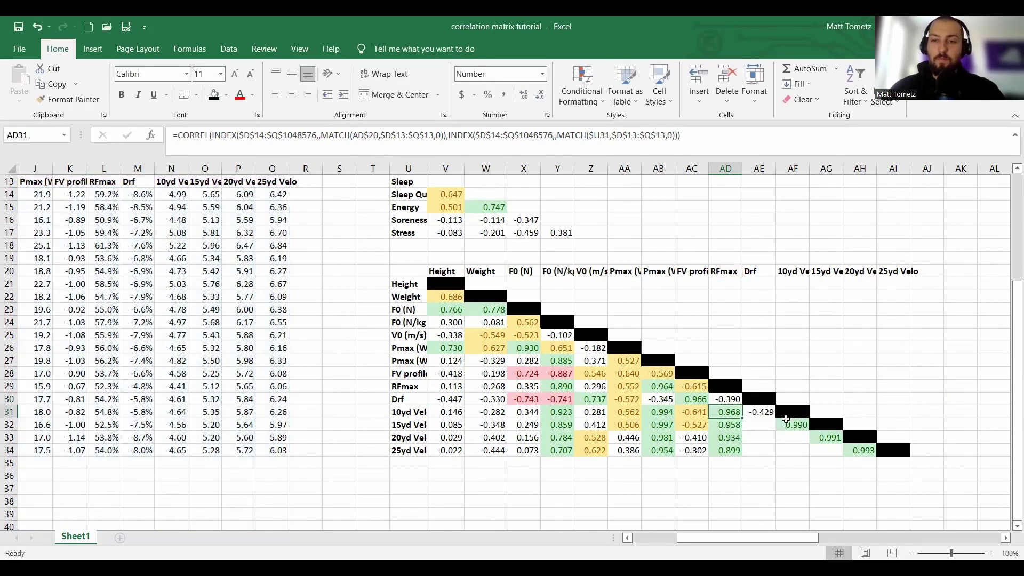
Fill the correlation formula down to row 34 from AE31, AF32 and AG33 in the remaining columns of the second matrix
{"action": "left_click", "coordinate": [761, 412]}
{"action": "left_click_drag", "start_coordinate": [773, 434], "coordinate": [842, 454]}
{"action": "left_click", "coordinate": [803, 427]}
{"action": "left_click", "coordinate": [826, 437]}
{"action": "left_click_drag", "start_coordinate": [825, 391], "coordinate": [825, 391]}
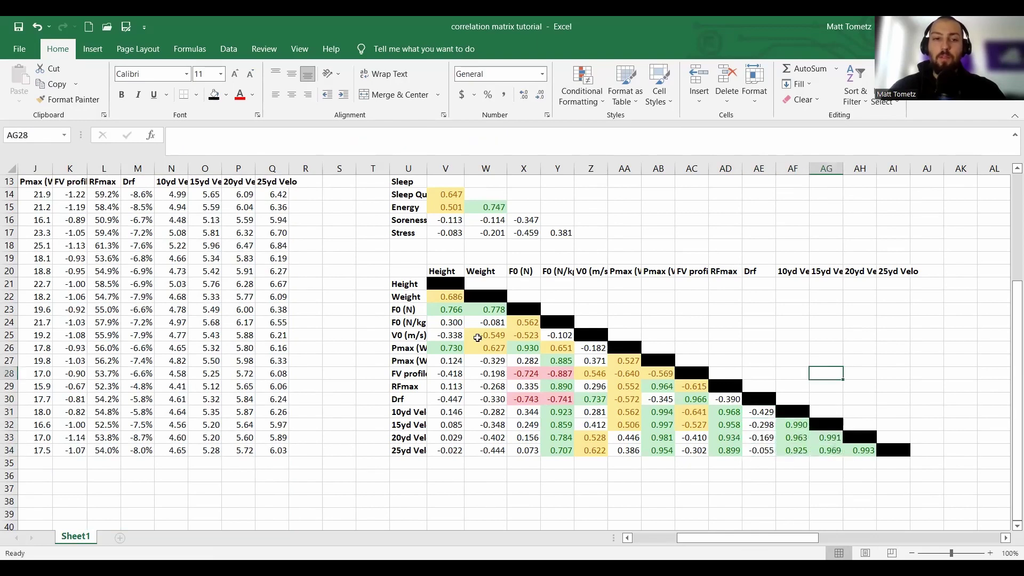
Examine the data, header and label ranges referenced by the CORREL formula in V22 (Height with Weight)
{"action": "scroll", "coordinate": [825, 391], "scroll_direction": "left", "scroll_amount": 3}
{"action": "left_click", "coordinate": [147, 460]}
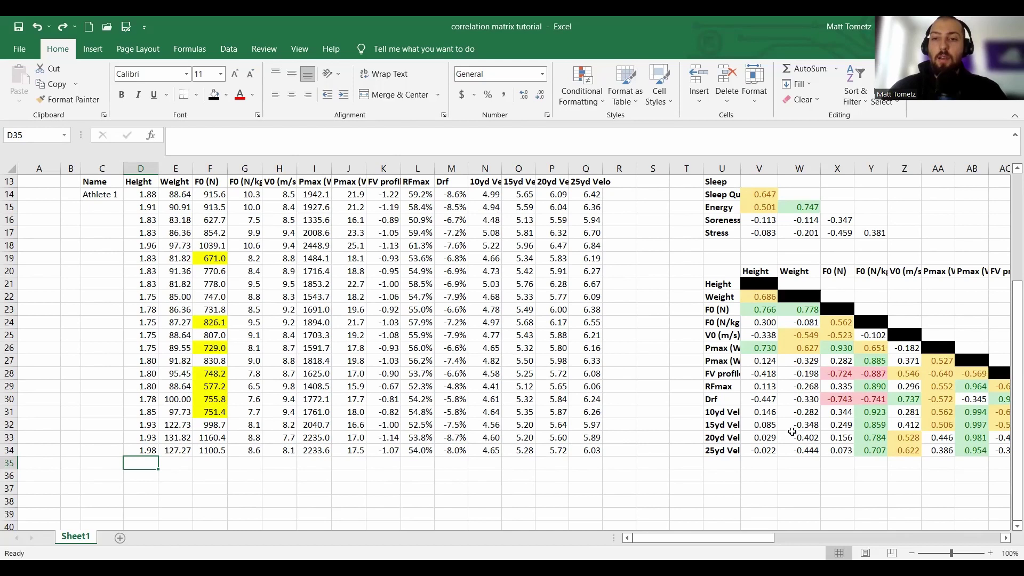
{"action": "left_click", "coordinate": [756, 296]}
{"action": "double_click", "coordinate": [755, 297]}
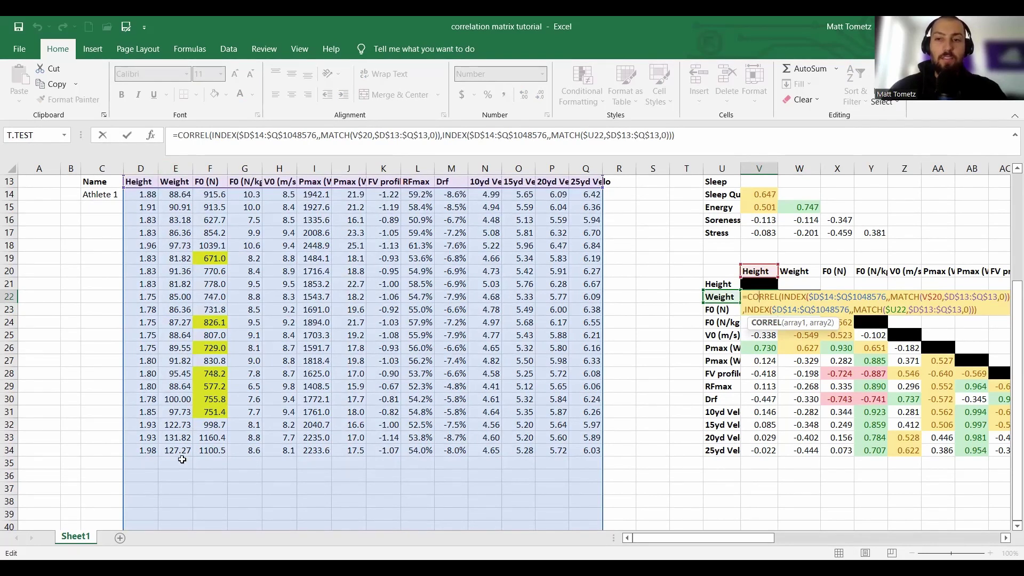
Add a test data row in row 35 with Height 2, Weight 200, F0 (N) 1000, F0 (N/kg) 10 and V0 (m/s) 8
{"action": "left_click", "coordinate": [138, 464]}
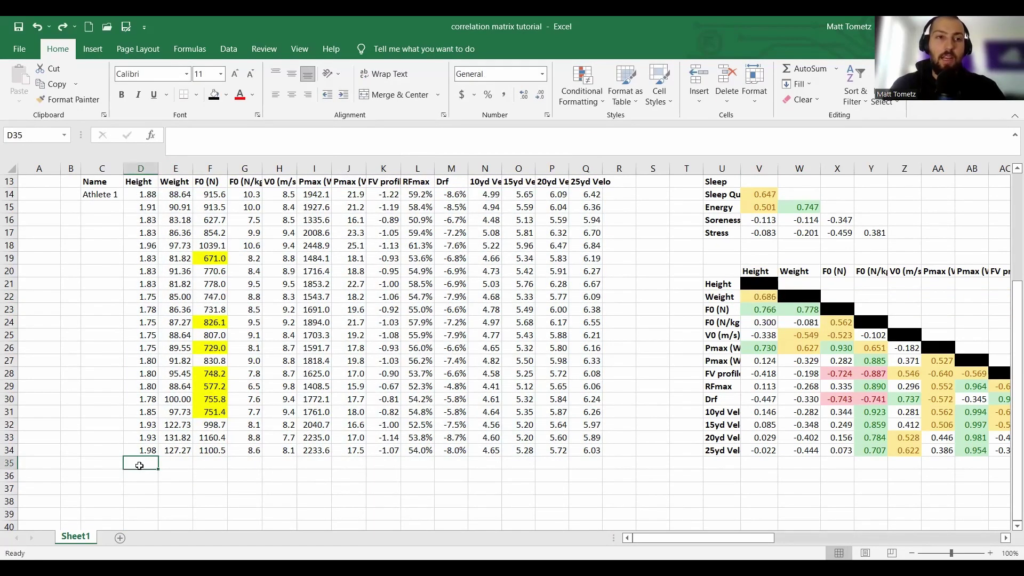
{"action": "type", "text": "2"}
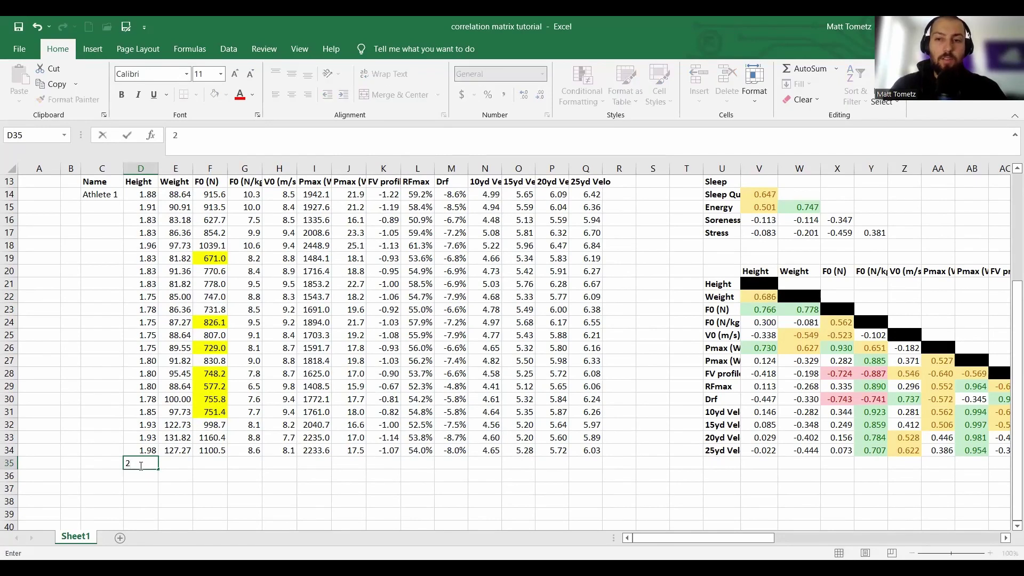
{"action": "key", "text": "Tab"}
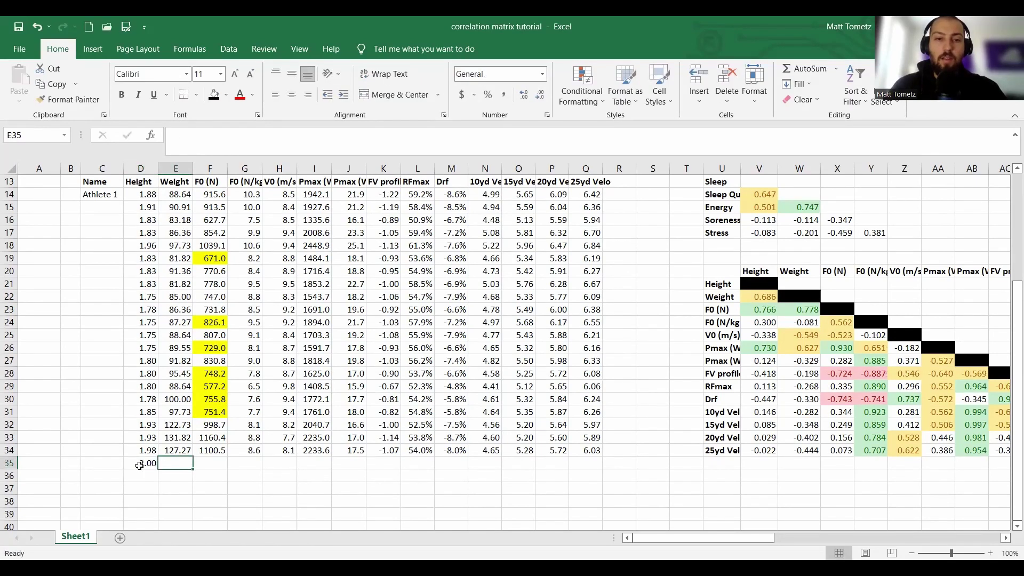
{"action": "type", "text": "200"}
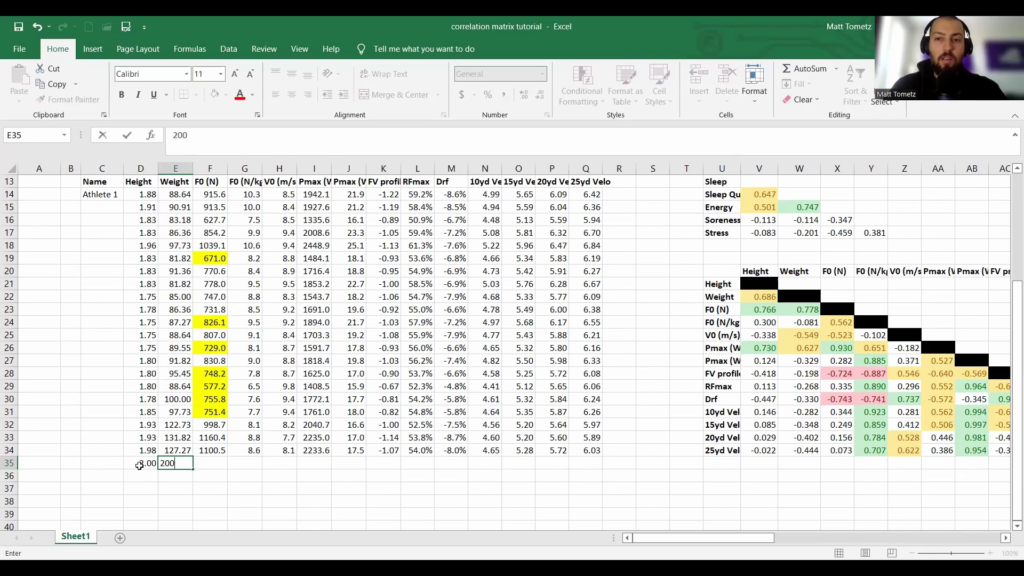
{"action": "key", "text": "Tab"}
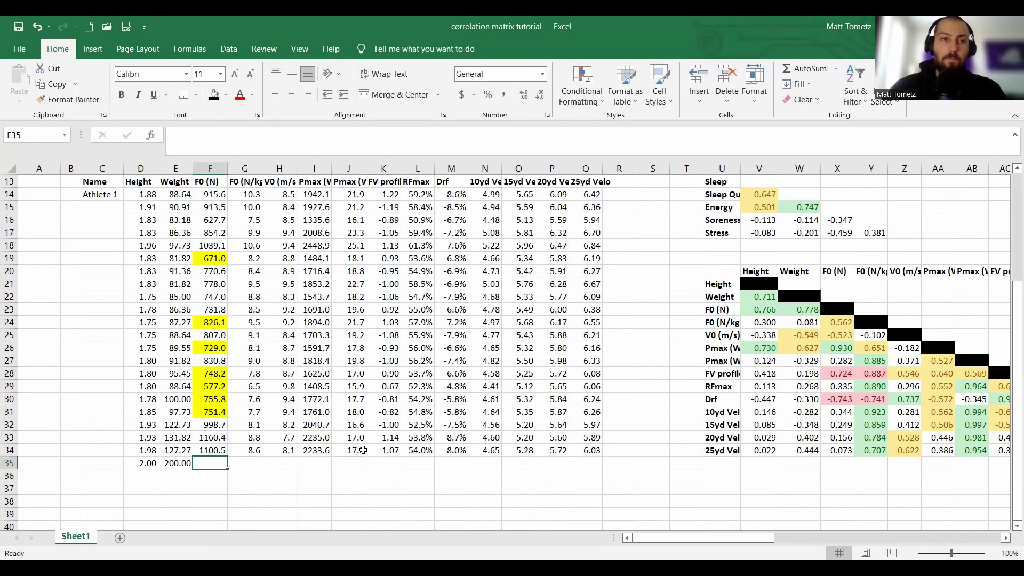
{"action": "type", "text": "1000"}
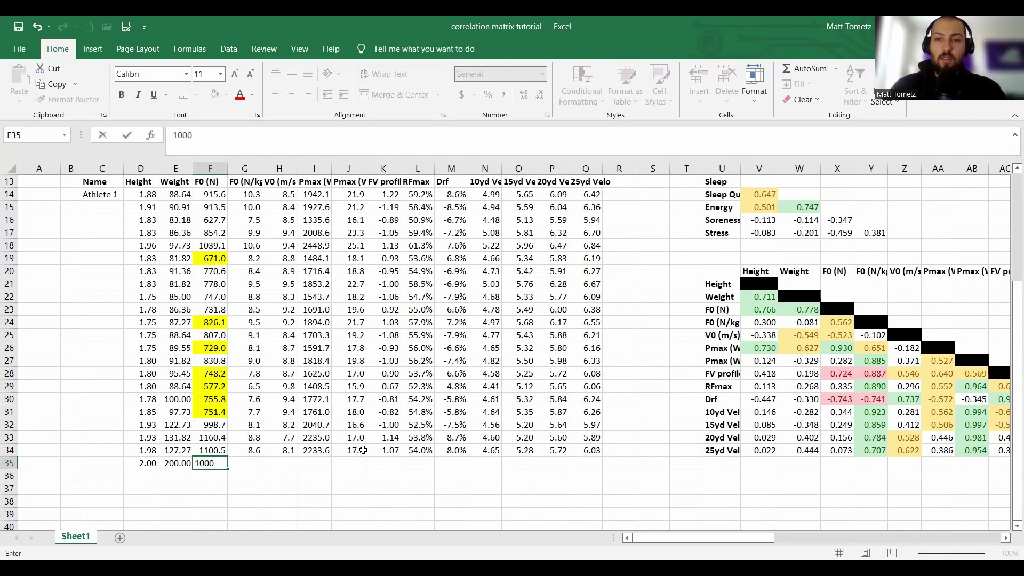
{"action": "key", "text": "Tab"}
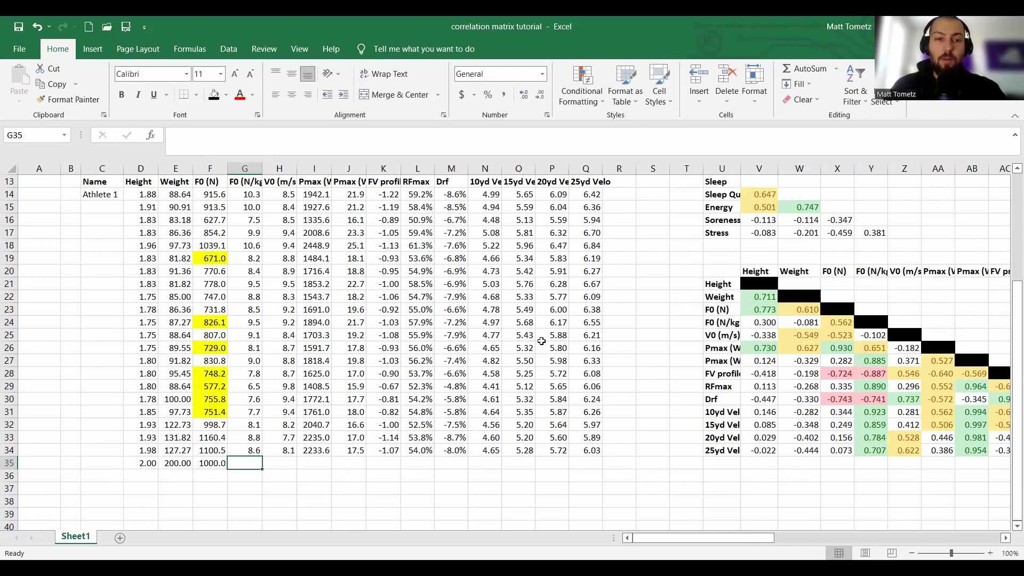
{"action": "type", "text": "10"}
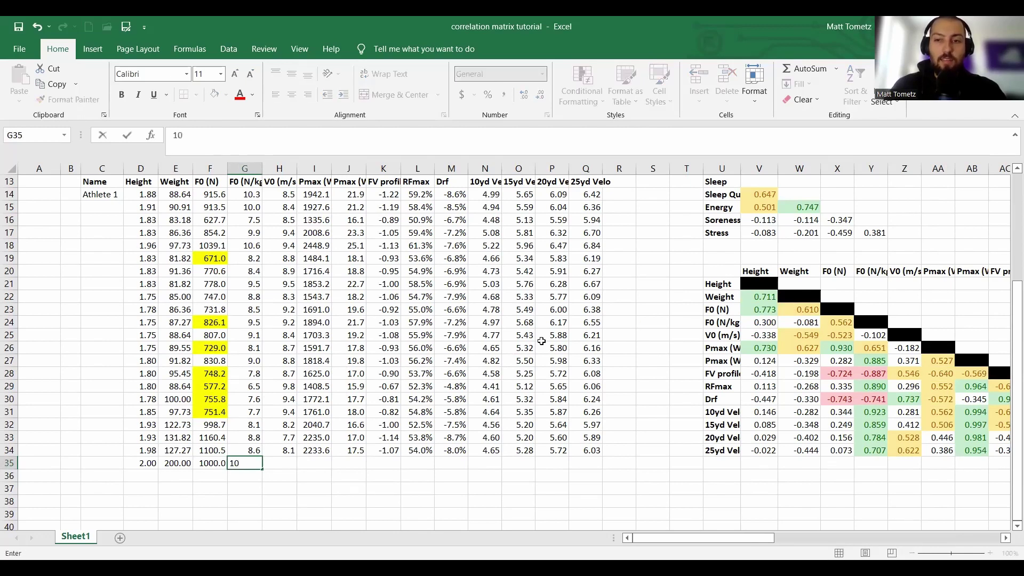
{"action": "key", "text": "Tab"}
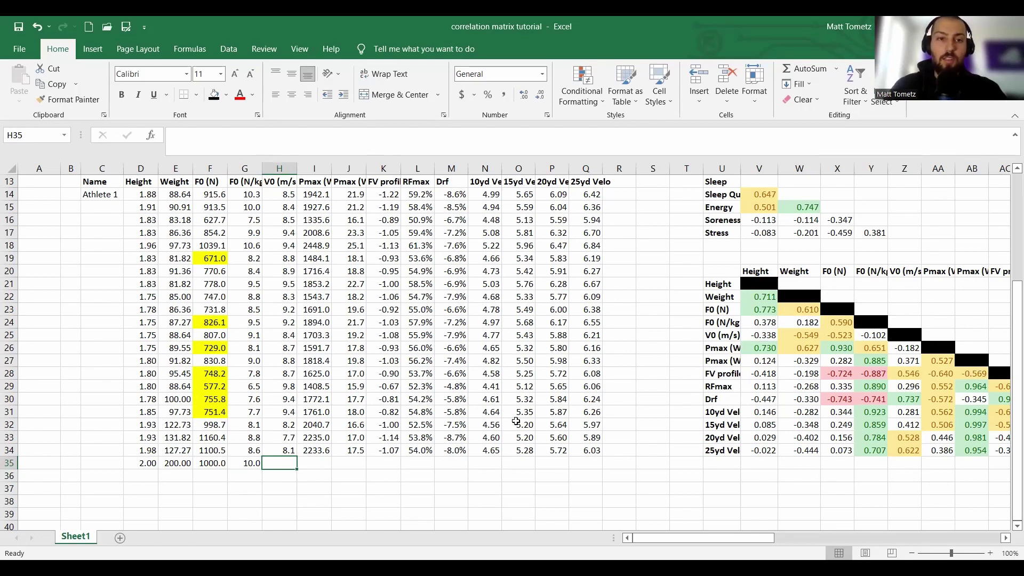
{"action": "type", "text": "8"}
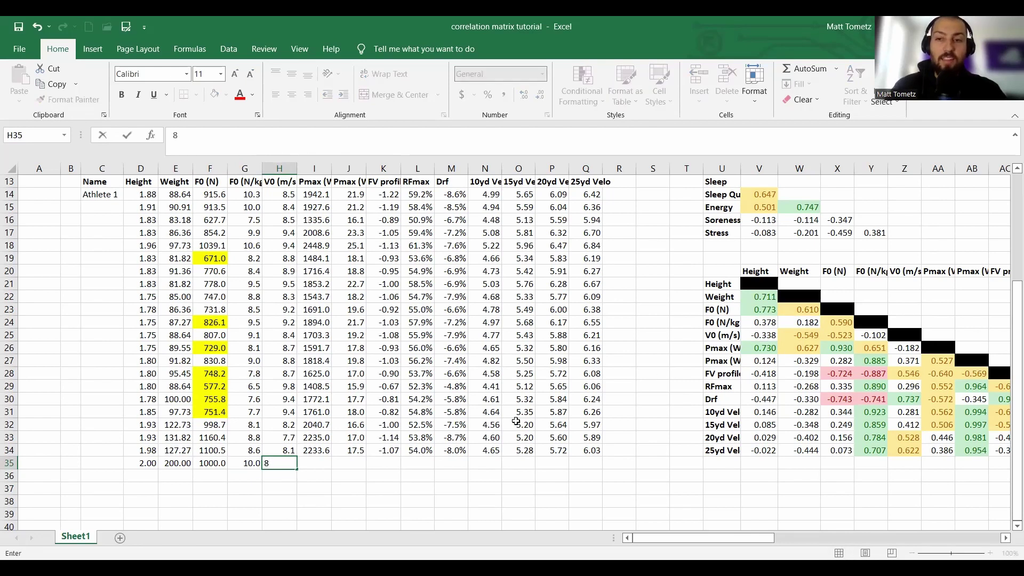
{"action": "key", "text": "Tab"}
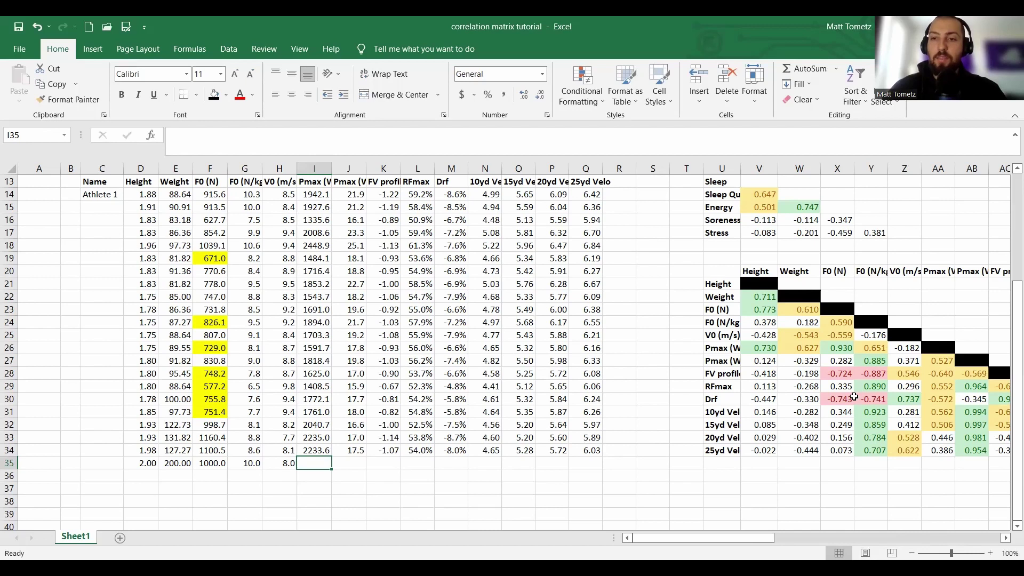
Examine the whole athlete-metric correlation matrix in U20:AI34 at 140% zoom, including its color-coded coefficients
{"action": "scroll", "coordinate": [854, 398], "scroll_direction": "down", "scroll_amount": 1}
{"action": "scroll", "coordinate": [917, 432], "scroll_direction": "right", "scroll_amount": 5}
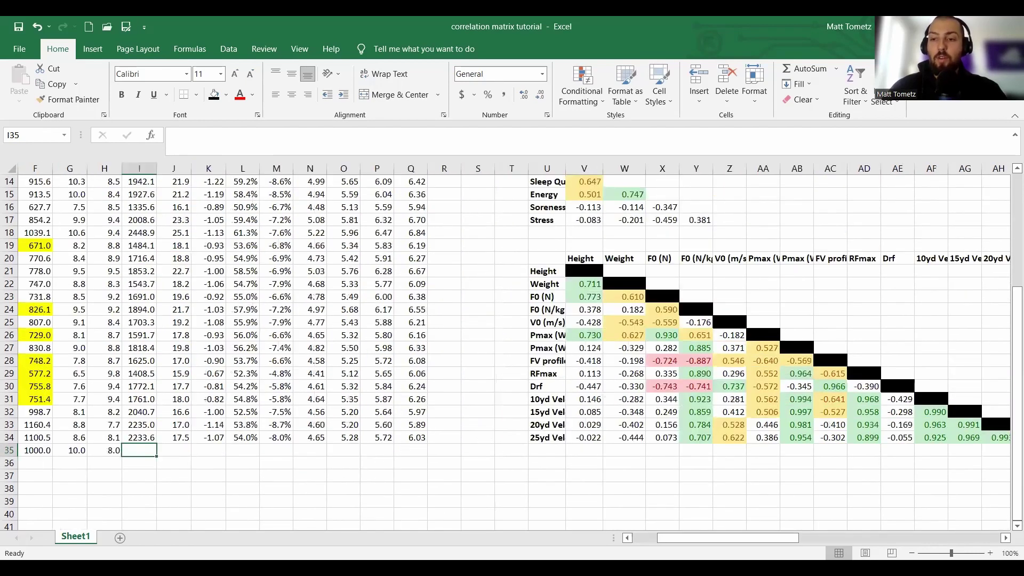
{"action": "scroll", "coordinate": [747, 346], "scroll_direction": "right", "scroll_amount": 3}
{"action": "scroll", "coordinate": [747, 346], "scroll_direction": "up", "scroll_amount": 2}
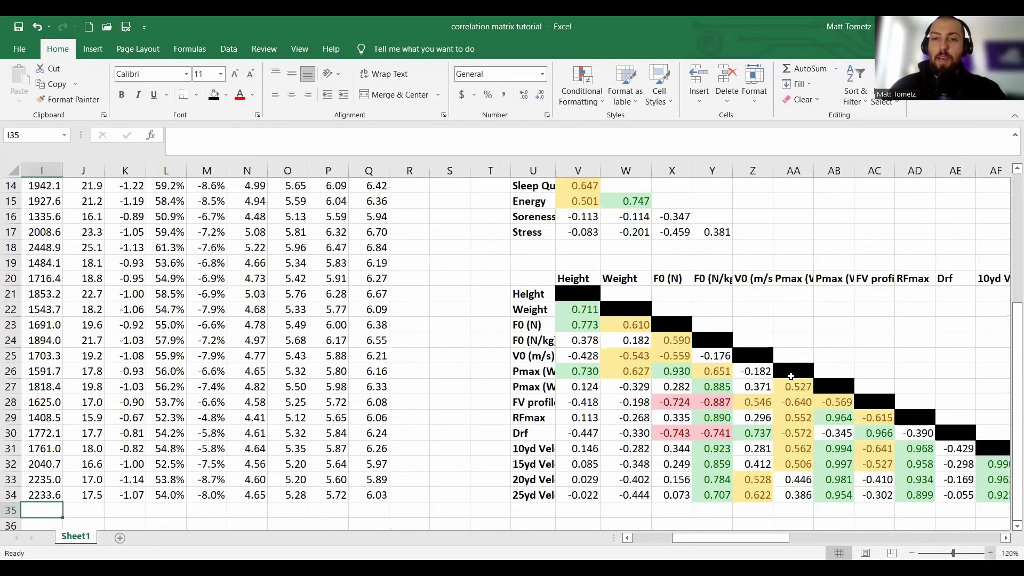
{"action": "scroll", "coordinate": [791, 376], "scroll_direction": "right", "scroll_amount": 3}
{"action": "scroll", "coordinate": [791, 376], "scroll_direction": "up", "scroll_amount": 1}
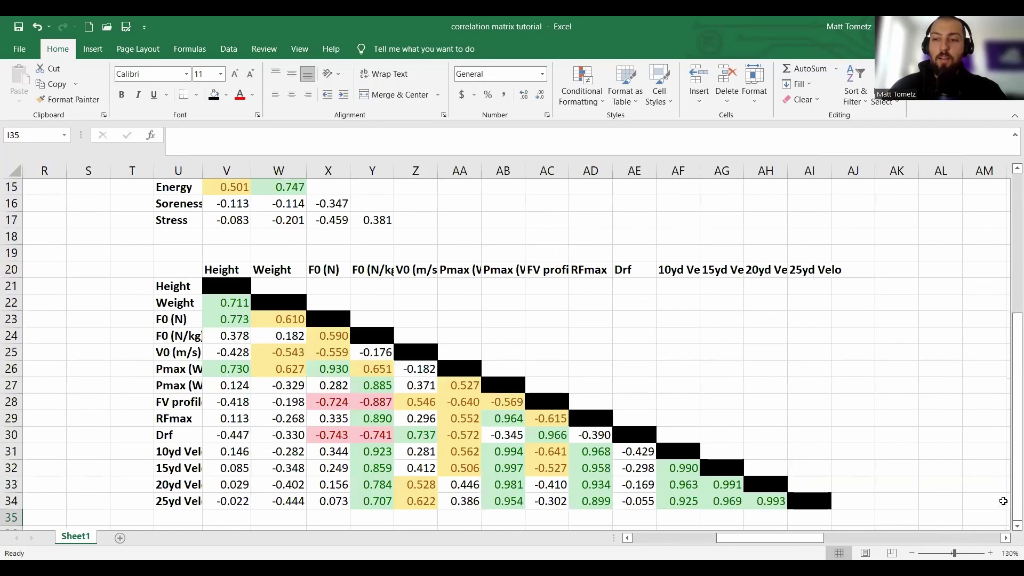
{"action": "scroll", "coordinate": [1007, 532], "scroll_direction": "down", "scroll_amount": 2}
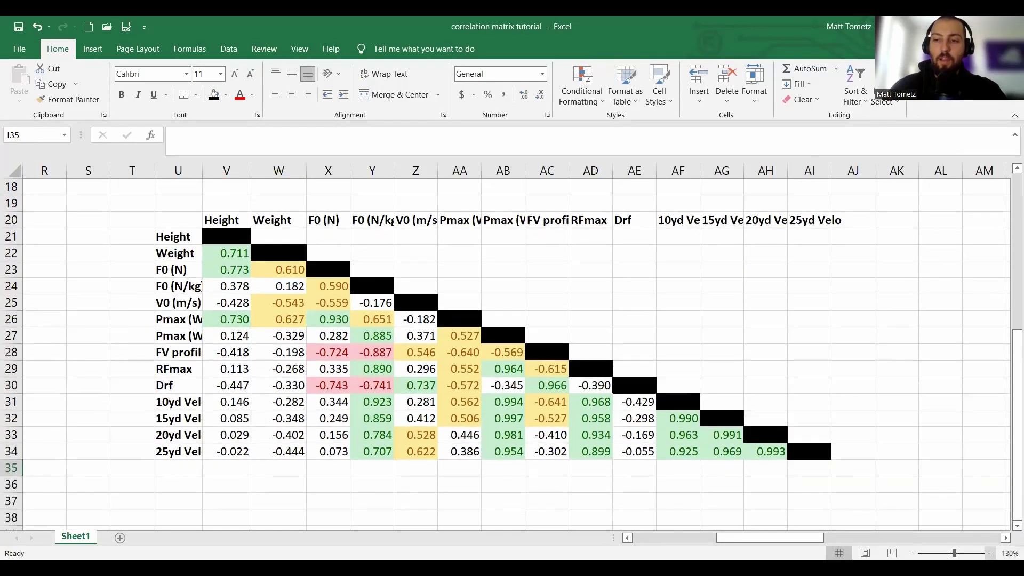
{"action": "scroll", "coordinate": [1007, 532], "scroll_direction": "up", "scroll_amount": 1}
{"action": "scroll", "coordinate": [867, 386], "scroll_direction": "right", "scroll_amount": 1}
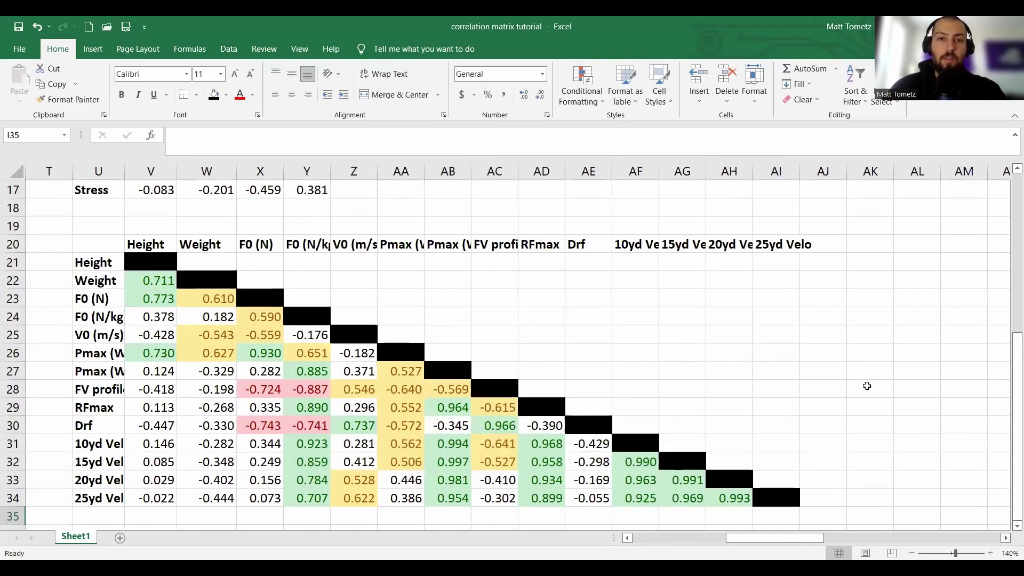
{"action": "scroll", "coordinate": [1009, 234], "scroll_direction": "down", "scroll_amount": 1}
{"action": "scroll", "coordinate": [1008, 174], "scroll_direction": "up", "scroll_amount": 1}
{"action": "left_click", "coordinate": [895, 337]}
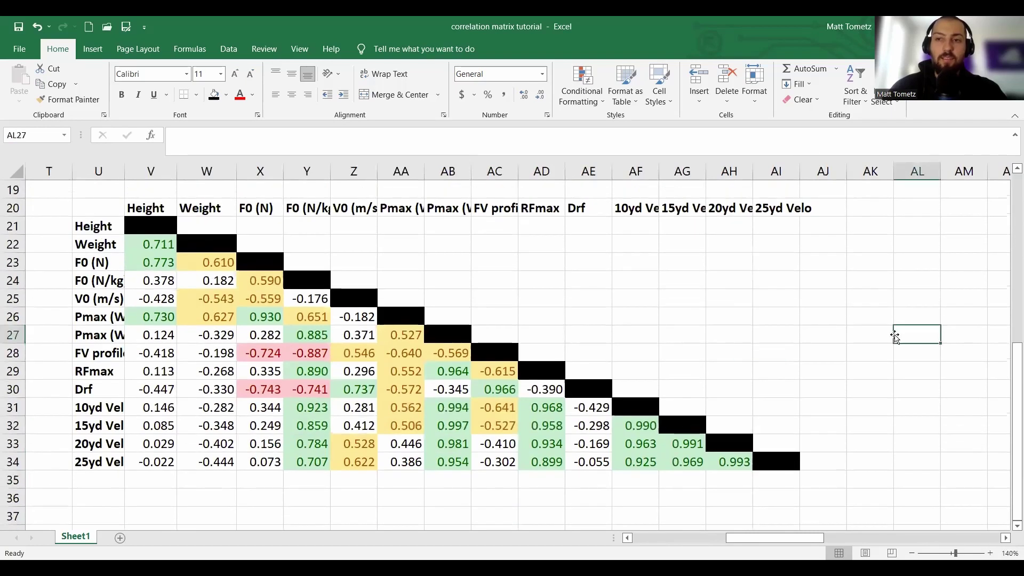